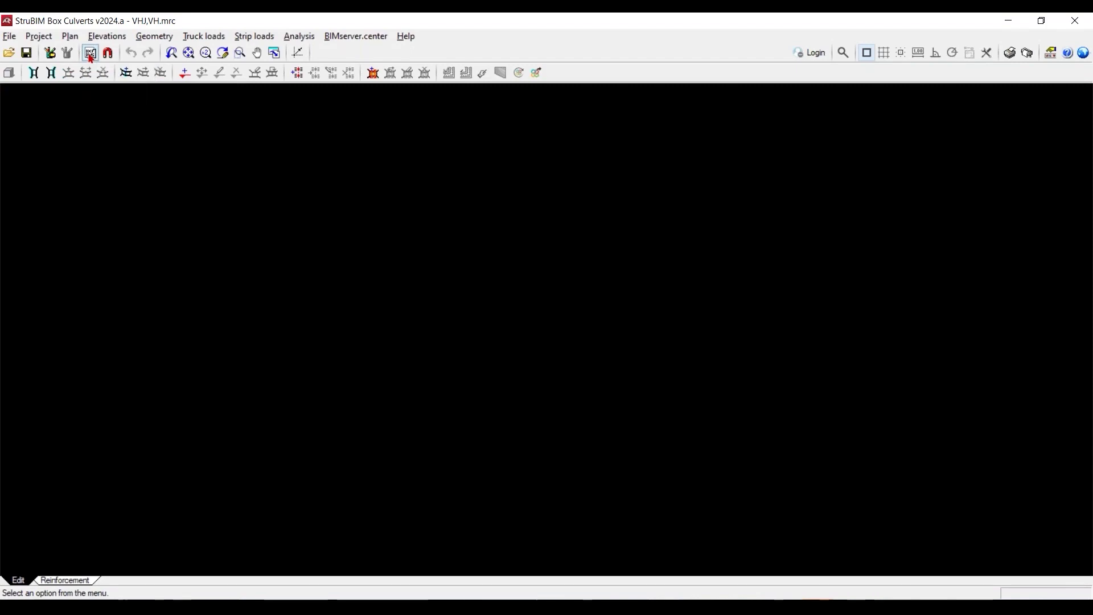
Import the marcos.dwg drawing as a template file through the Template views manager.
left_click(401, 190)
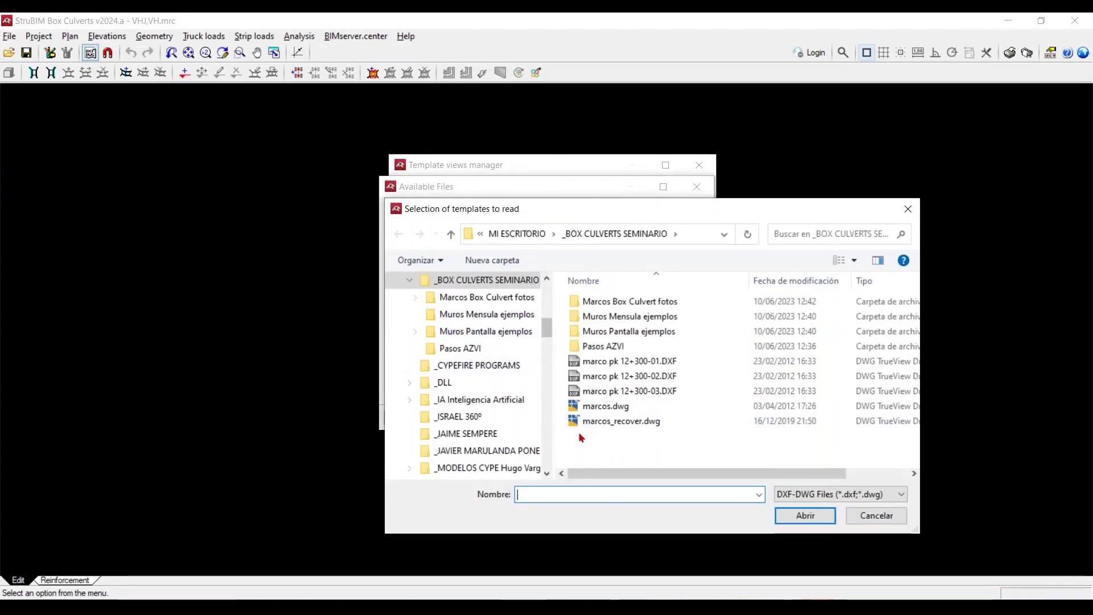
mouse_move(605, 407)
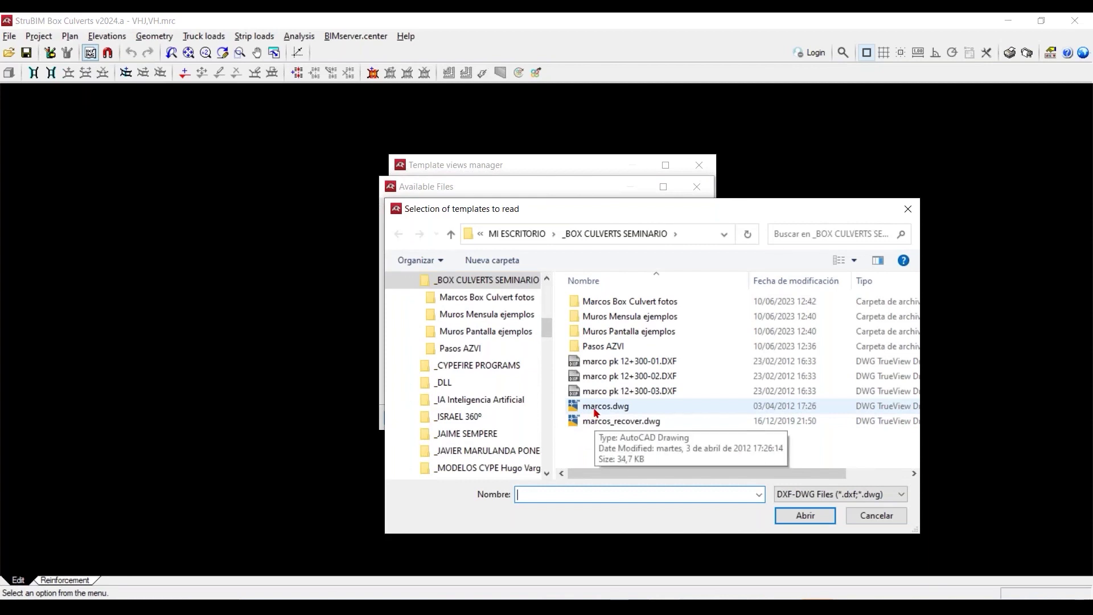
left_click(595, 408)
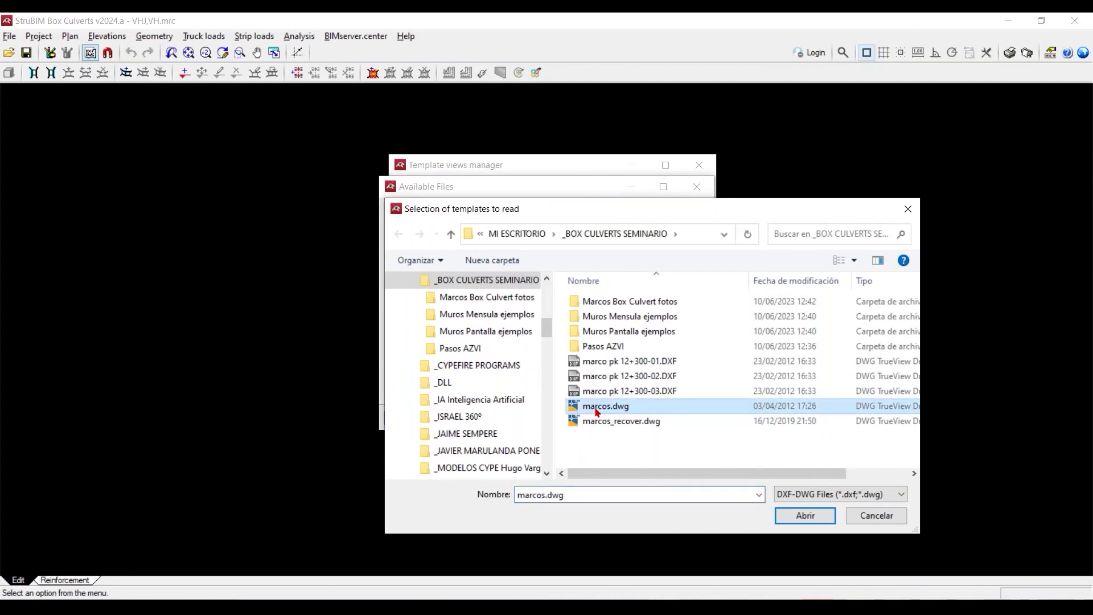
left_click(826, 513)
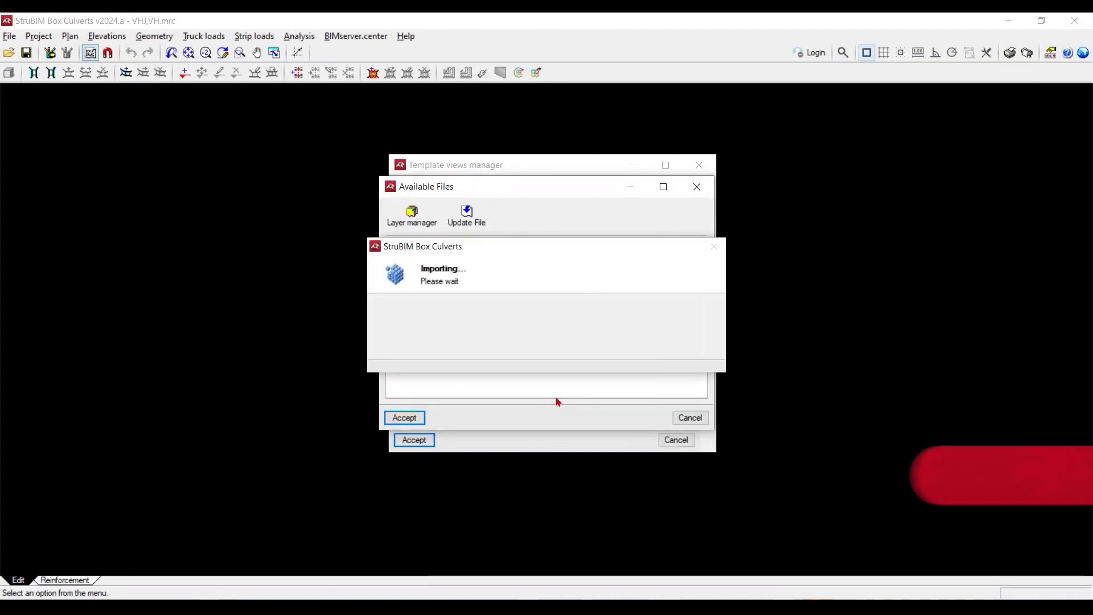
Enlarge the template views window and its preview panels, then accept the marcos template.
left_click(417, 418)
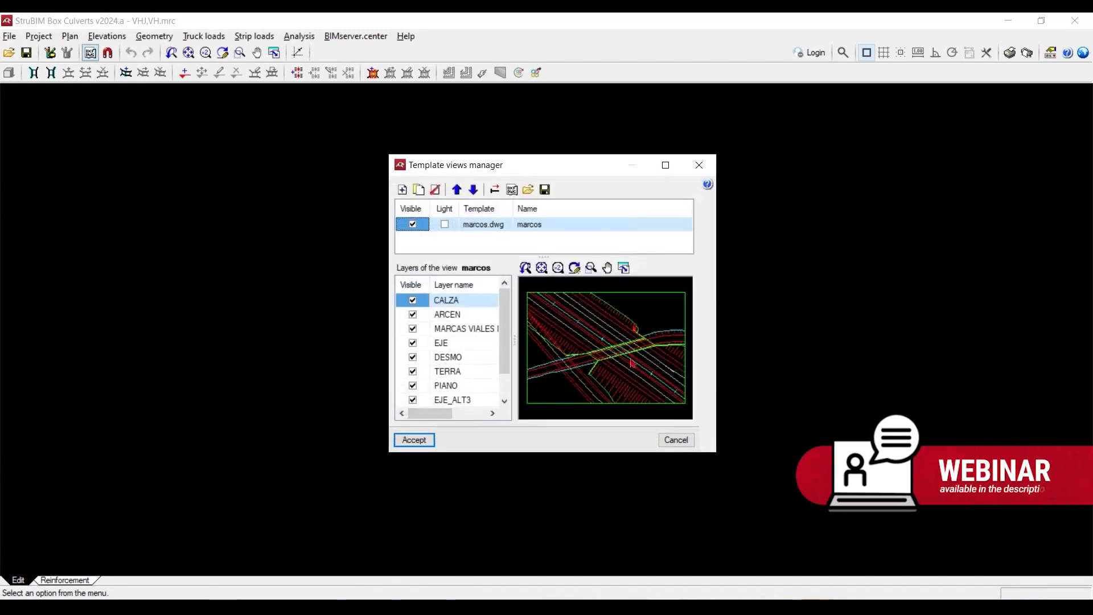
left_click(665, 163)
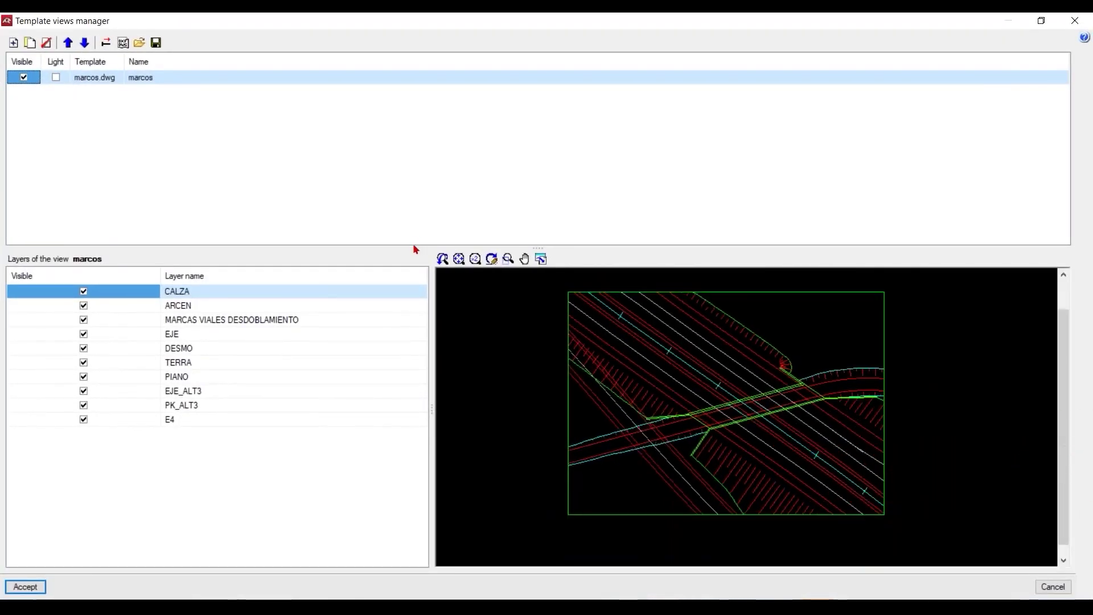
left_click_drag(413, 245, 408, 116)
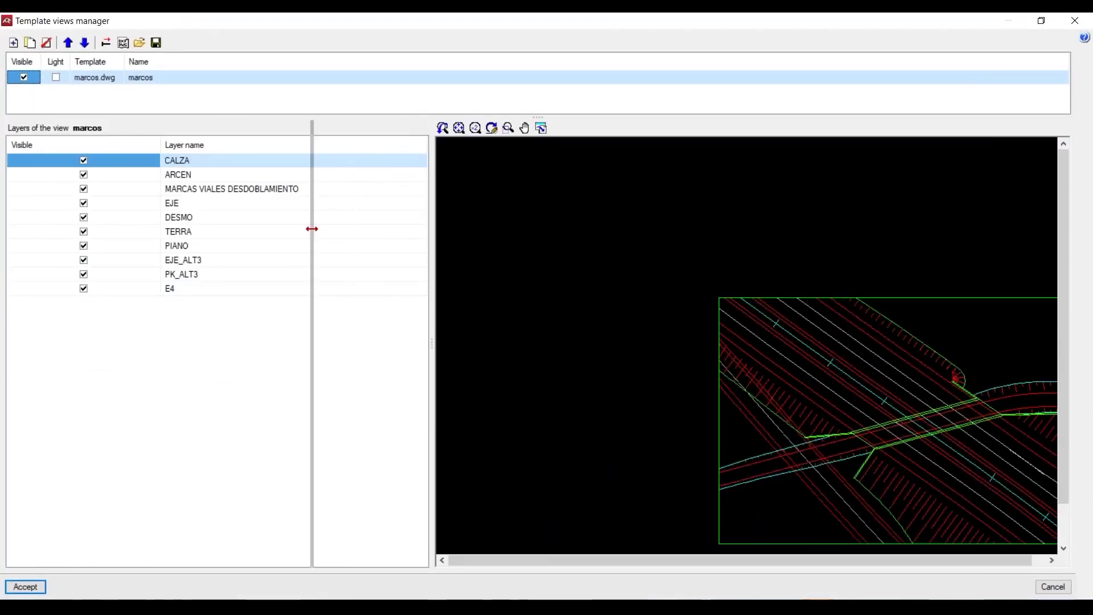
left_click_drag(422, 234, 309, 230)
scroll(711, 352, "up", 3)
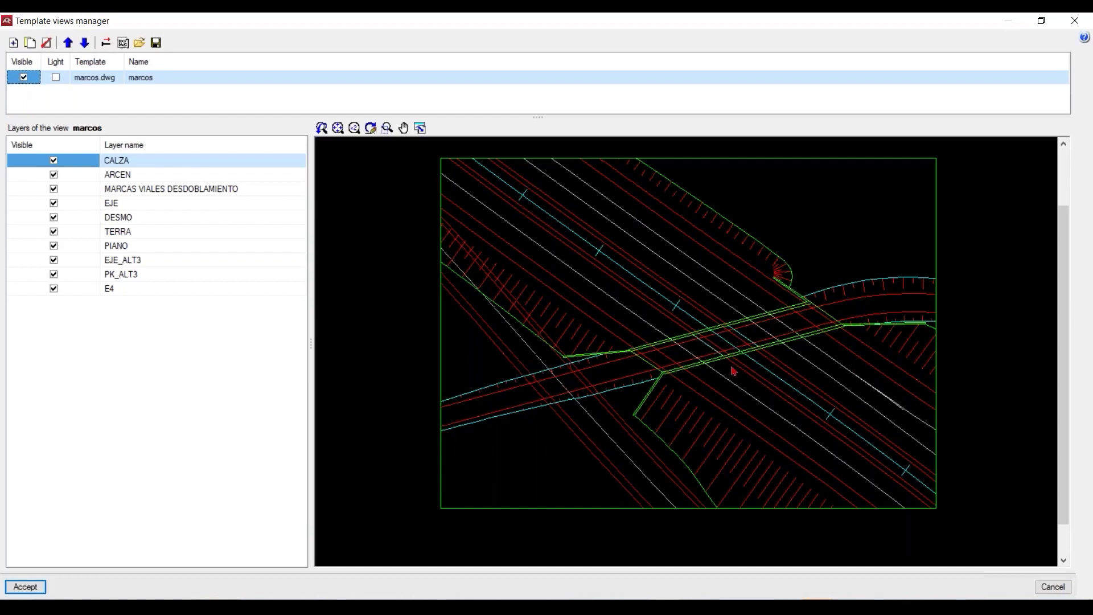
scroll(733, 371, "up", 1)
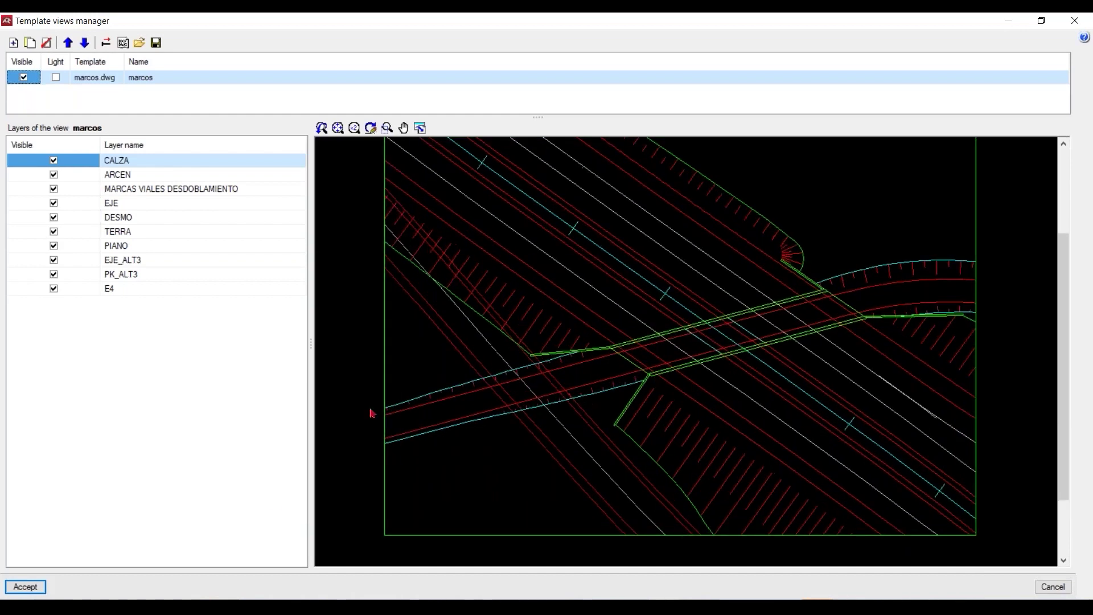
left_click(25, 587)
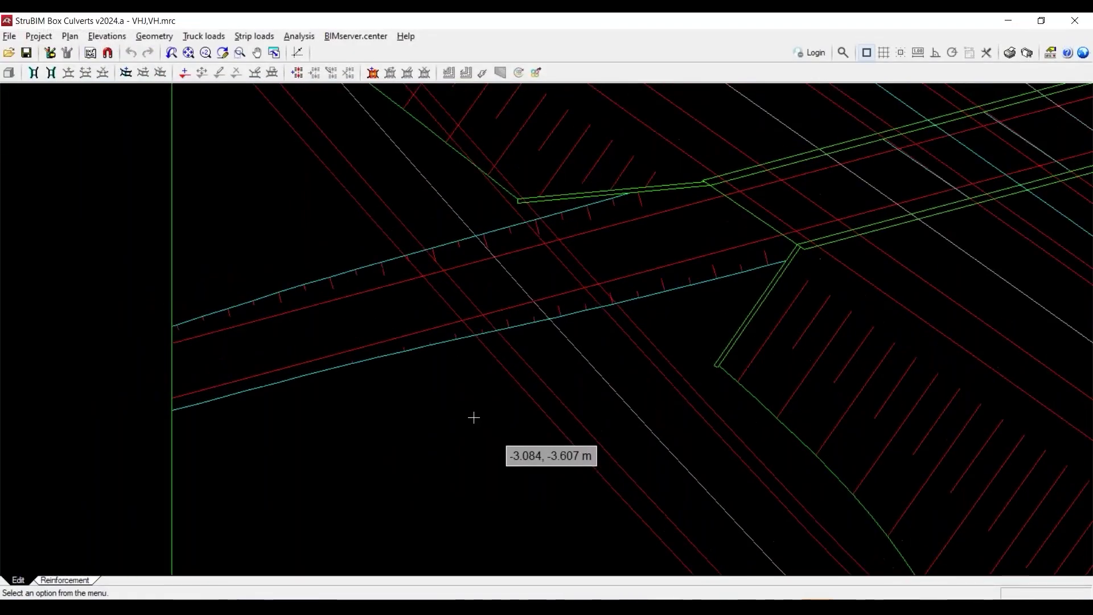
Frame the road plan and bring up the Plan wall and joint options.
middle_click_drag(481, 422, 376, 463)
scroll(376, 464, "down", 2)
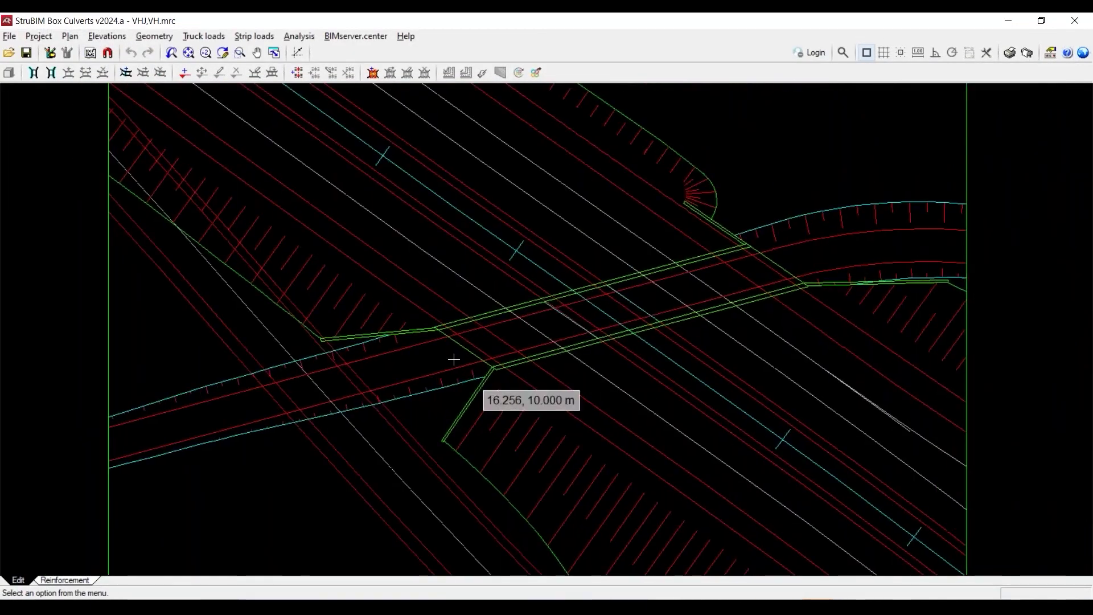
scroll(453, 359, "up", 1)
scroll(454, 359, "up", 1)
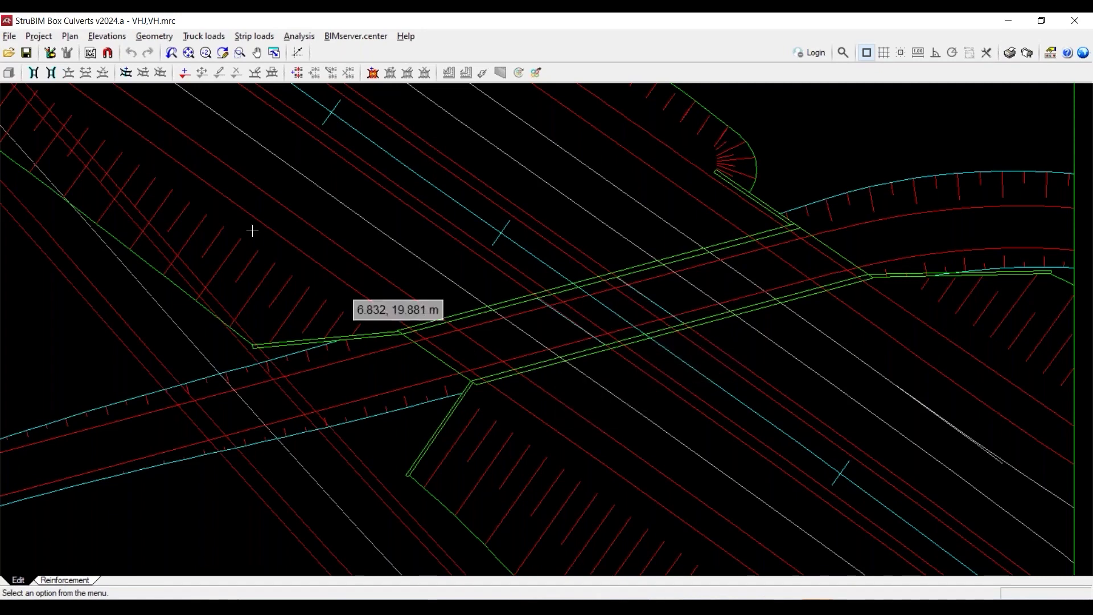
left_click(112, 39)
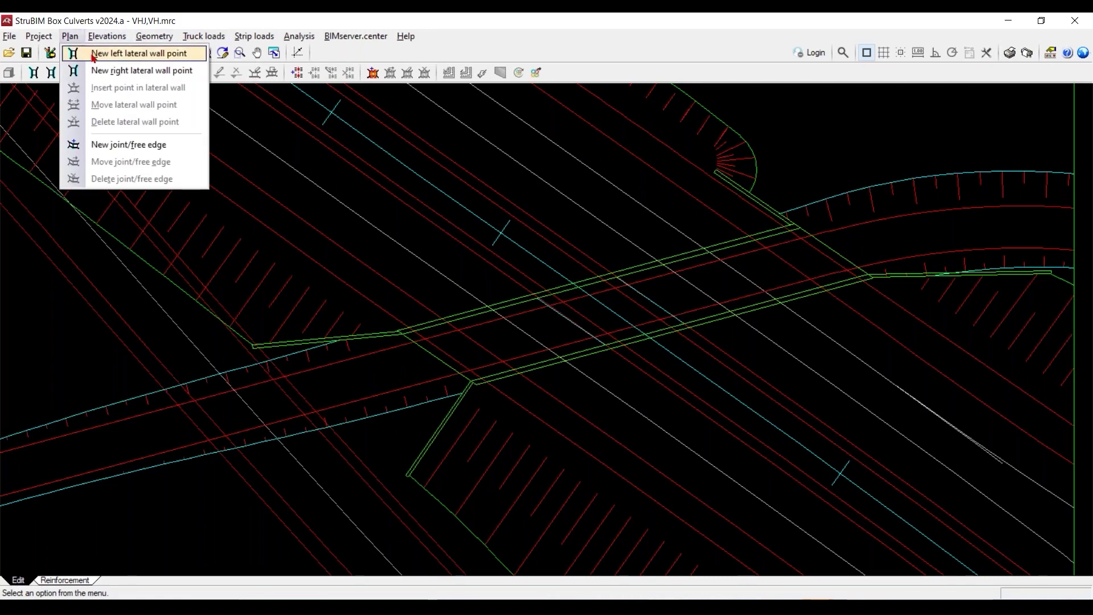
Start a new left lateral wall point with object snaps active and limited to intersections.
left_click(92, 57)
scroll(372, 399, "up", 2)
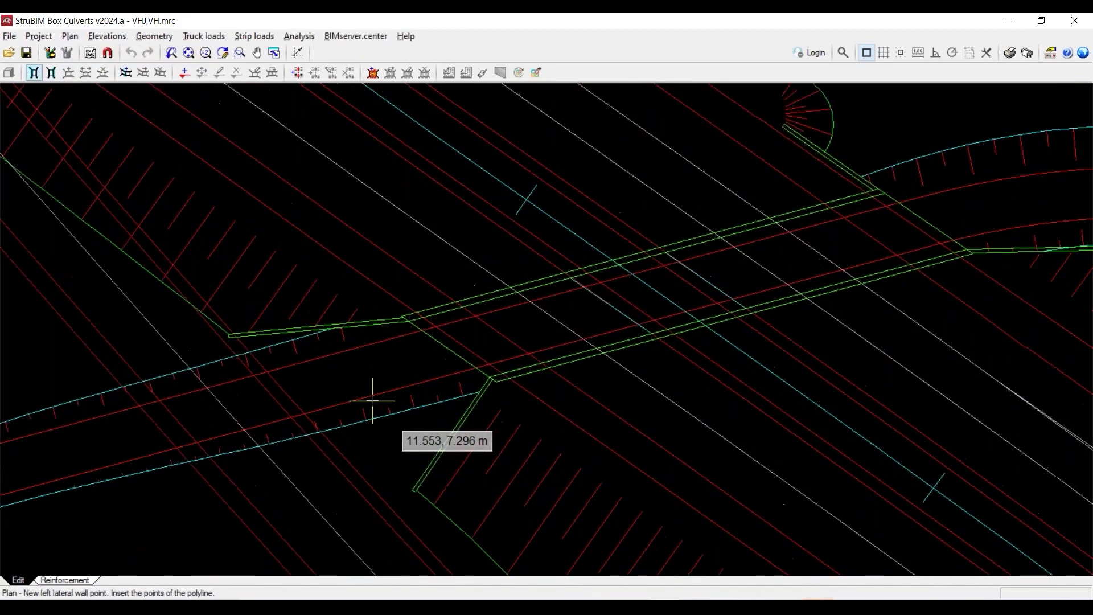
scroll(373, 399, "up", 2)
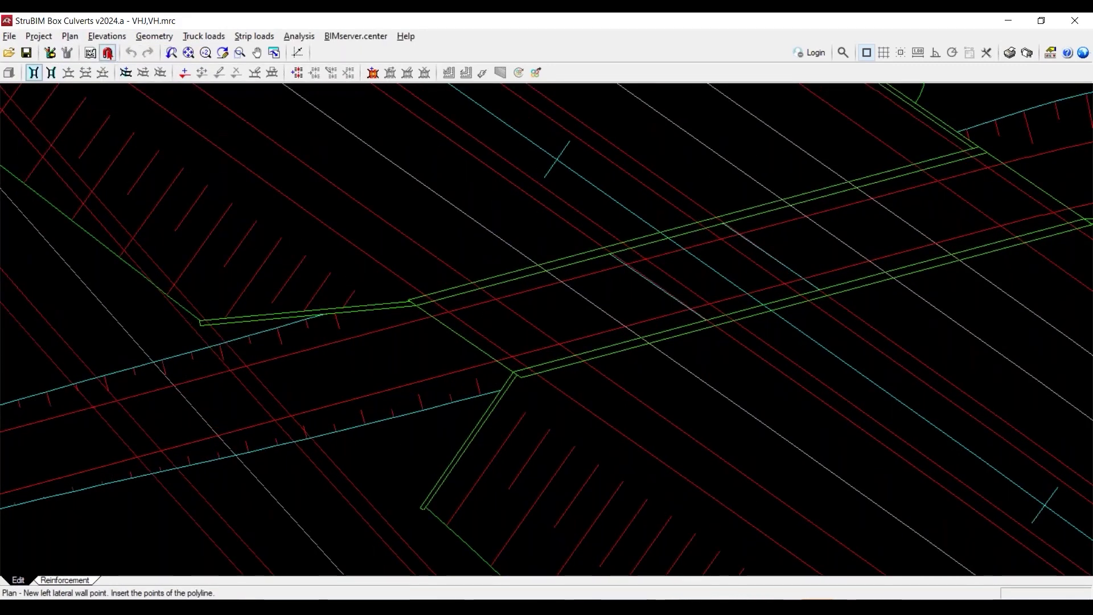
left_click(107, 53)
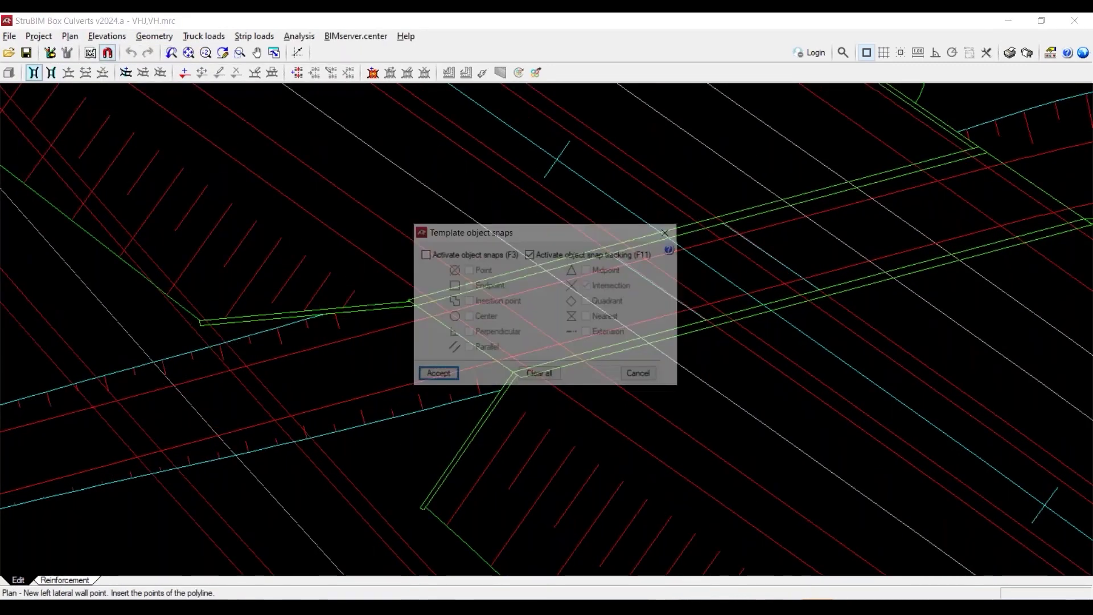
left_click(424, 254)
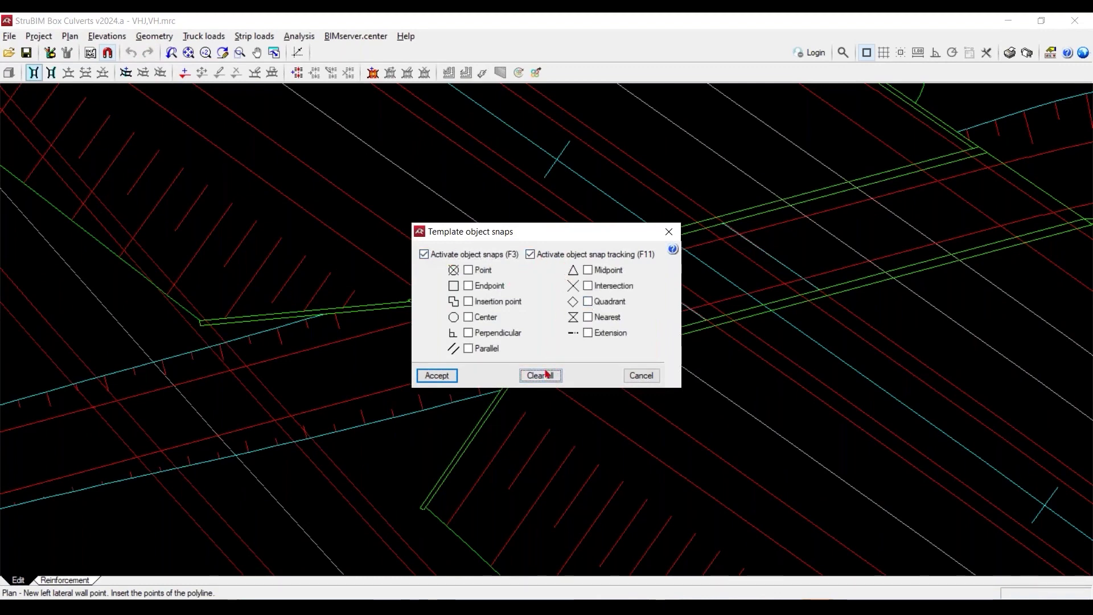
left_click(588, 286)
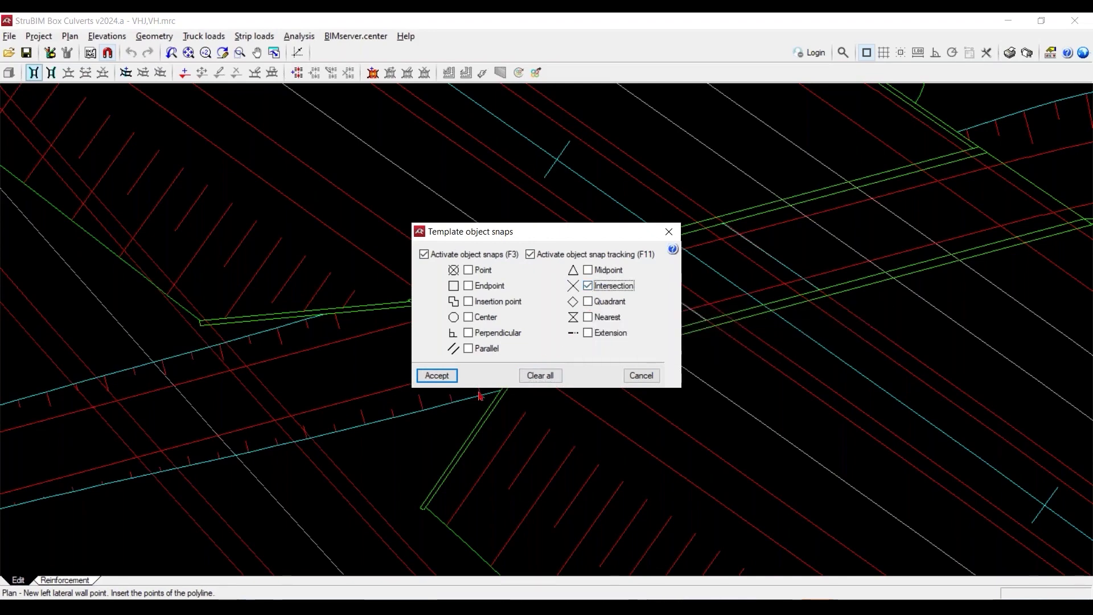
Trace the left wall from the polyline corner through two snapped intersections along the upper edge.
left_click(444, 376)
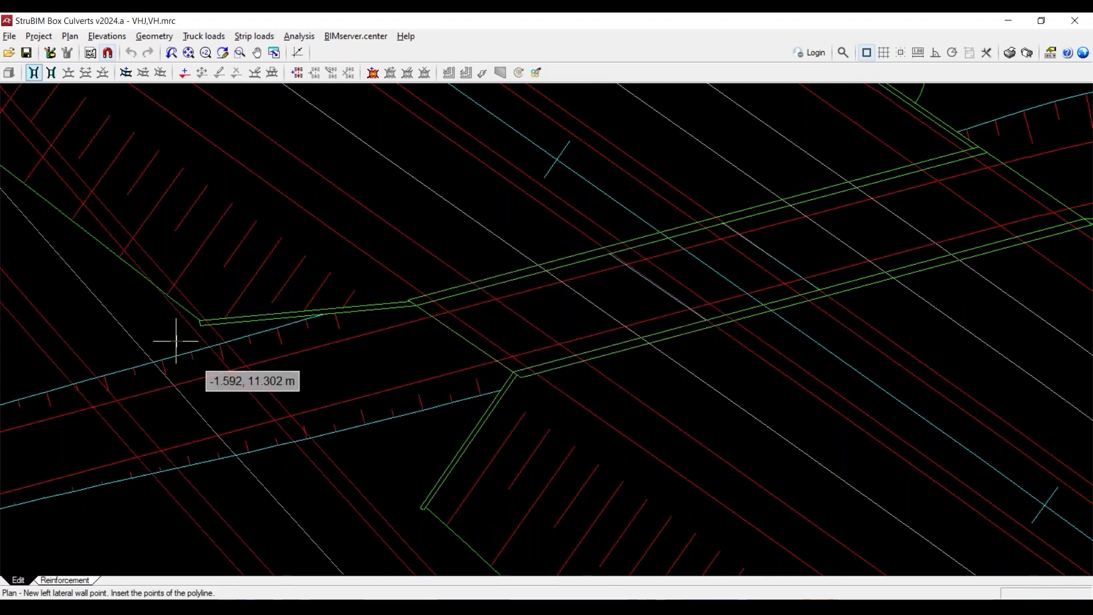
scroll(177, 342, "up", 2)
scroll(177, 342, "up", 2)
scroll(177, 342, "up", 1)
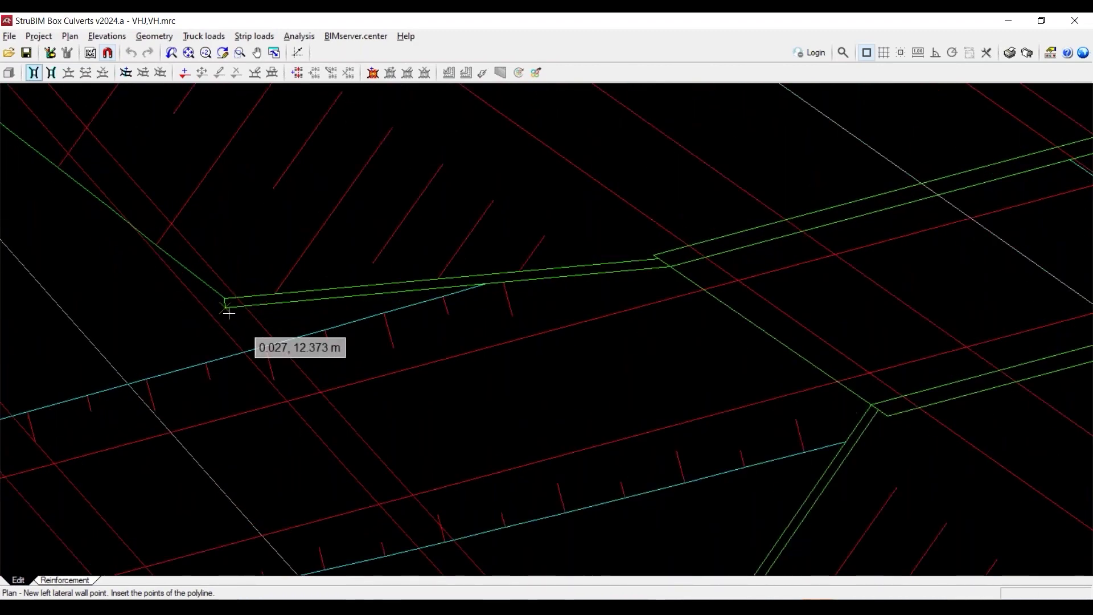
left_click(225, 306)
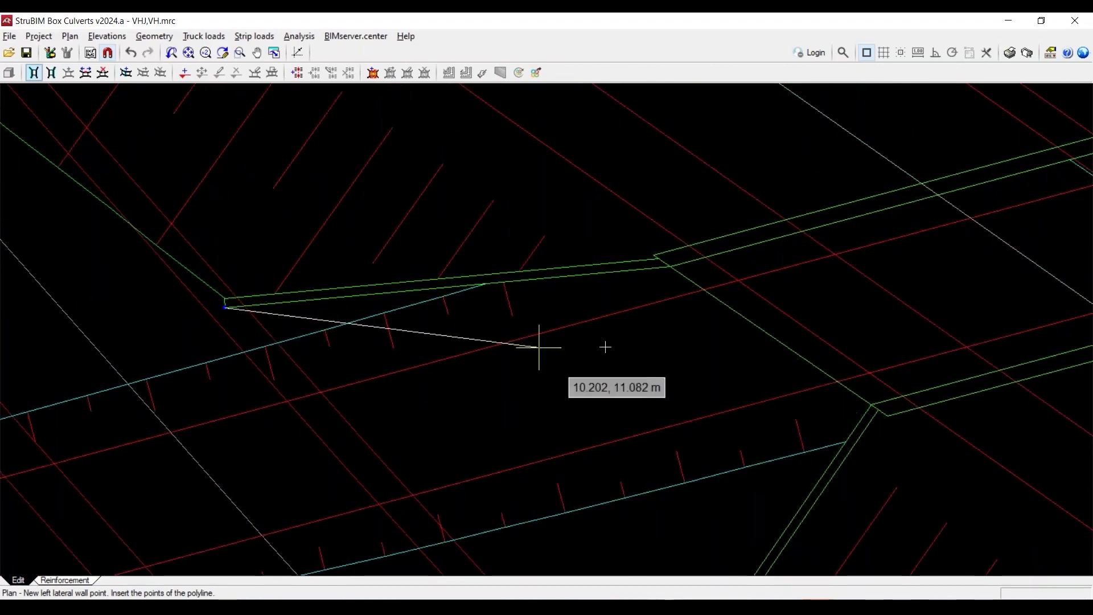
left_click(674, 270)
middle_click_drag(663, 366, 298, 374)
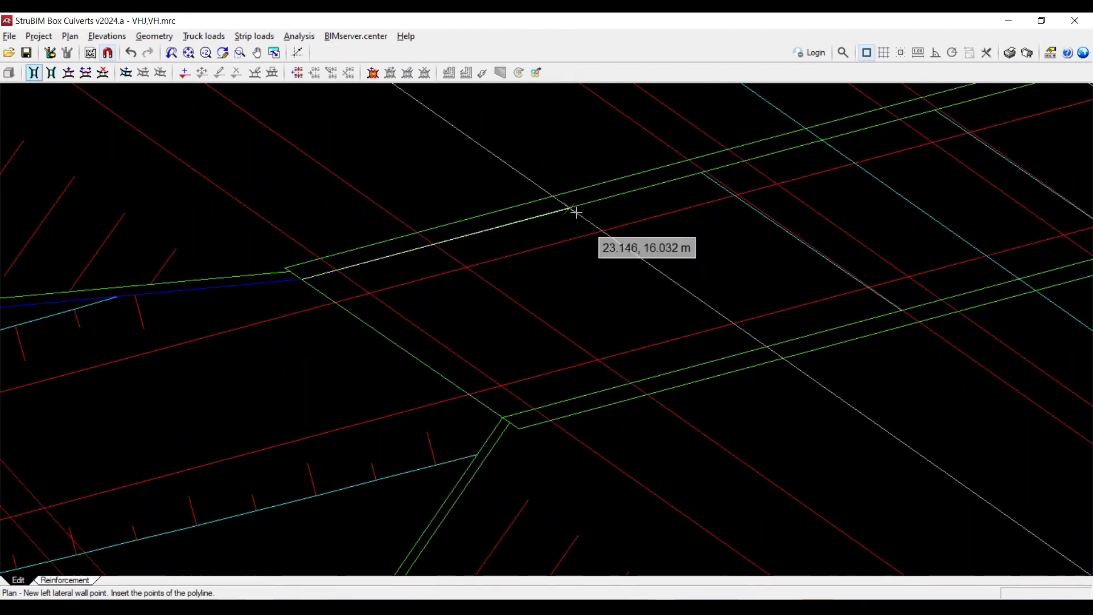
scroll(584, 224, "up", 2)
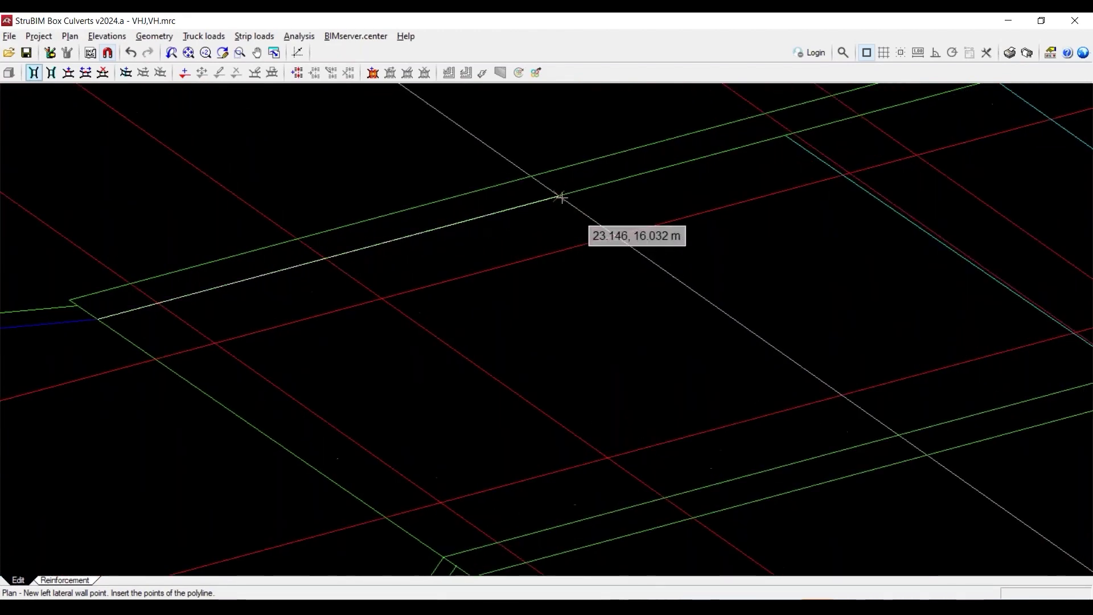
left_click(564, 210)
middle_click_drag(509, 352, 215, 544)
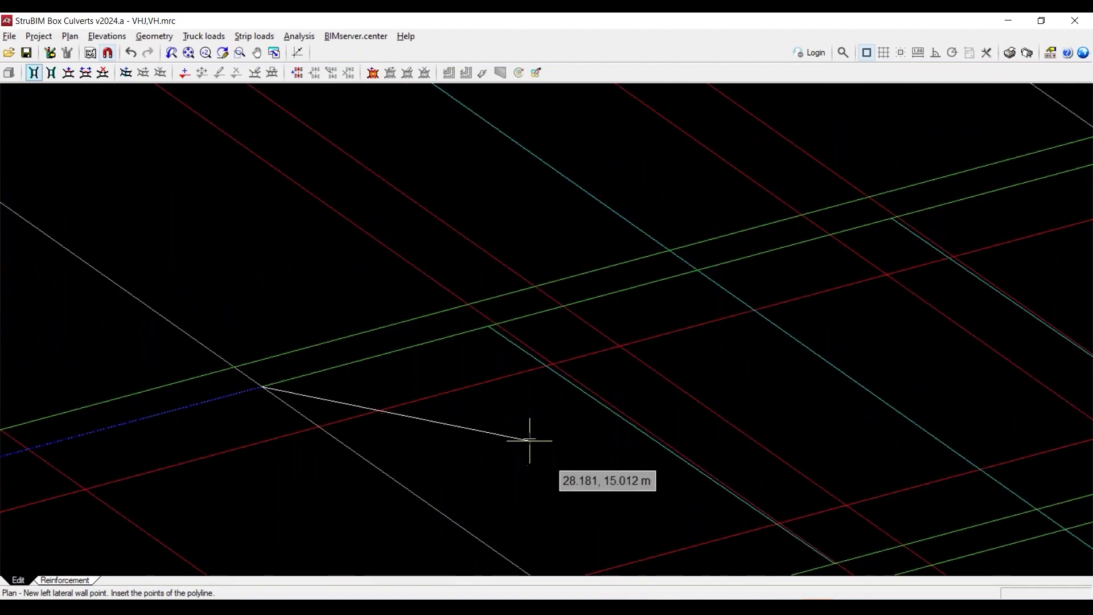
scroll(530, 420, "down", 1)
scroll(529, 420, "down", 1)
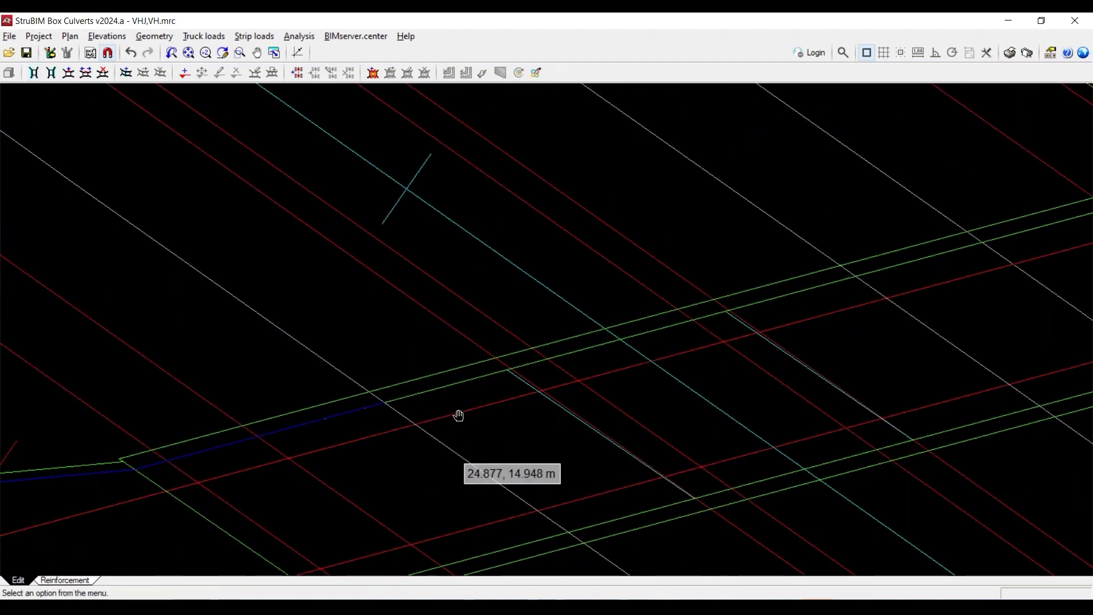
scroll(458, 415, "up", 1)
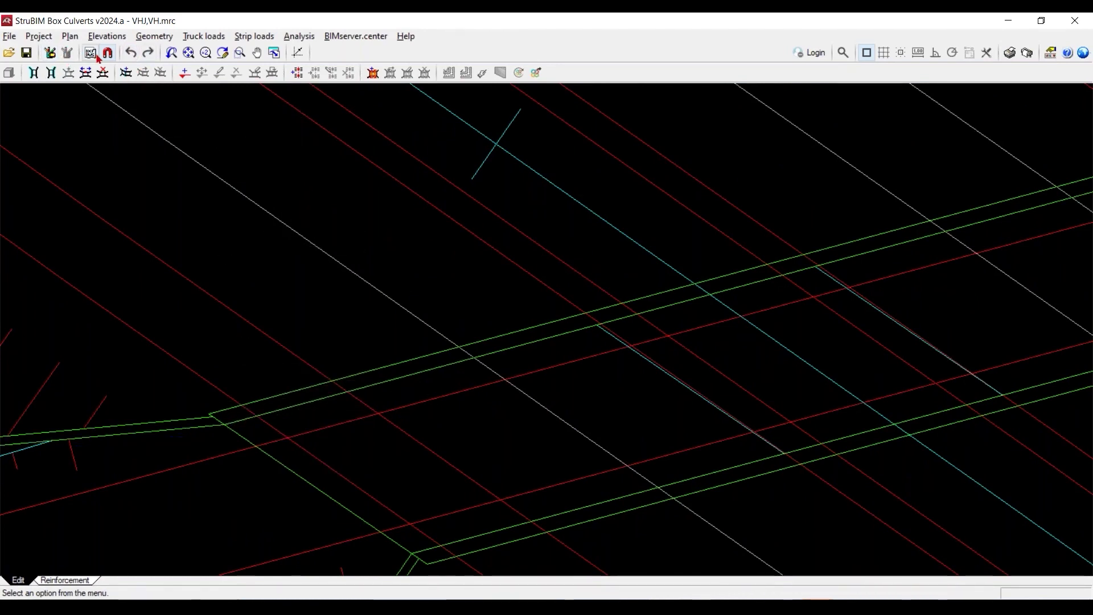
scroll(292, 398, "up", 2)
scroll(578, 308, "down", 1)
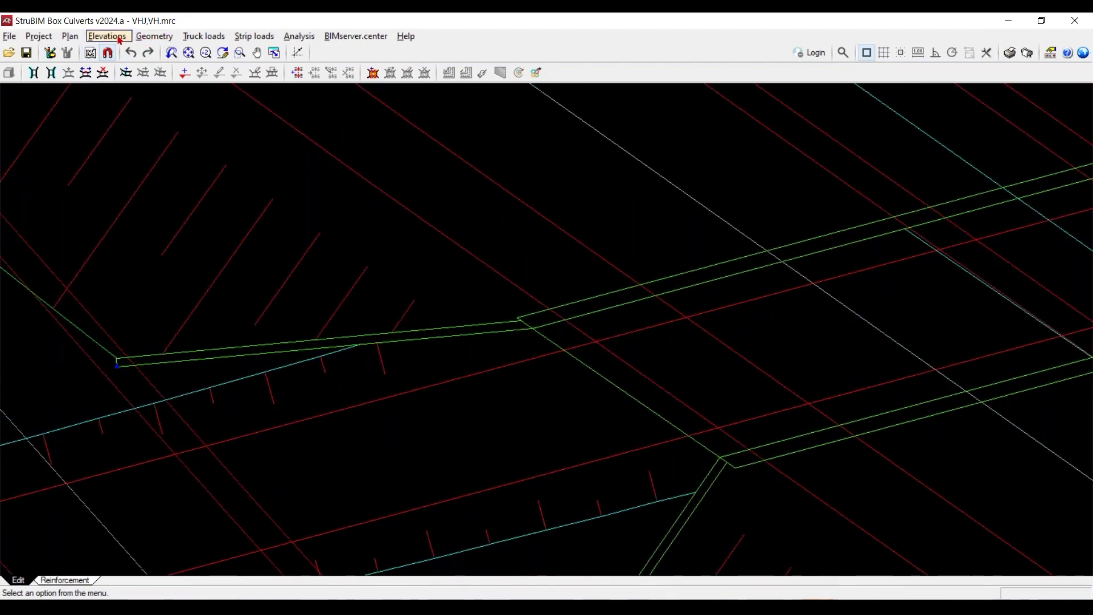
Restart the left lateral wall from the polyline corner to the culvert outline corner.
left_click(78, 38)
left_click(100, 53)
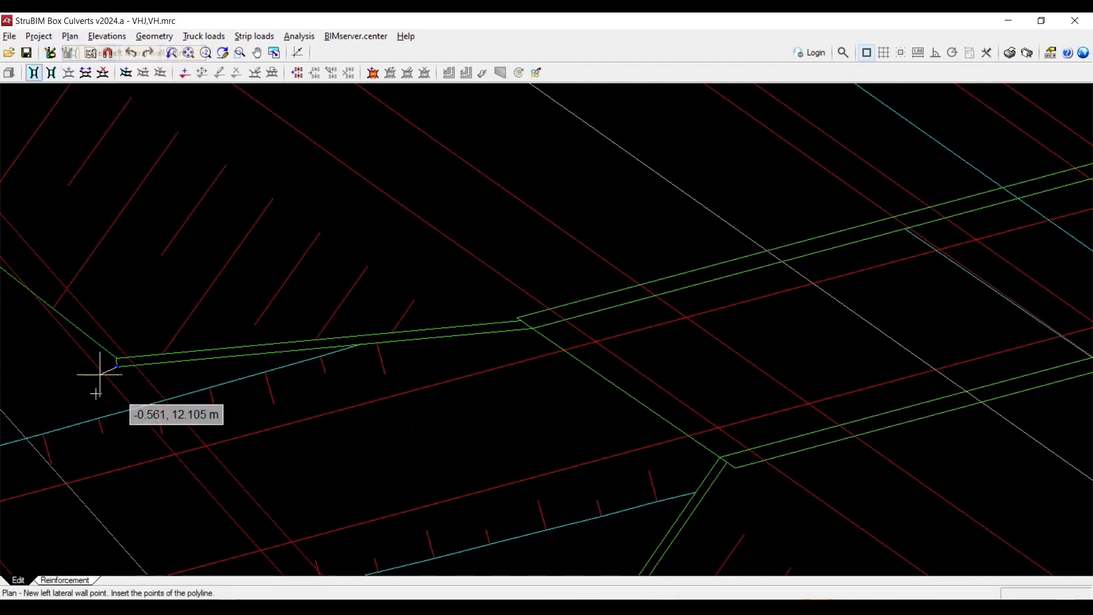
left_click(117, 364)
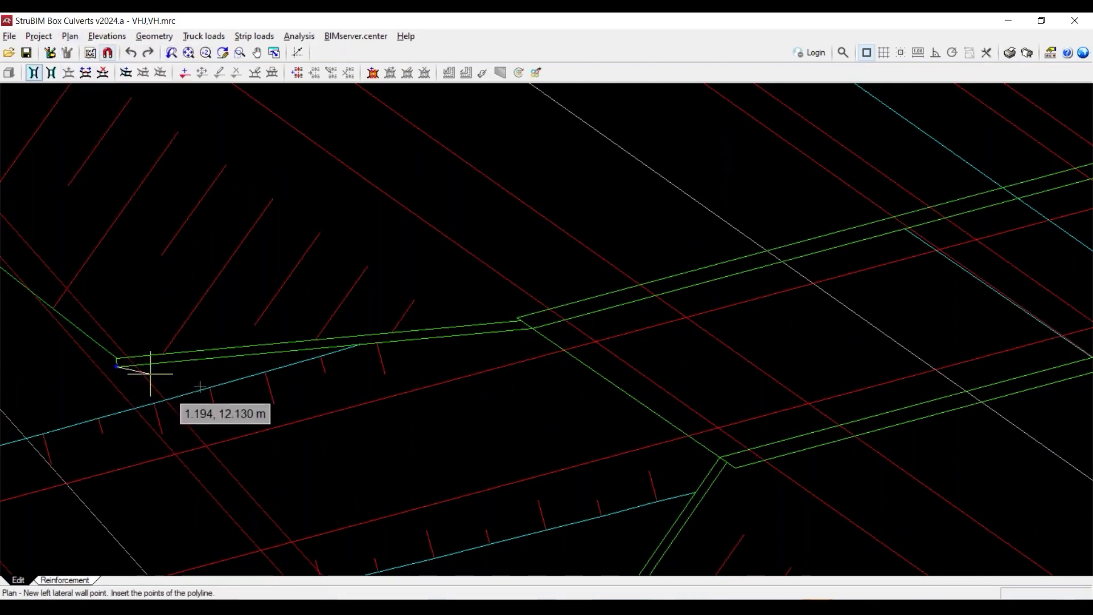
left_click(533, 326)
middle_click_drag(560, 371, 227, 451)
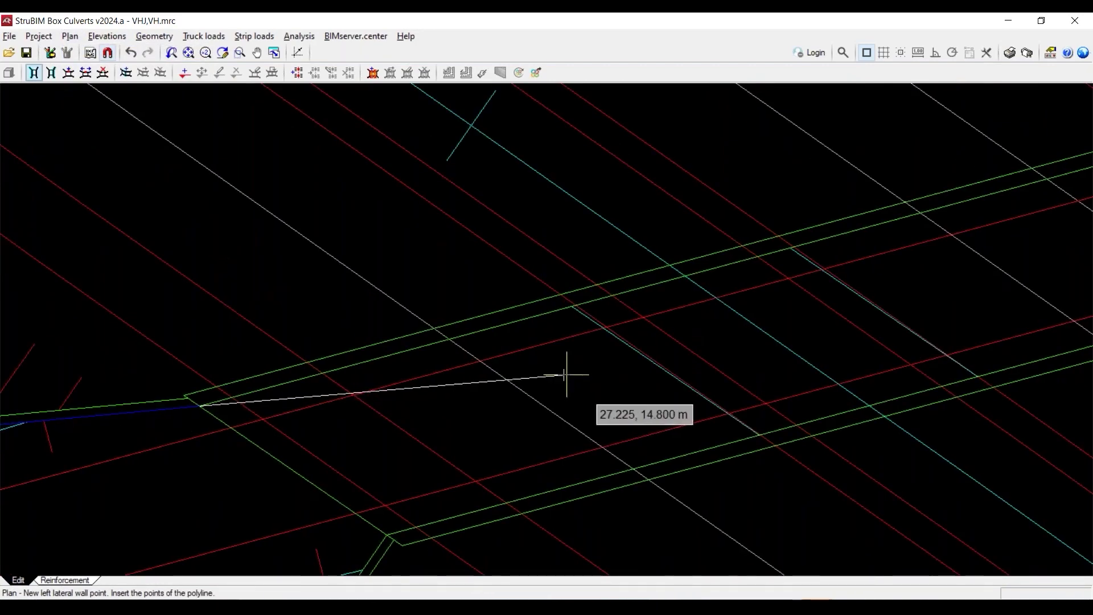
middle_click_drag(566, 374, 468, 335)
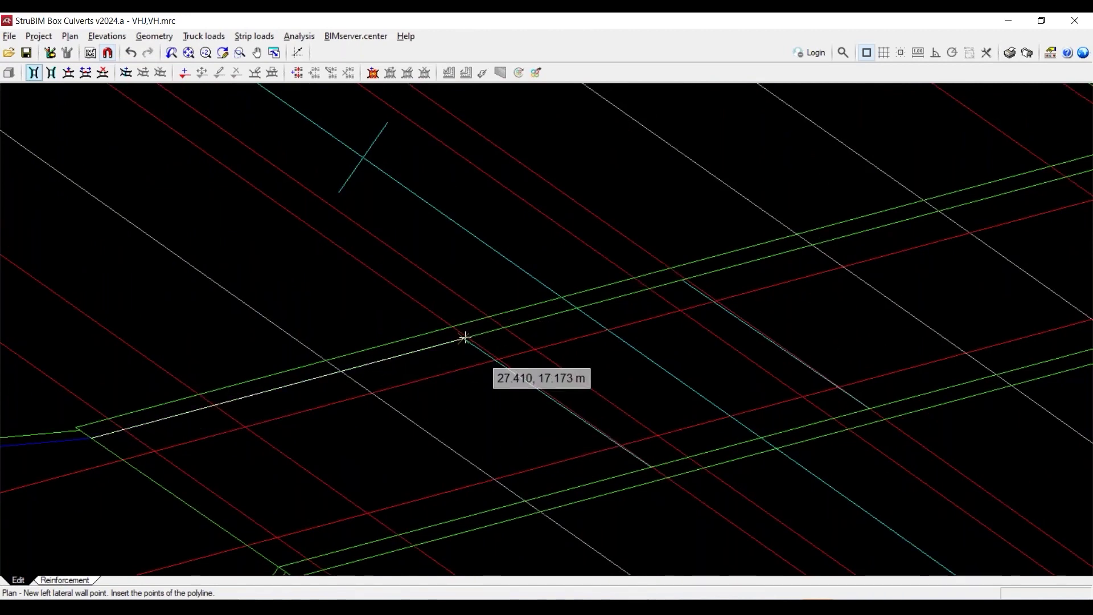
Continue the left wall along the upper edge to the final left wingwall end.
left_click(464, 339)
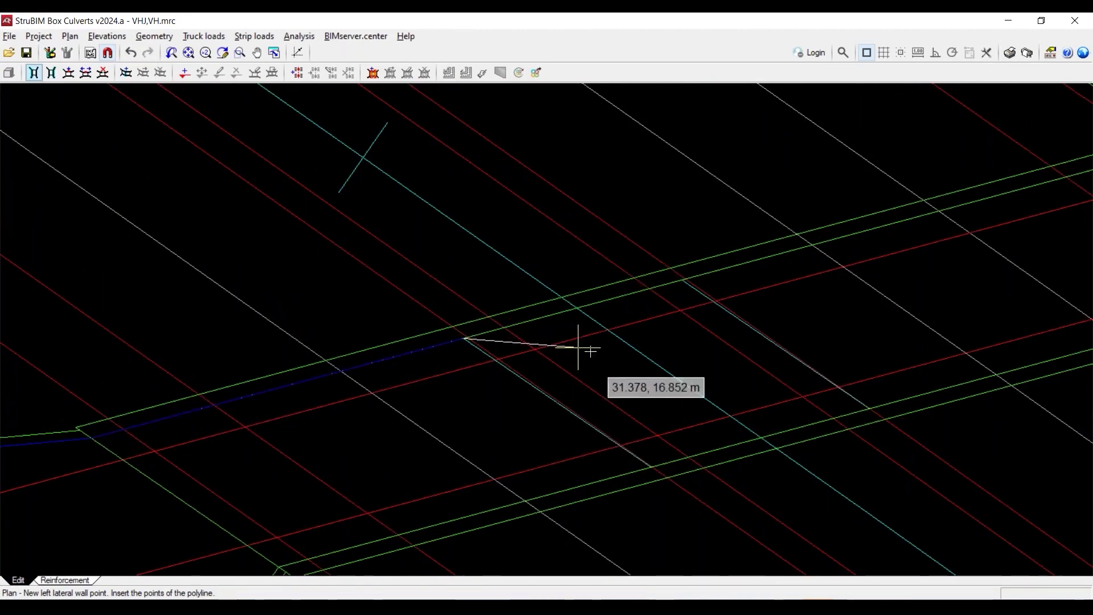
left_click(687, 284)
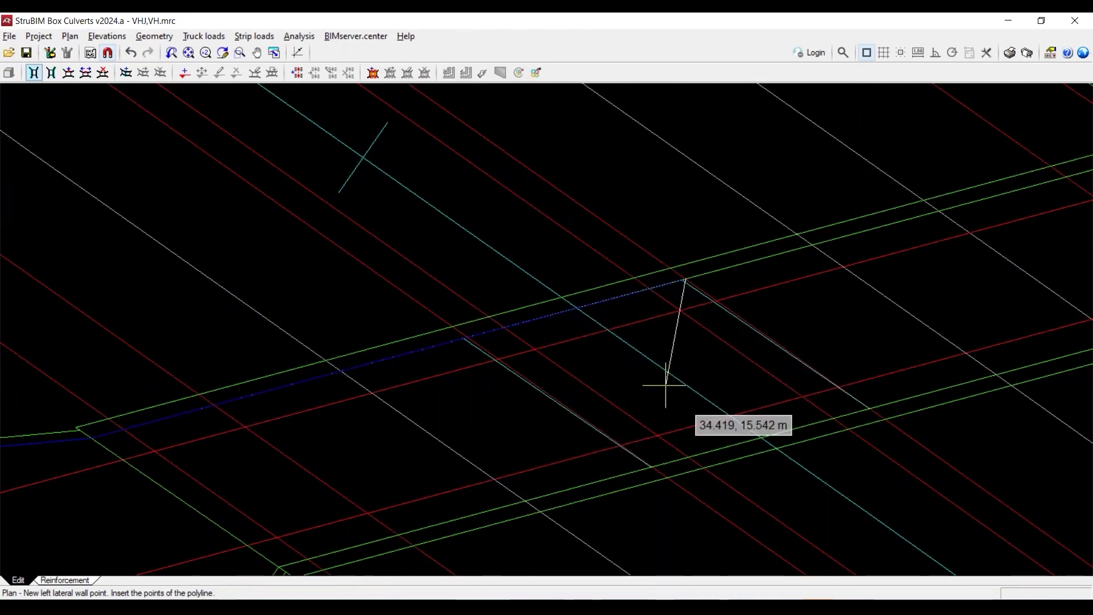
middle_click_drag(663, 384, 322, 461)
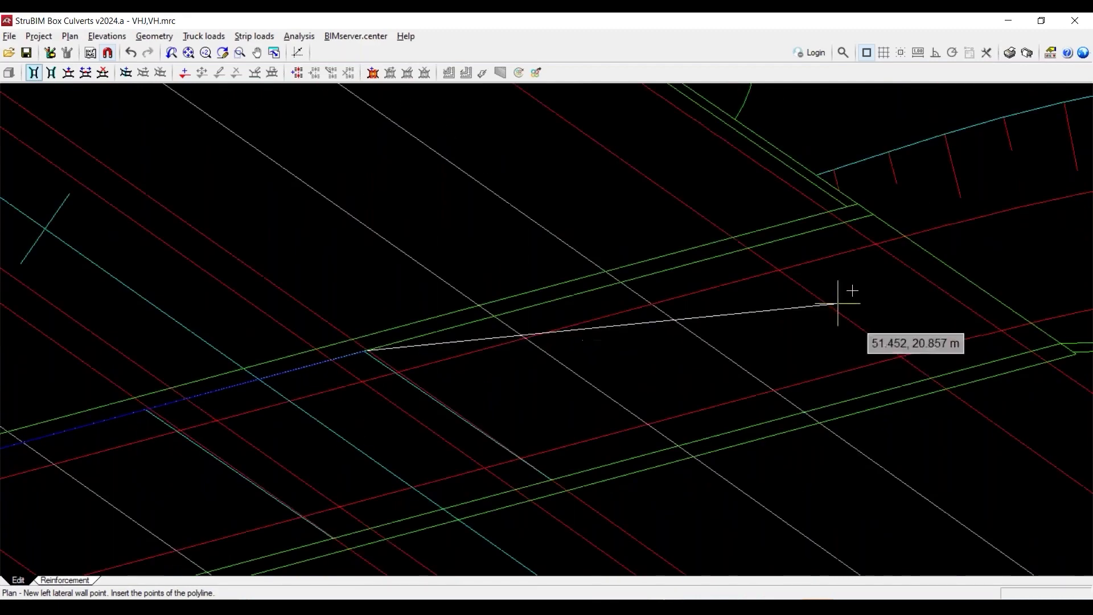
left_click(874, 214)
middle_click_drag(853, 268, 787, 446)
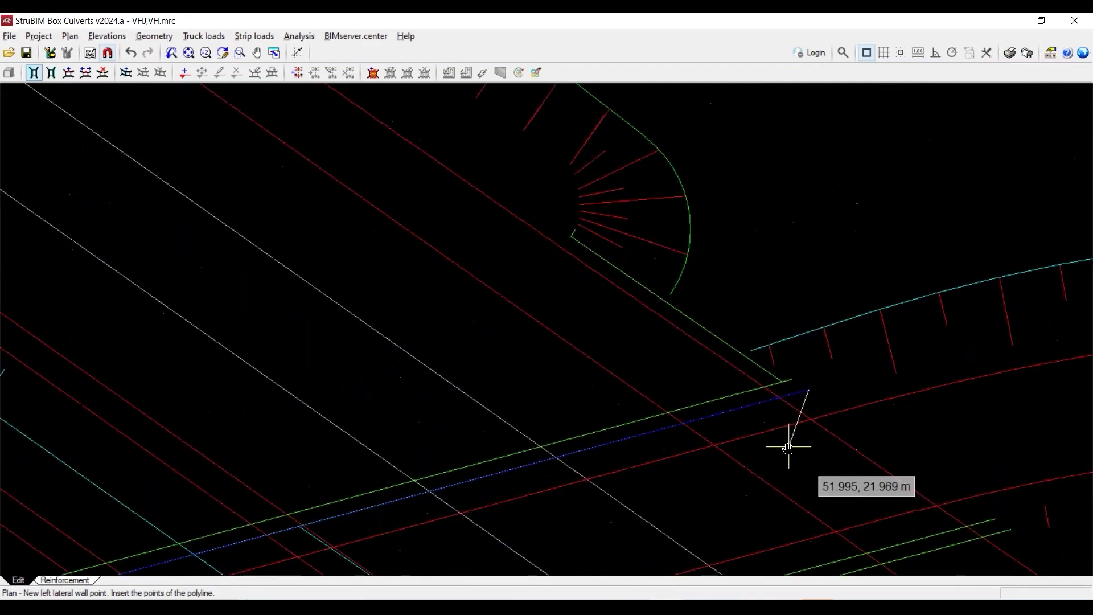
left_click(577, 234)
scroll(846, 159, "down", 1)
scroll(794, 197, "down", 2)
left_click(73, 36)
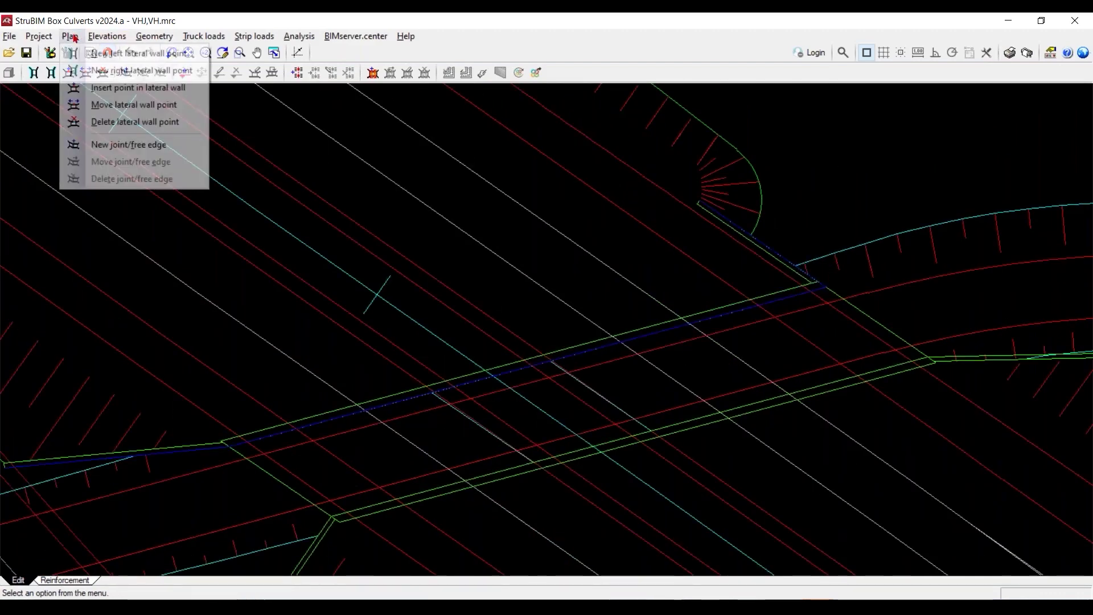
left_click(102, 71)
middle_click_drag(322, 317, 455, 123)
scroll(387, 520, "up", 1)
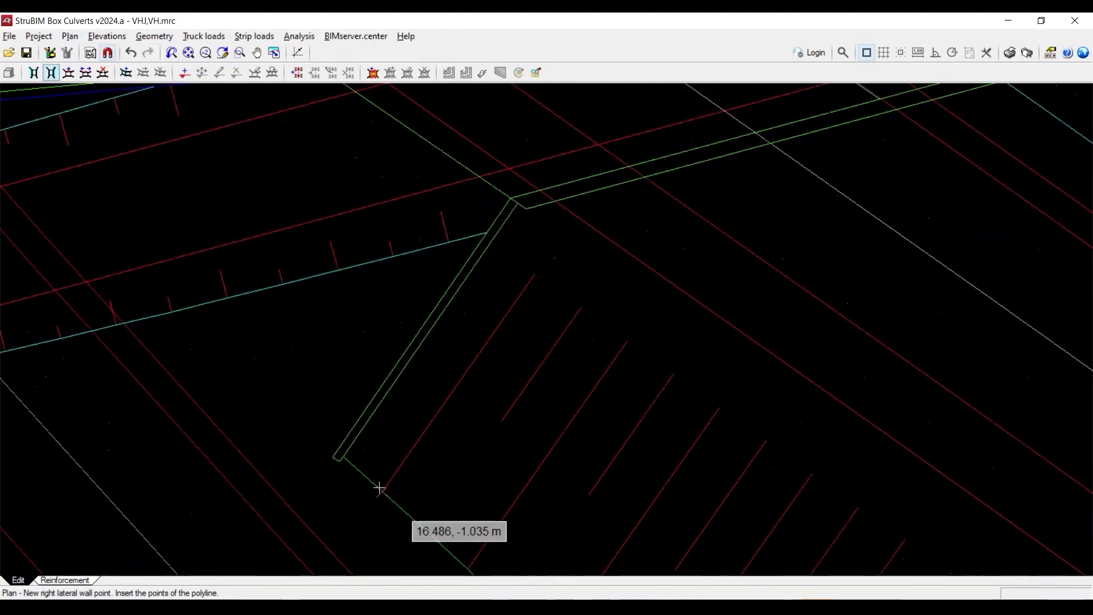
left_click(334, 456)
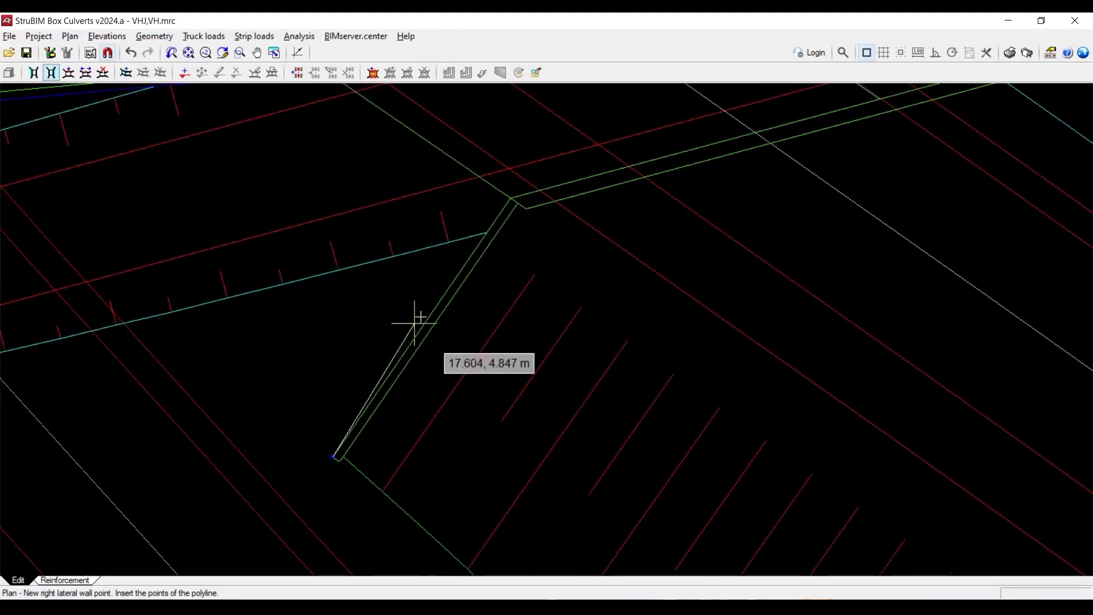
left_click(512, 200)
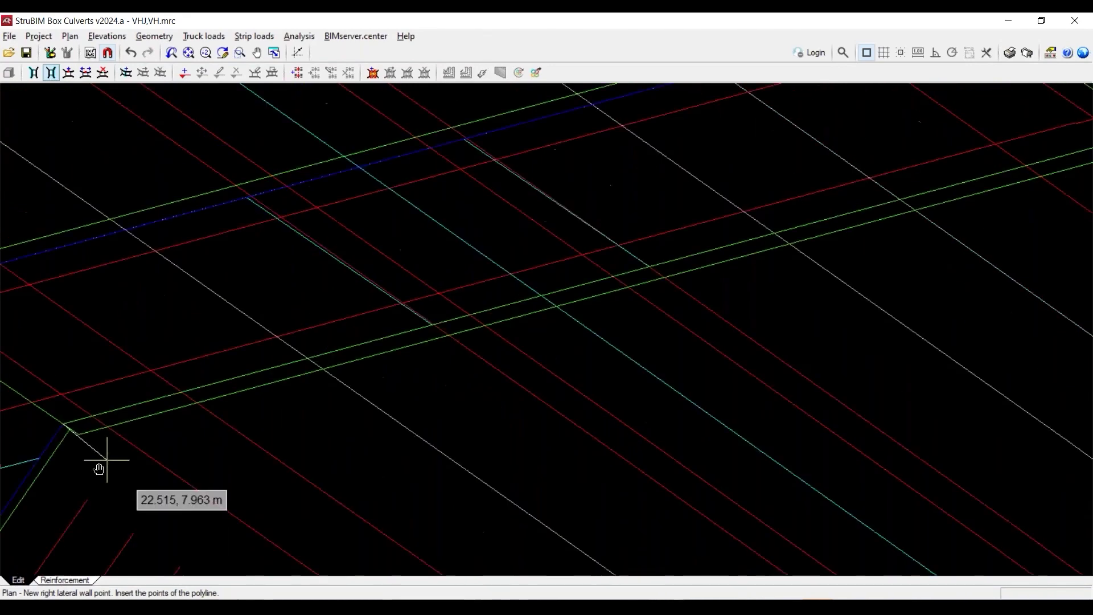
middle_click_drag(399, 310, 449, 408)
scroll(444, 417, "down", 1)
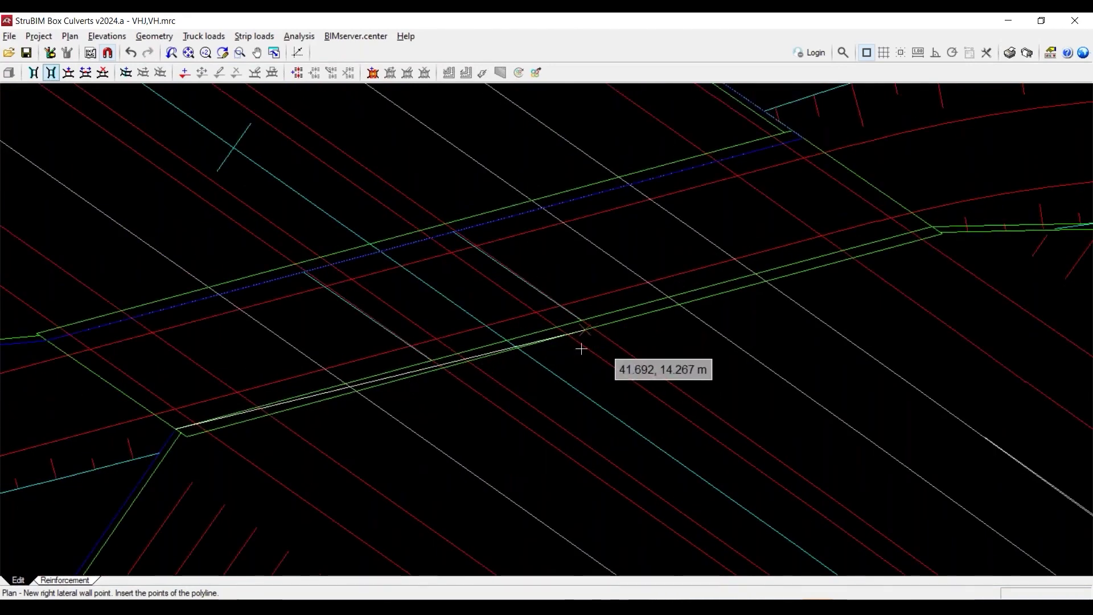
left_click(593, 318)
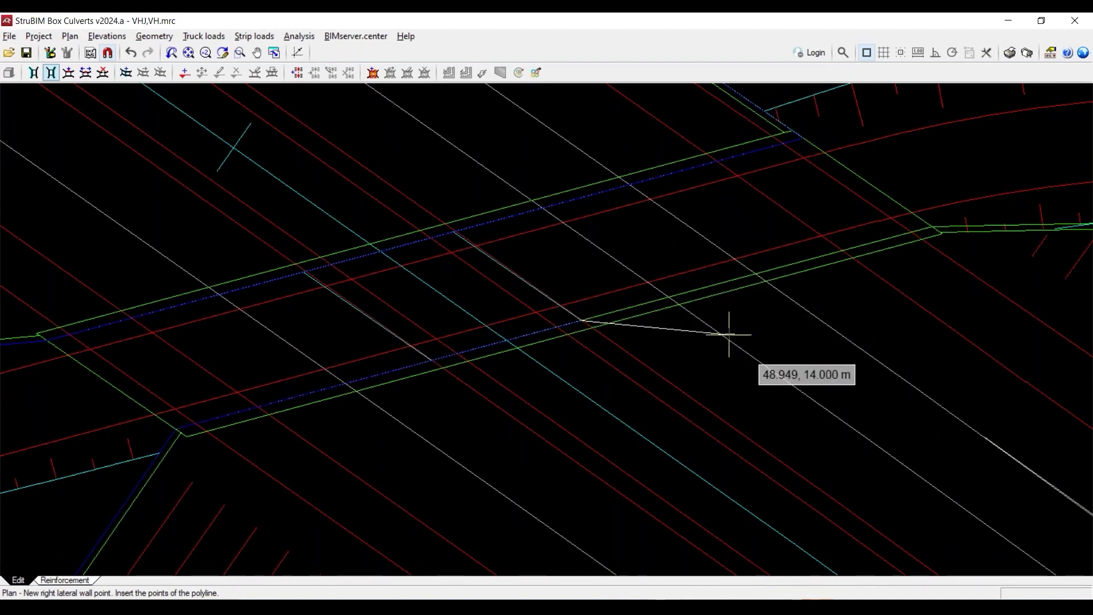
key("Escape")
middle_click_drag(566, 360, 627, 298)
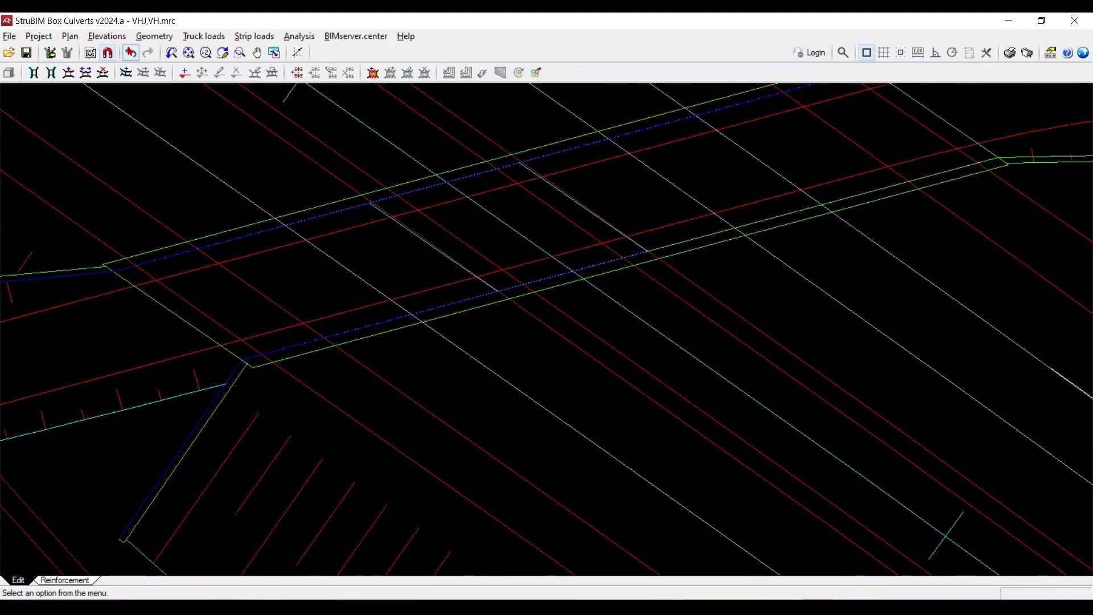
left_click(130, 52)
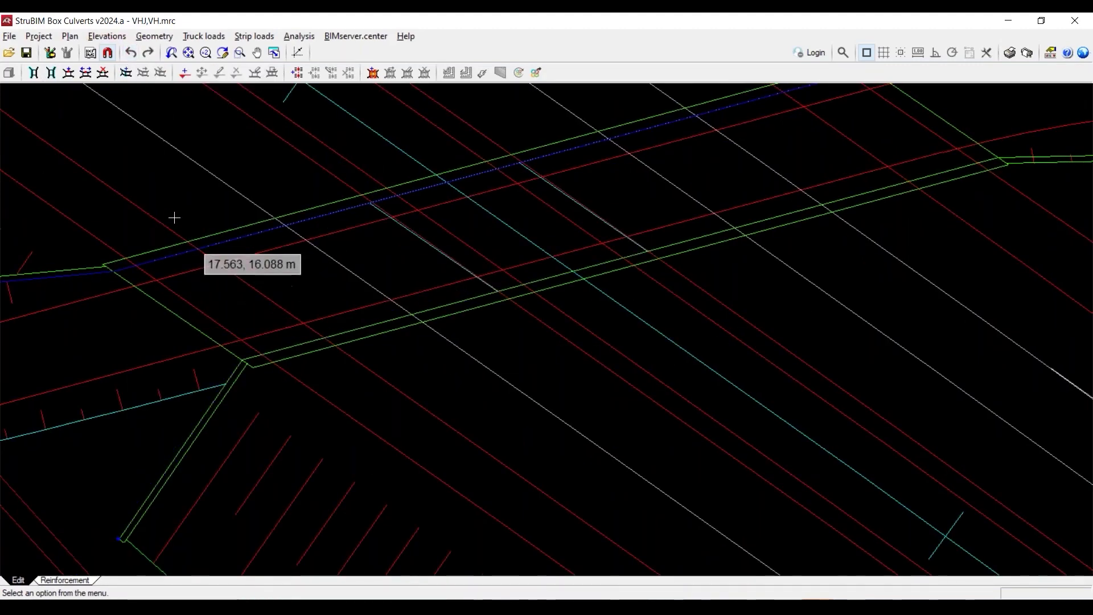
Start the right lateral wall at the culvert corner with two points along the lower edge.
left_click(70, 36)
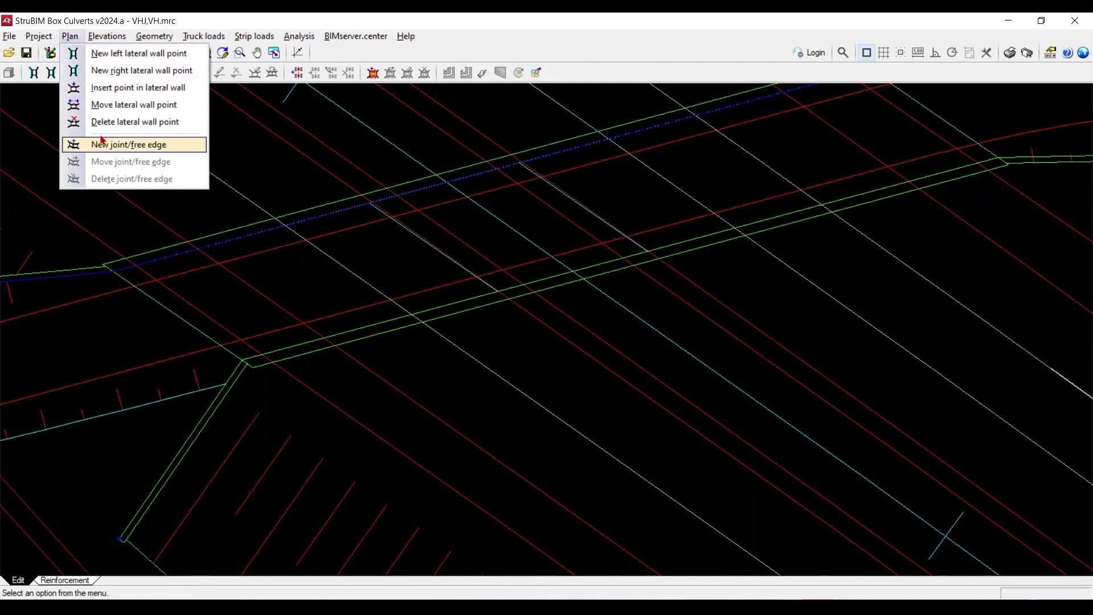
left_click(72, 71)
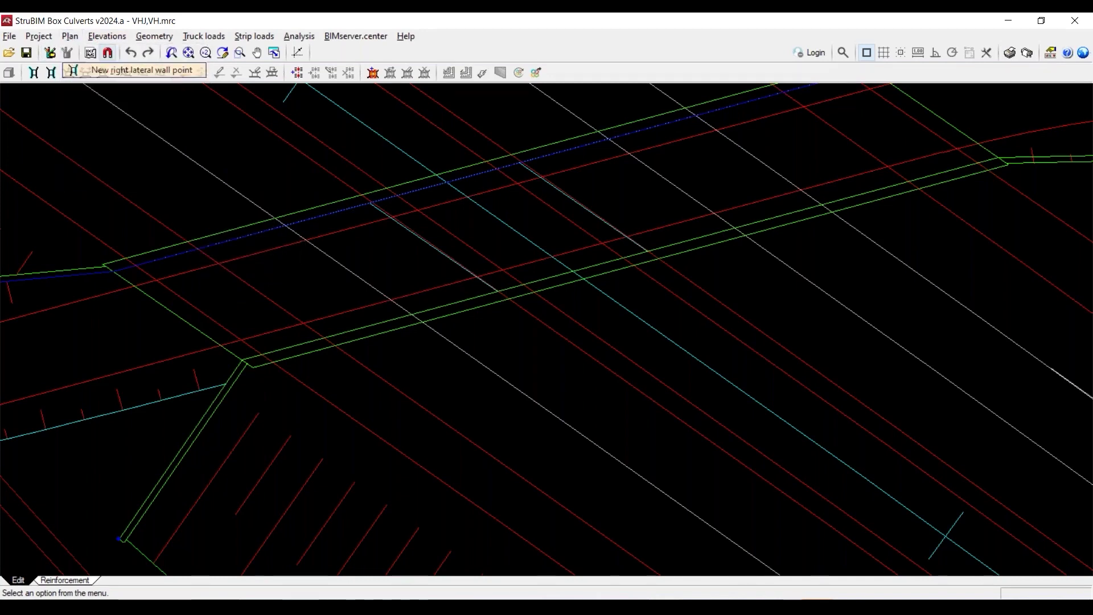
left_click(243, 360)
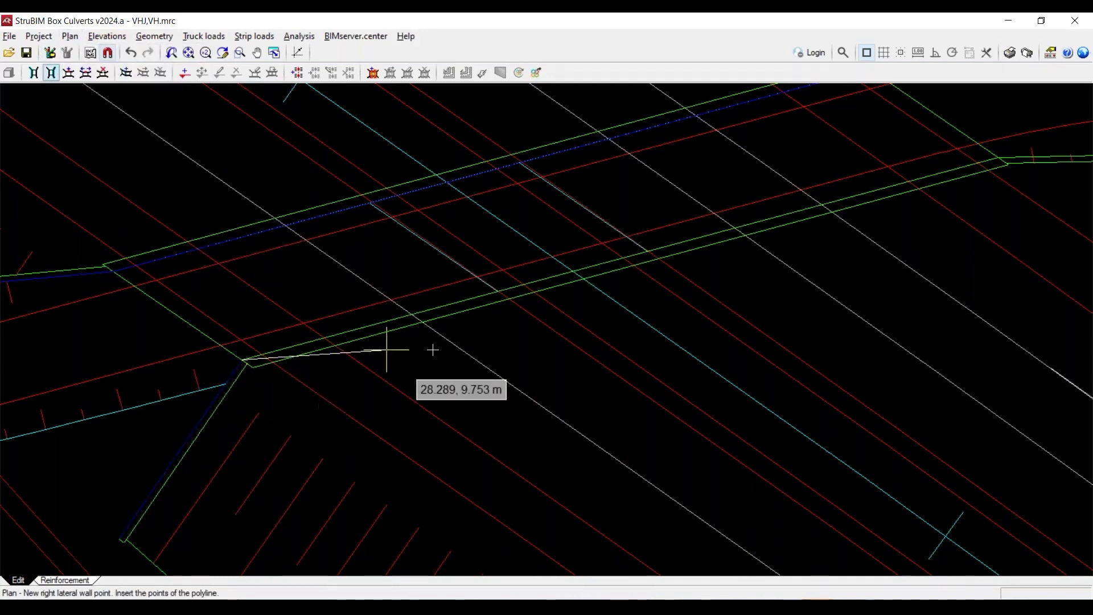
left_click(500, 291)
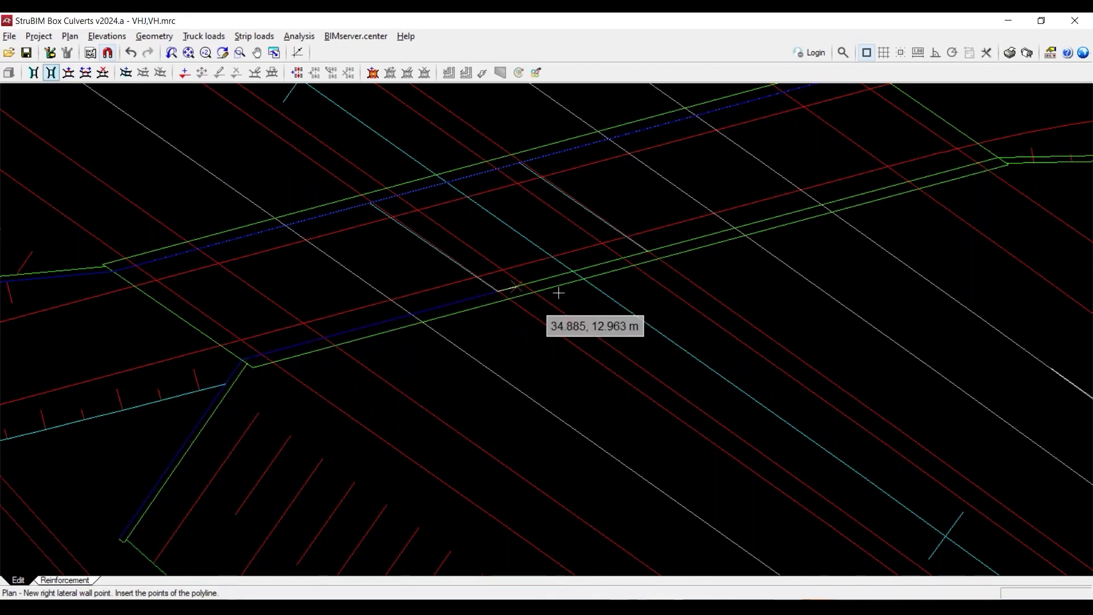
left_click(646, 251)
Extend the right wall to the culvert end and the final right wingwall, then finish it.
middle_click_drag(695, 347, 640, 317)
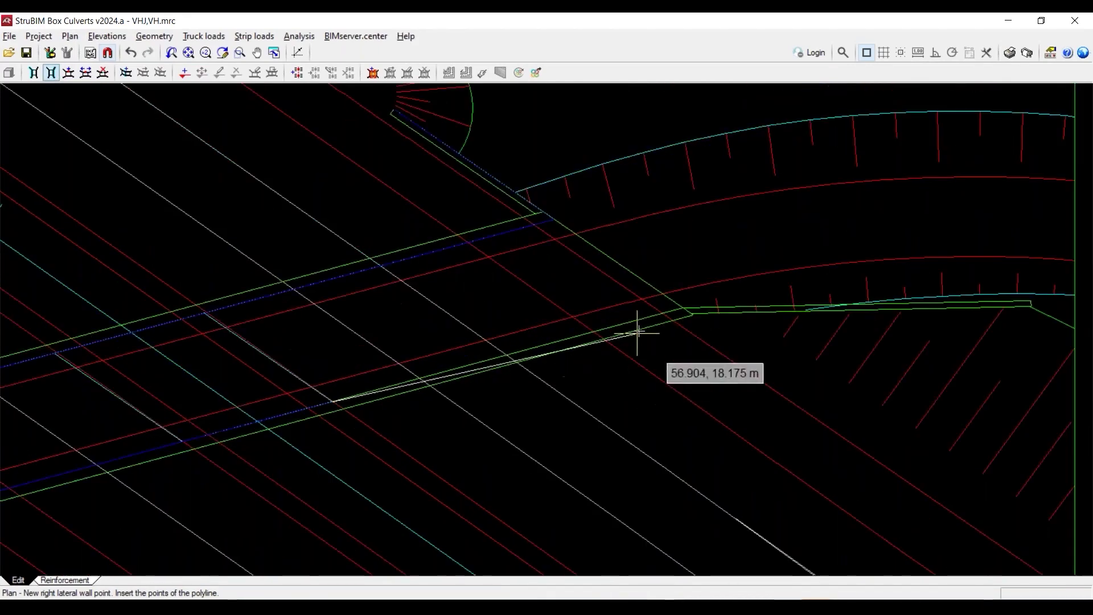
left_click(684, 306)
middle_click_drag(957, 344, 341, 358)
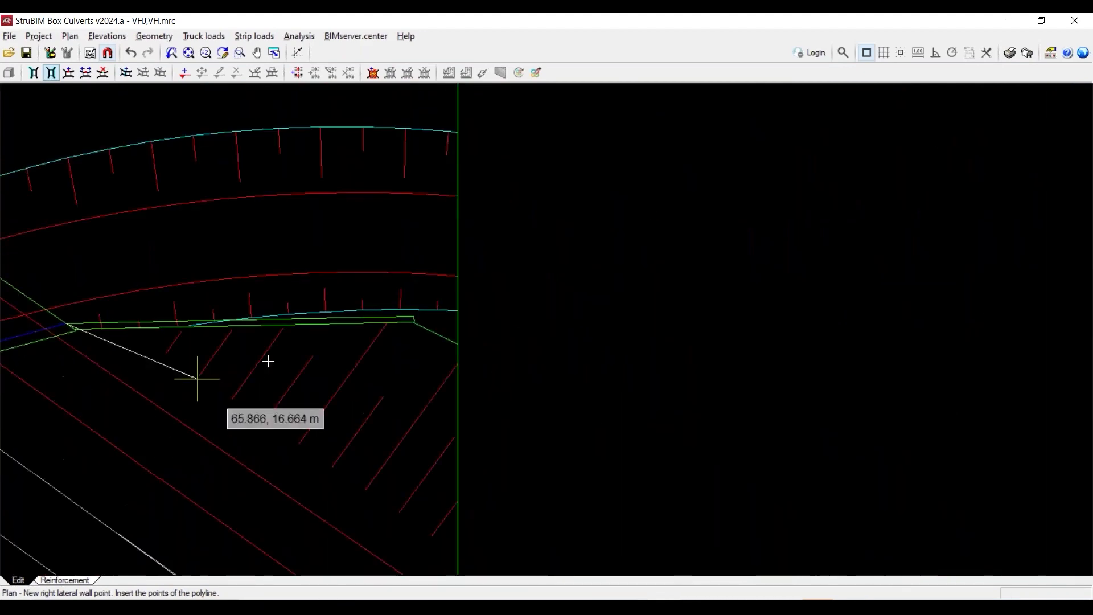
left_click(415, 318)
key("Escape")
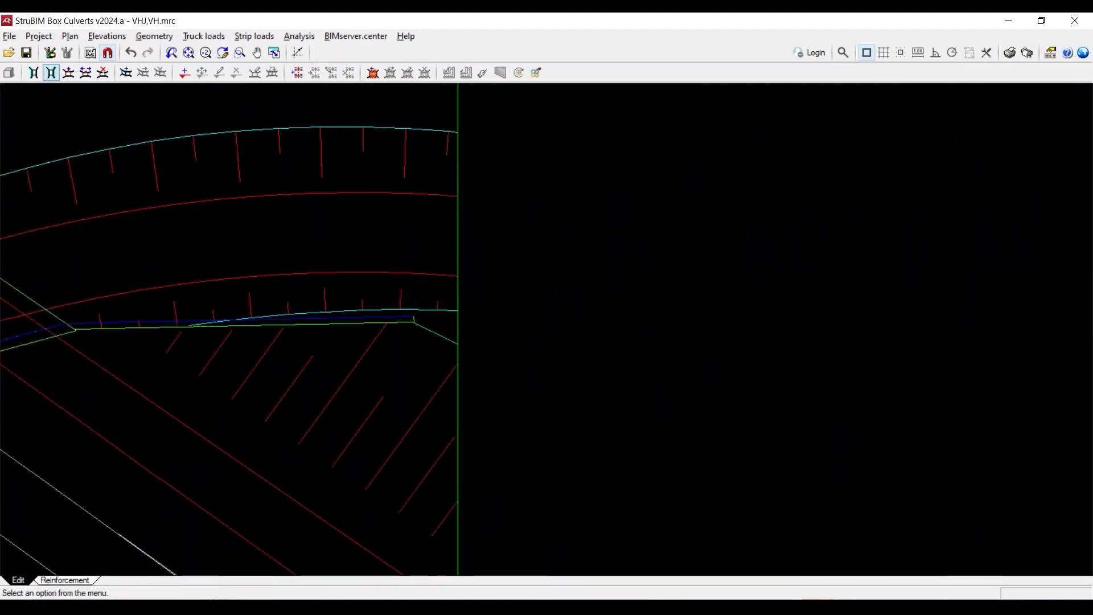
scroll(418, 272, "down", 3)
mouse_move(193, 390)
middle_mouse_down()
mouse_move(418, 350)
mouse_move(685, 353)
mouse_move(600, 434)
middle_mouse_up()
scroll(600, 433, "up", 2)
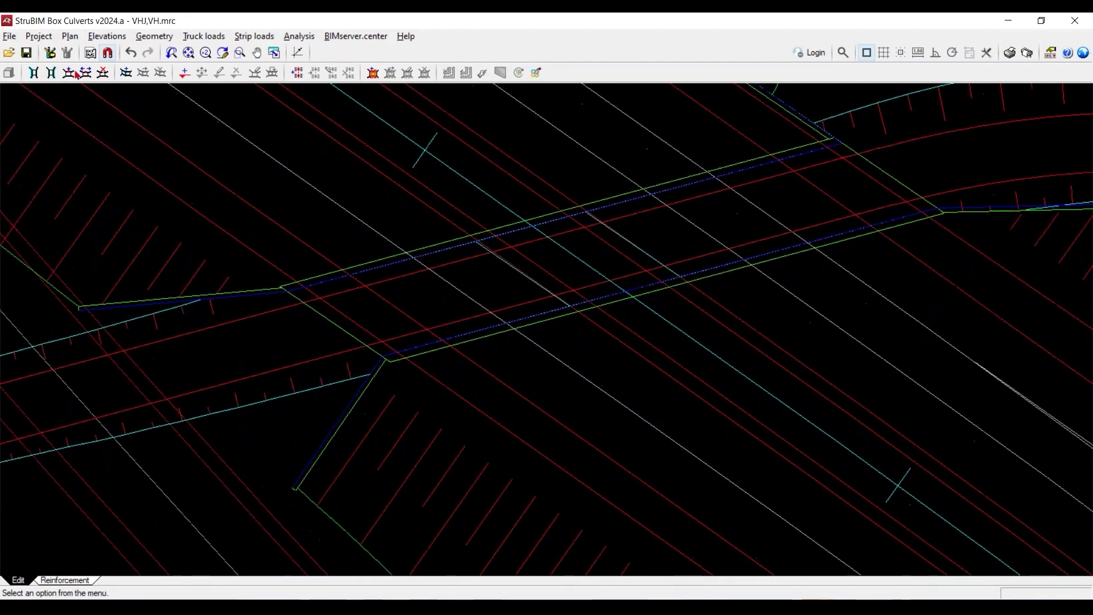
Draw four joints across the culvert: at the left end, two intermediate, and at the right end.
left_click(71, 40)
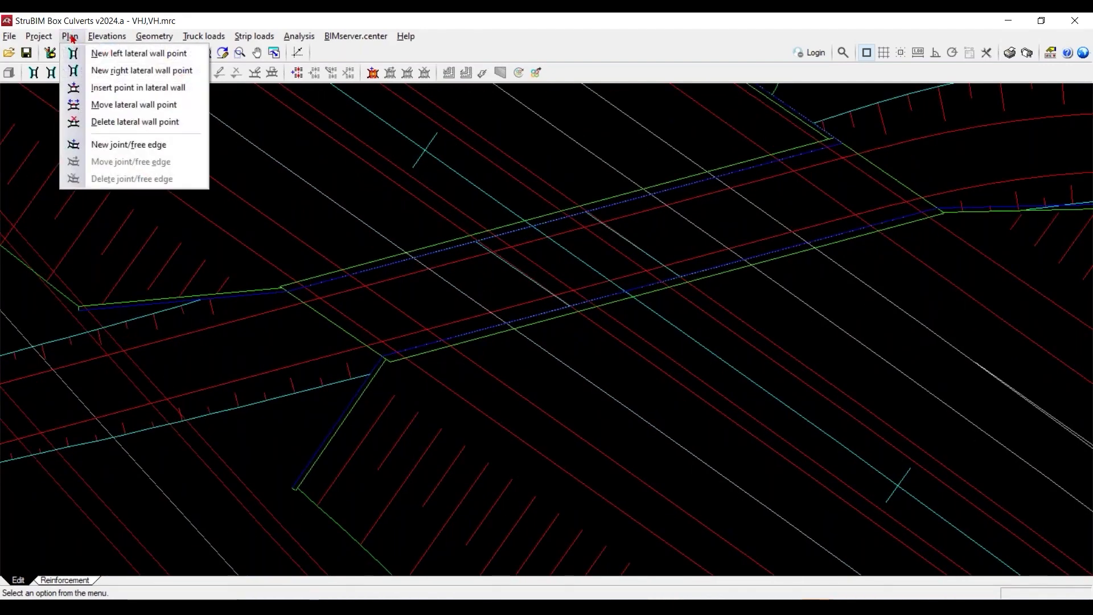
left_click(101, 147)
scroll(310, 366, "up", 1)
scroll(290, 302, "up", 1)
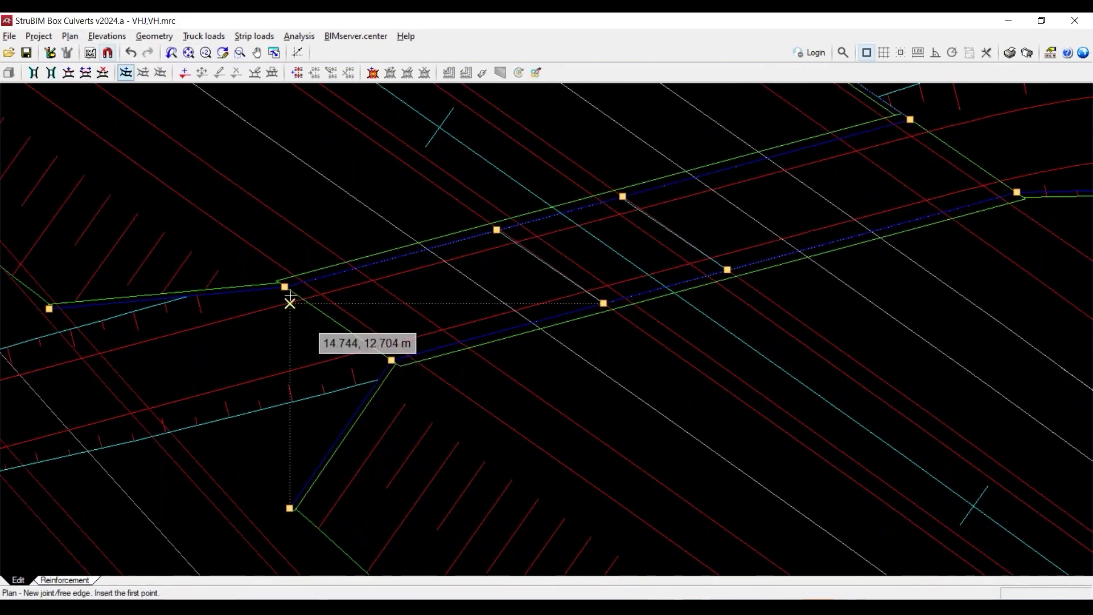
left_click(284, 286)
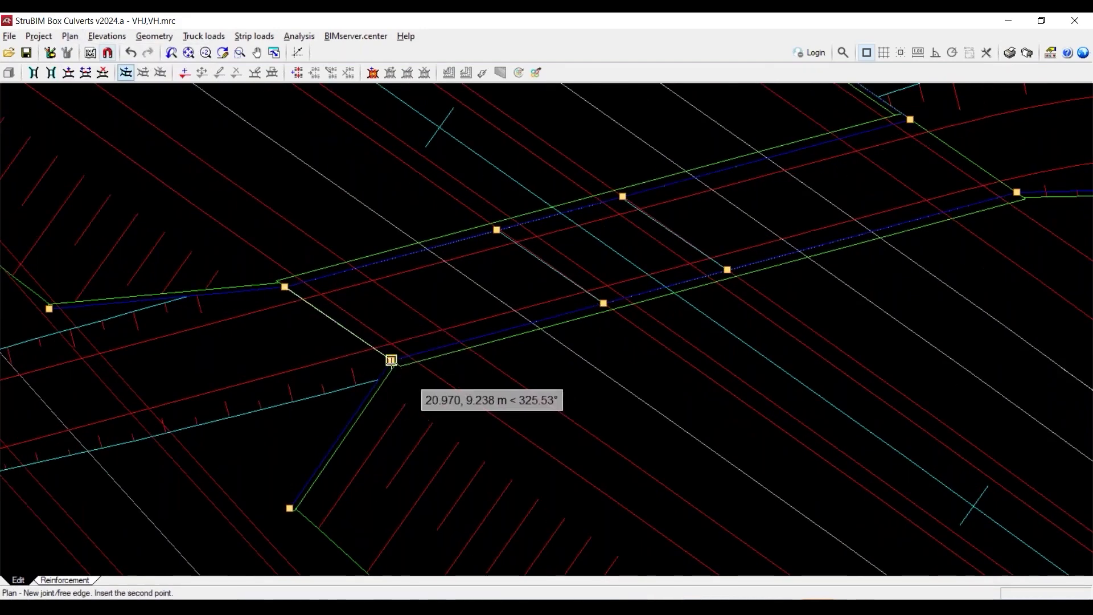
left_click(392, 359)
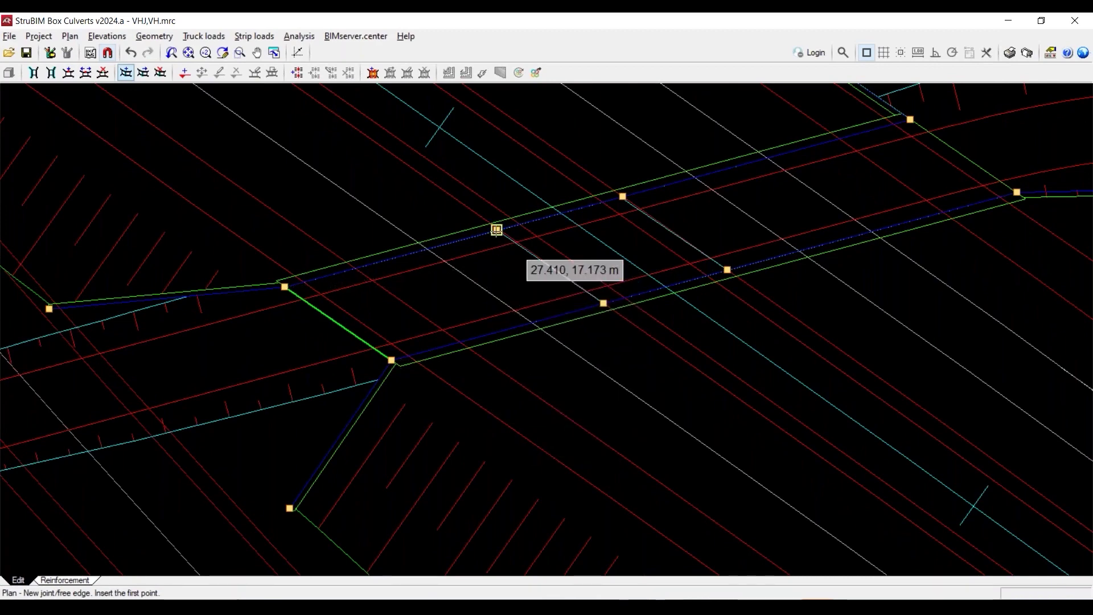
left_click(495, 228)
left_click(602, 302)
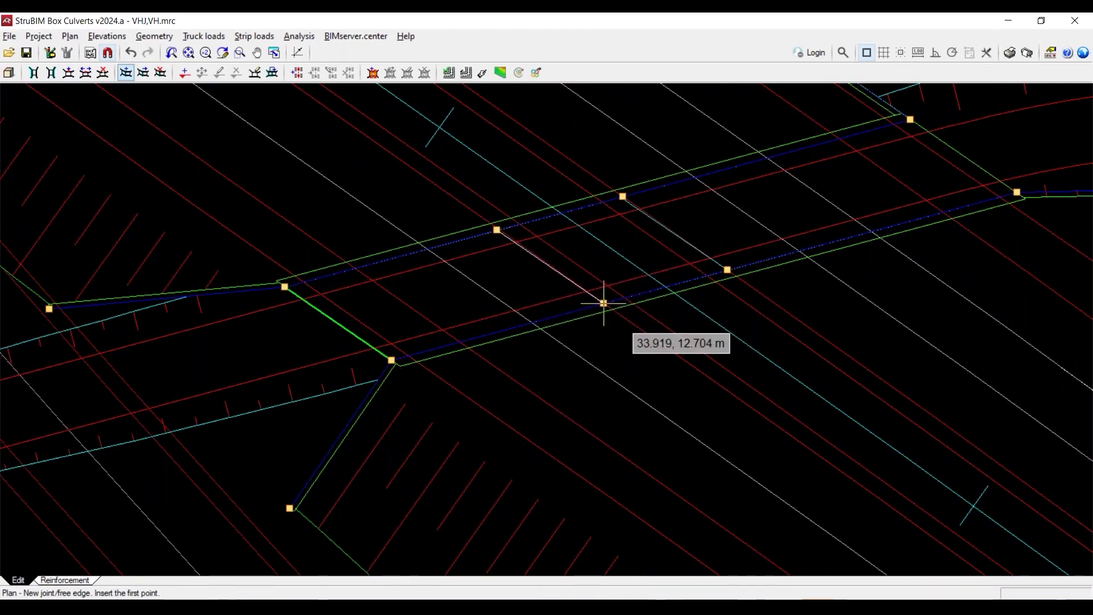
middle_click_drag(546, 367, 456, 441)
scroll(460, 401, "down", 1)
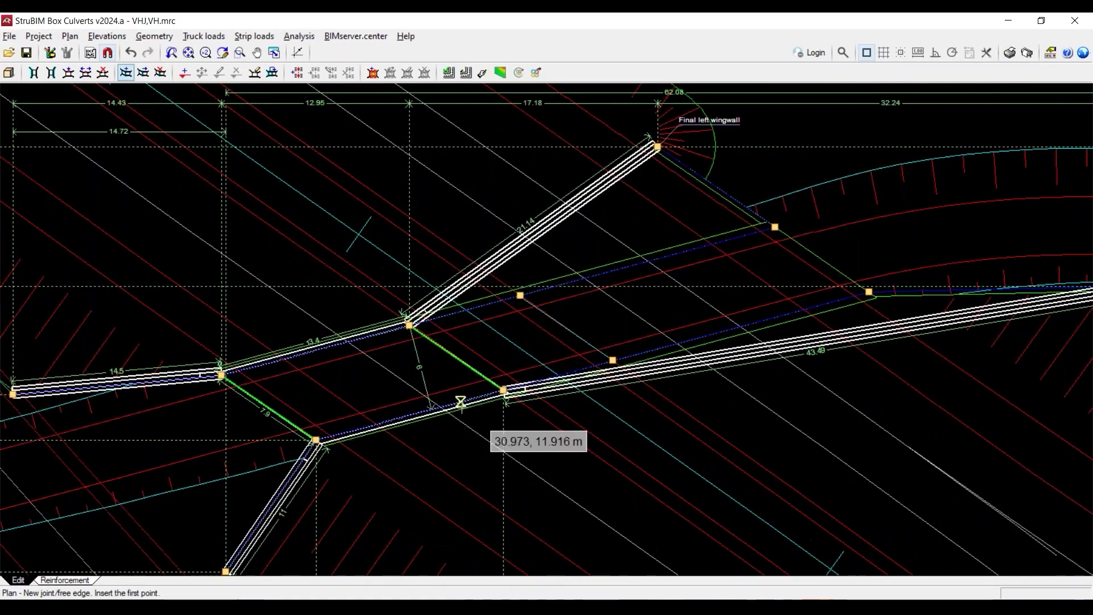
scroll(417, 396, "down", 1)
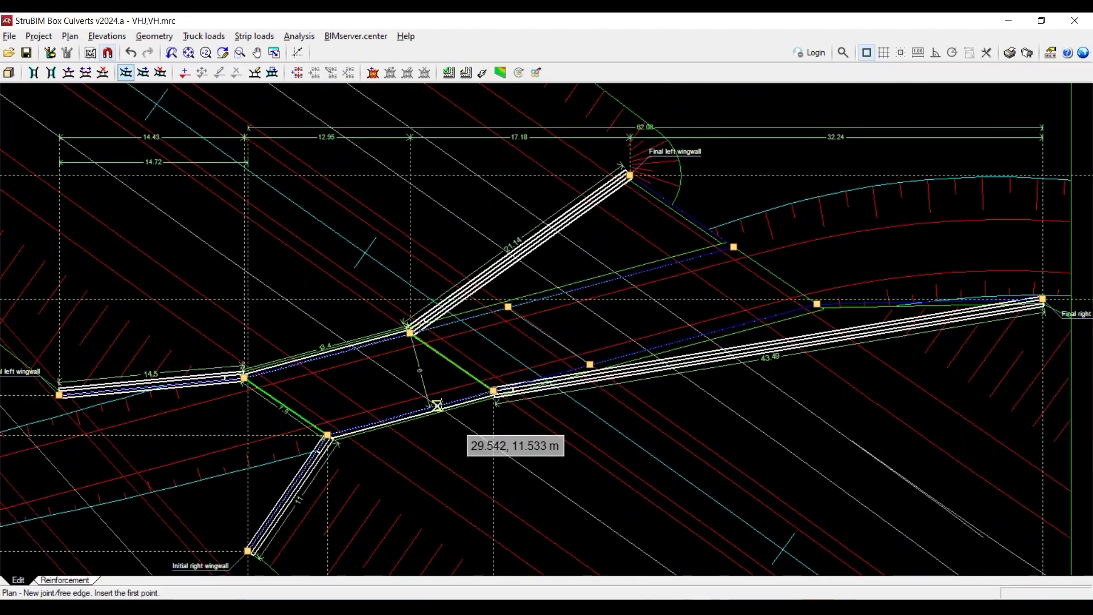
scroll(519, 349, "up", 1)
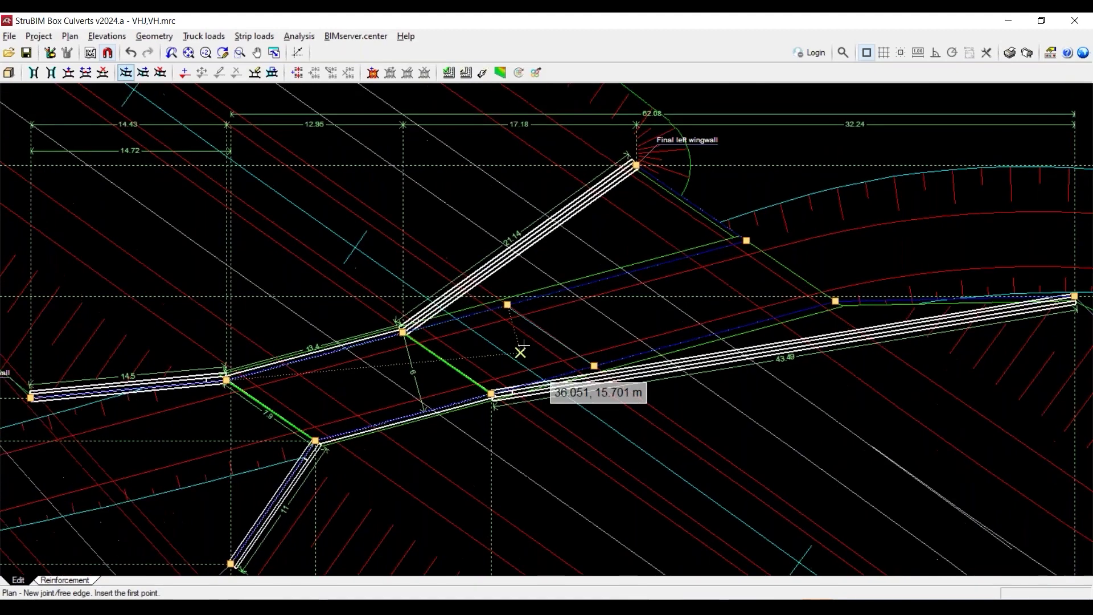
scroll(519, 348, "up", 1)
left_click(503, 297)
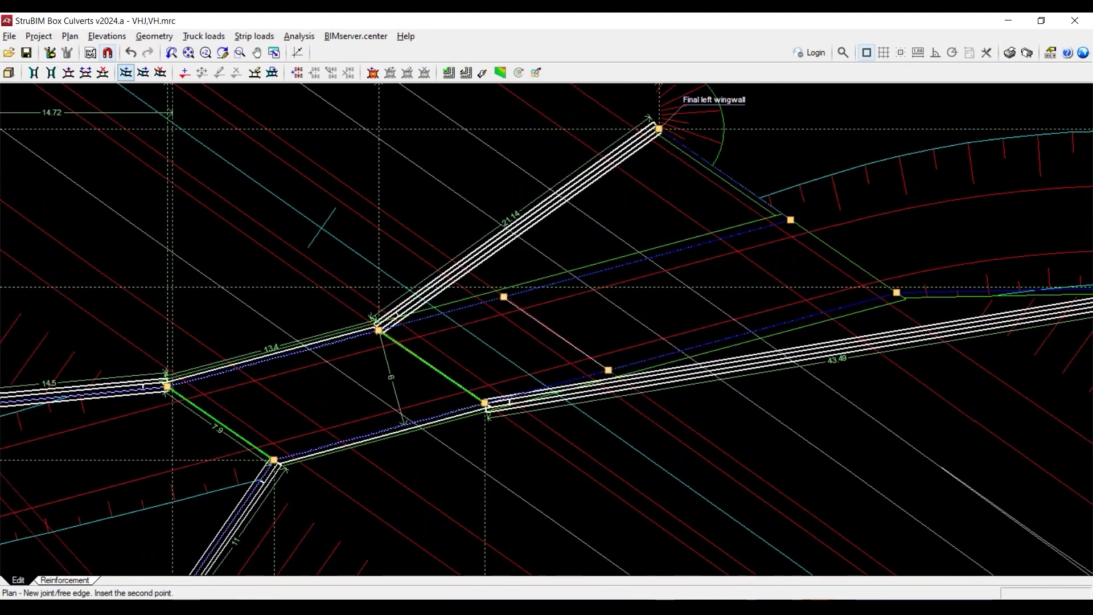
left_click(608, 369)
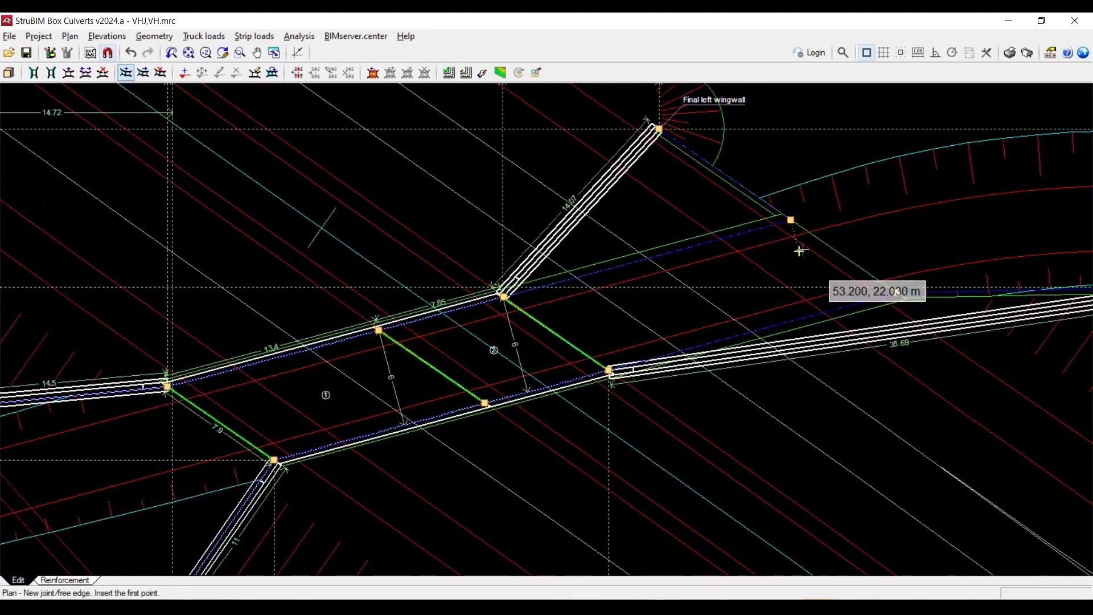
left_click(790, 221)
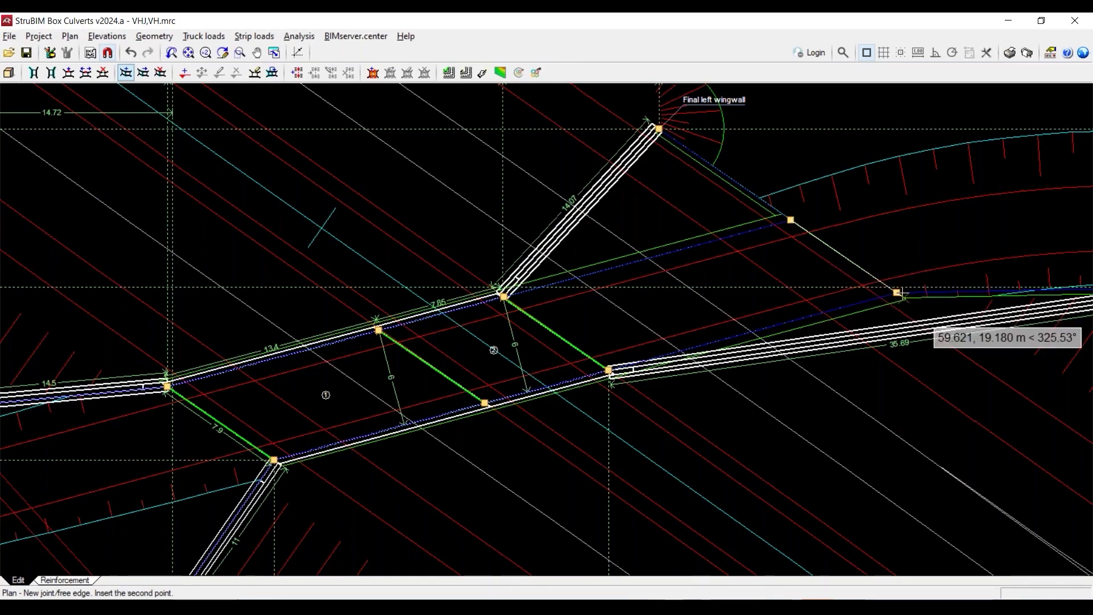
left_click(896, 292)
scroll(883, 295, "down", 2)
Open the culvert module's geometry dialog and close it again.
middle_click_drag(720, 367, 617, 351)
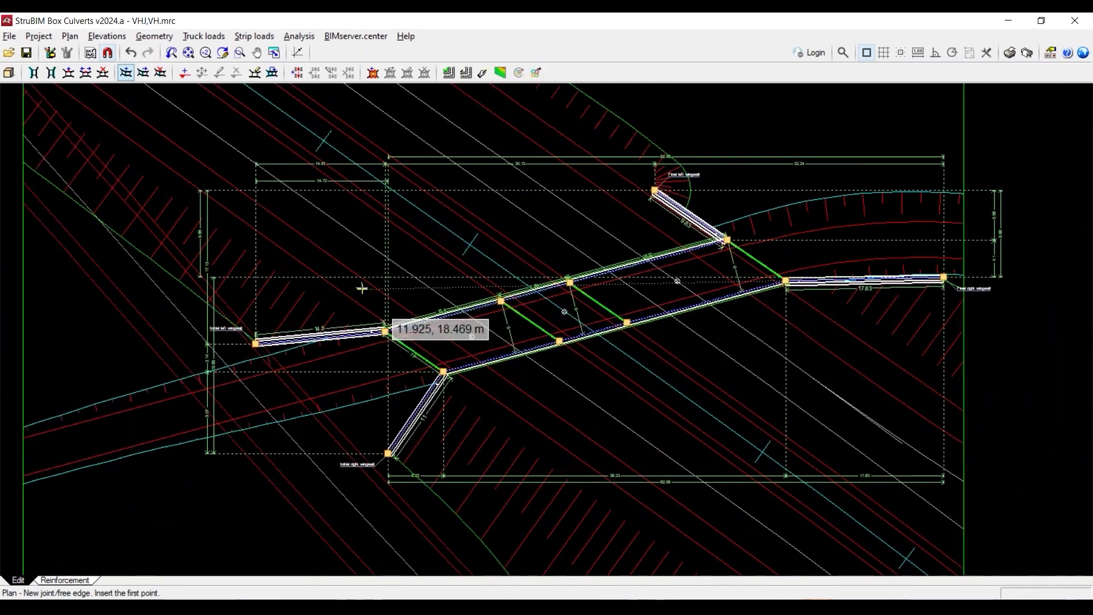
left_click(154, 36)
left_click(171, 53)
left_click(471, 336)
left_click(715, 185)
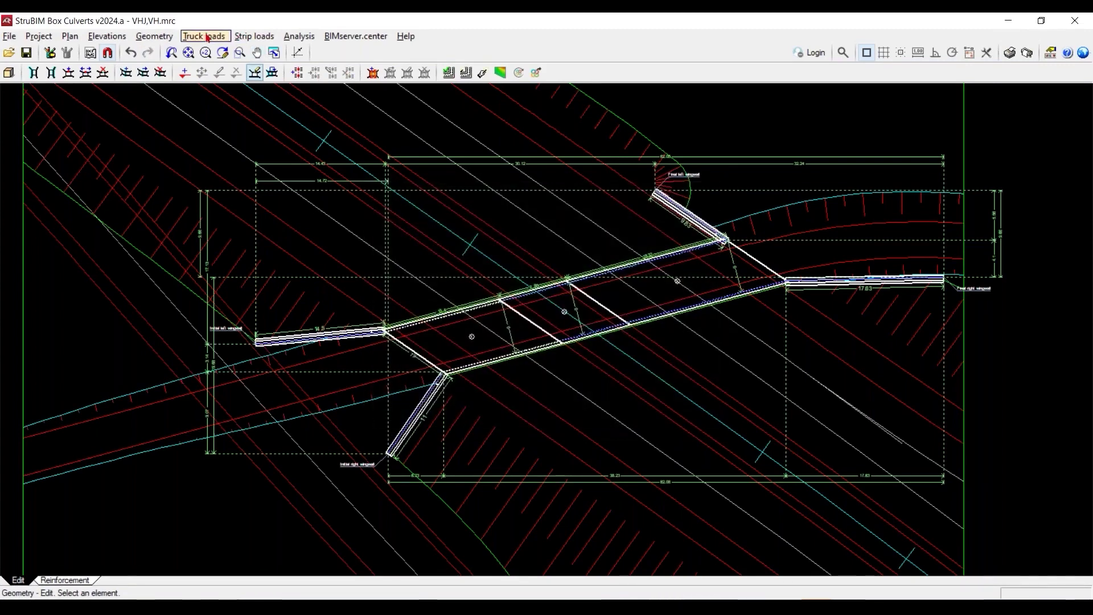
Reopen the module geometry and accept 40 cm slabs and 30 cm walls unchanged.
left_click(154, 36)
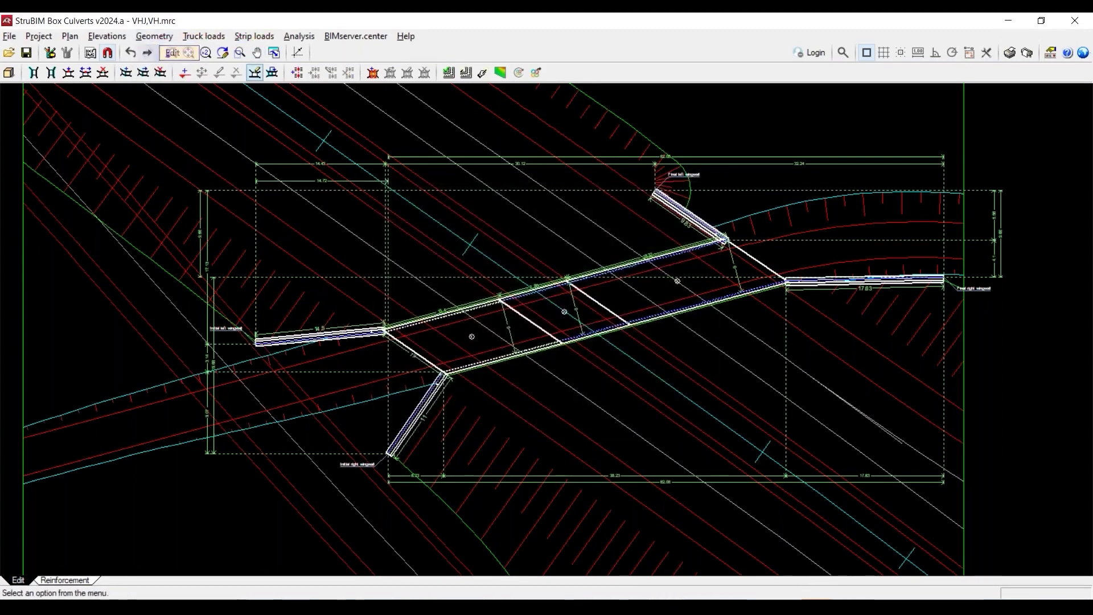
left_click(171, 53)
left_click(464, 322)
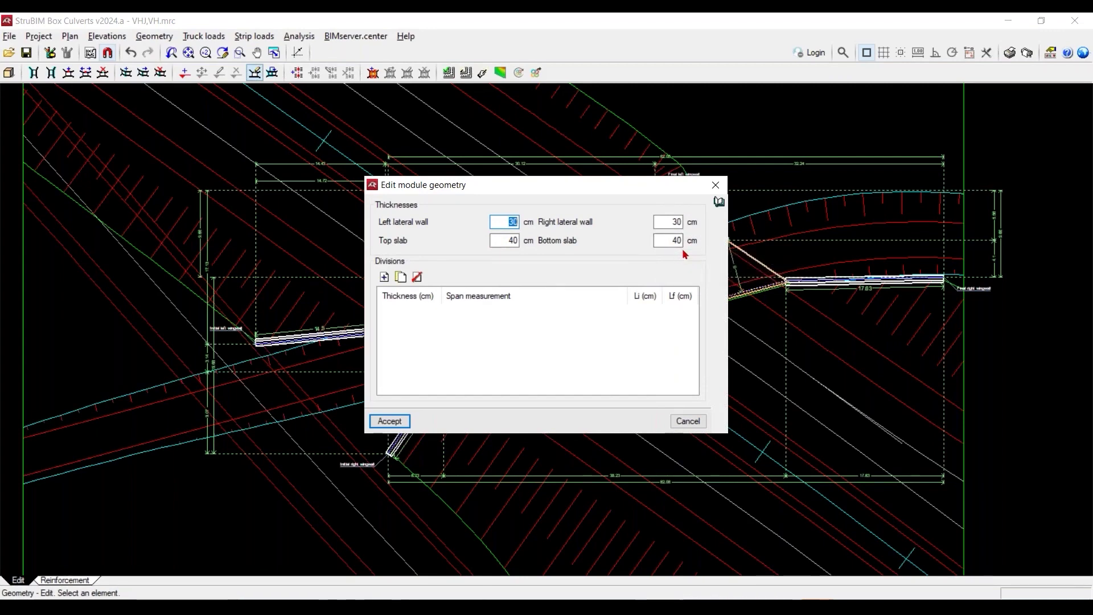
left_click(716, 185)
middle_click_drag(714, 299, 696, 315)
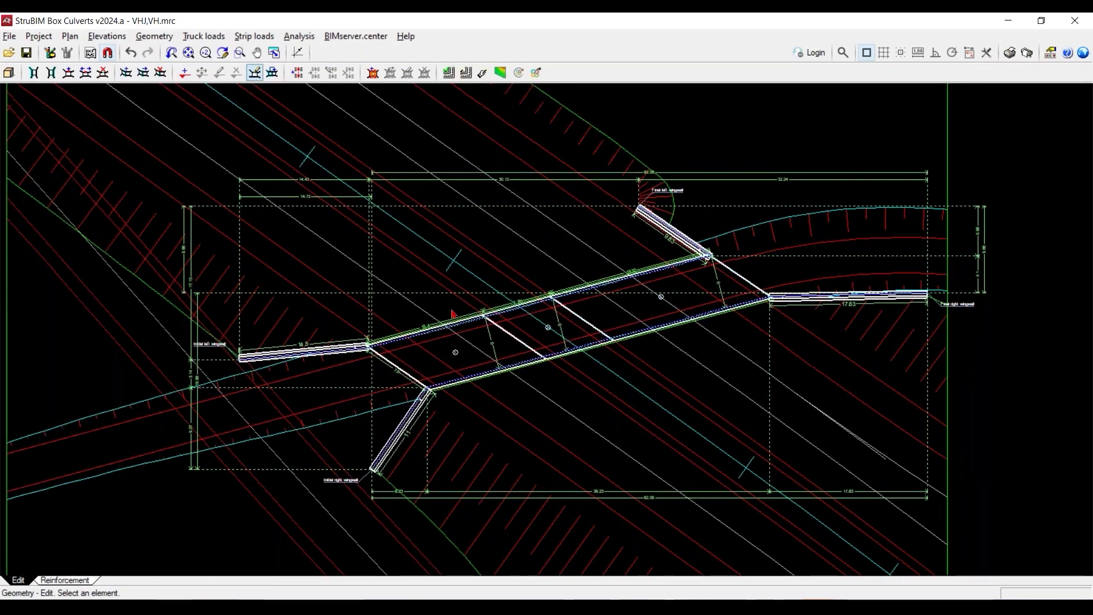
scroll(731, 232, "up", 5)
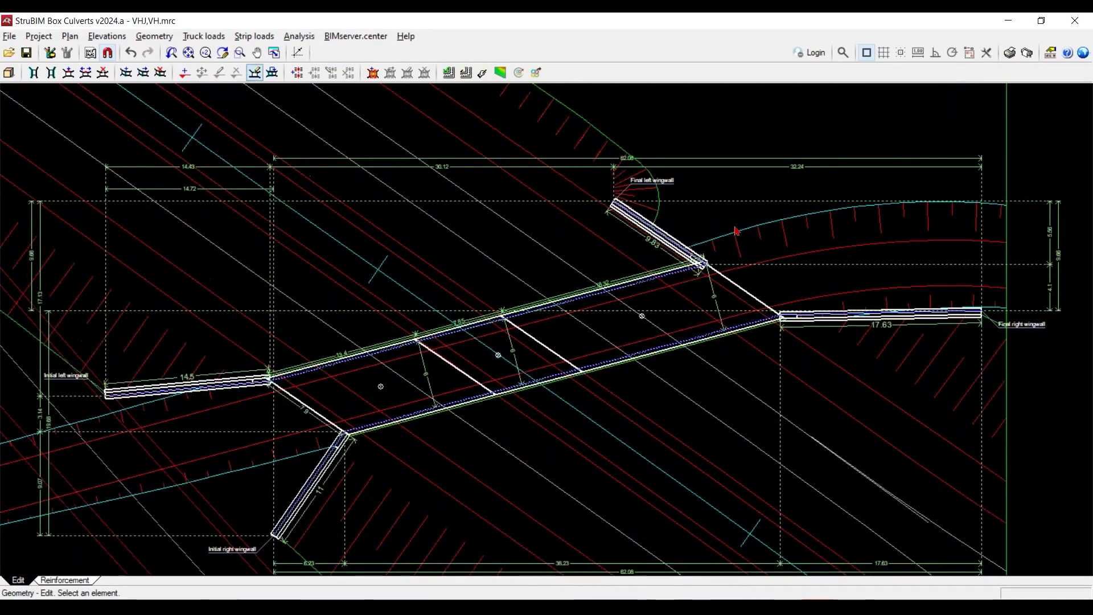
scroll(734, 230, "up", 2)
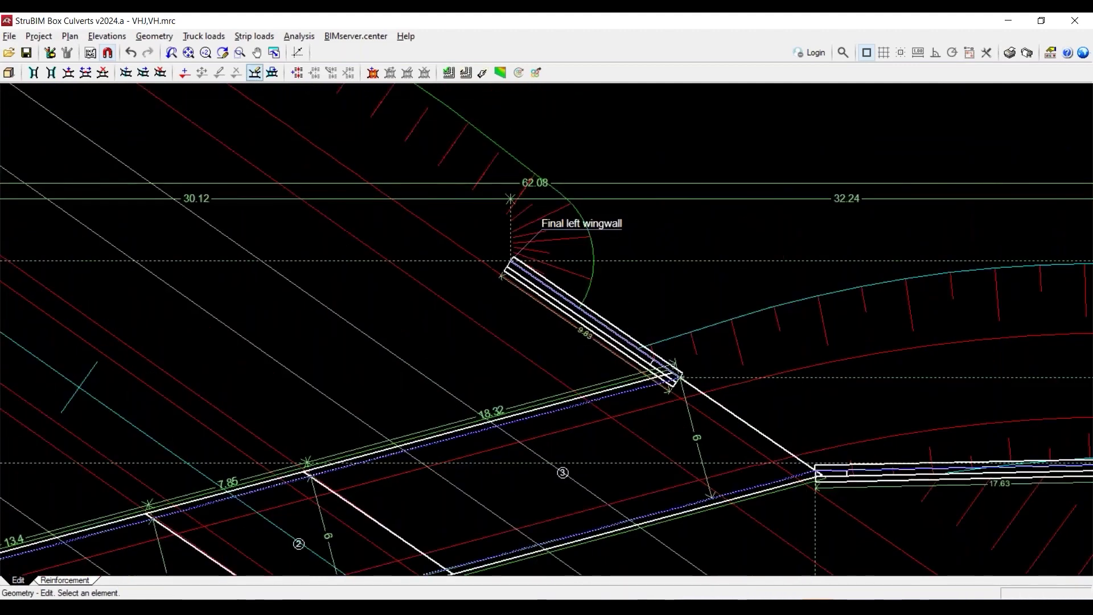
middle_click_drag(607, 321, 573, 255)
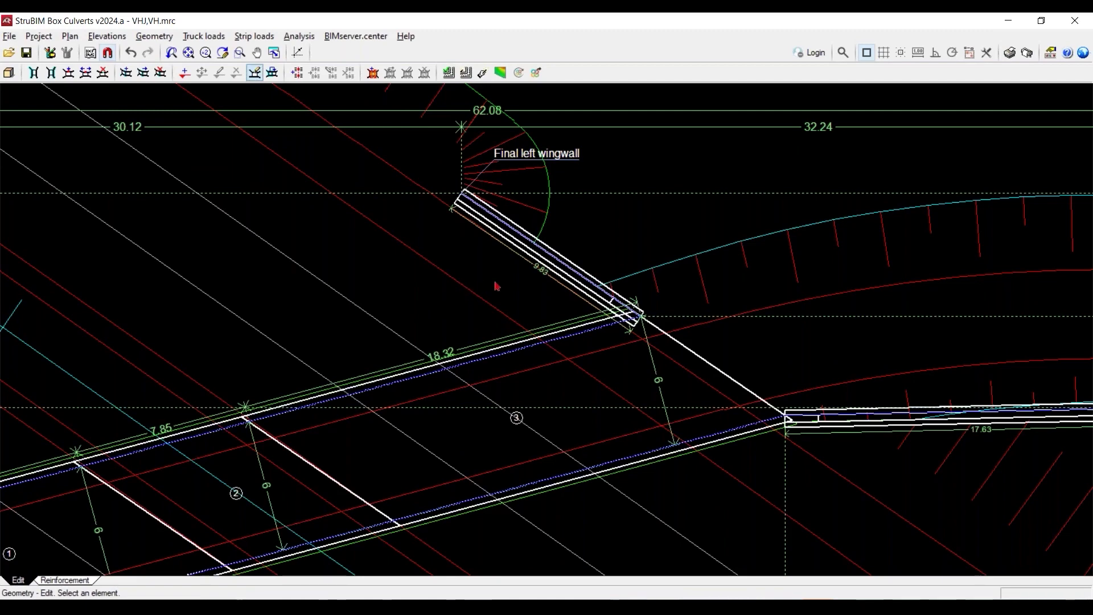
scroll(775, 344, "down", 2)
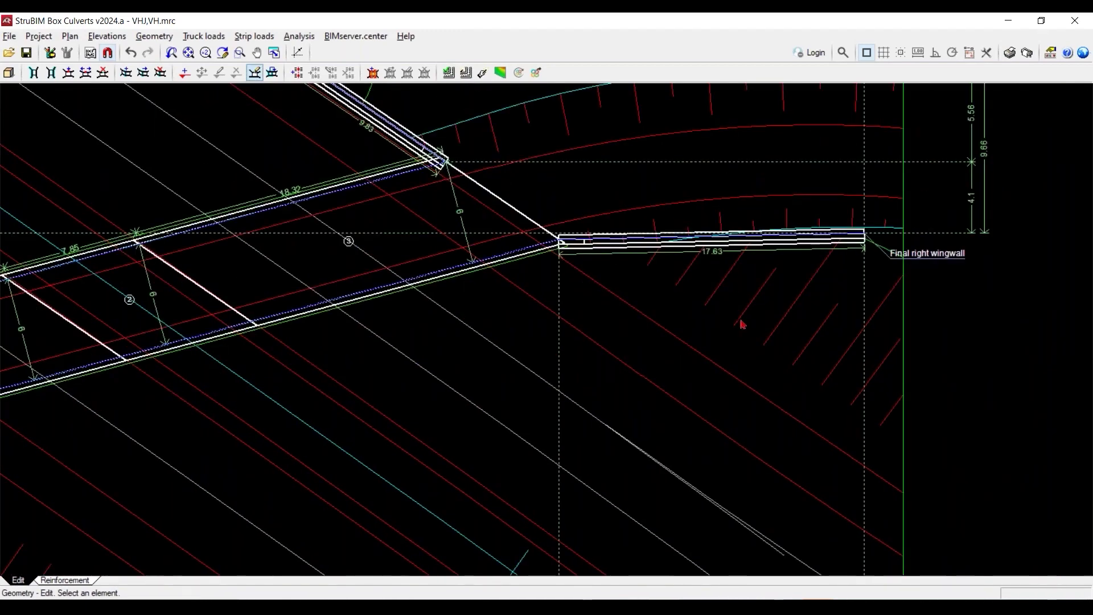
scroll(757, 335, "down", 2)
scroll(757, 335, "down", 2)
scroll(757, 335, "down", 1)
middle_click_drag(554, 292, 628, 339)
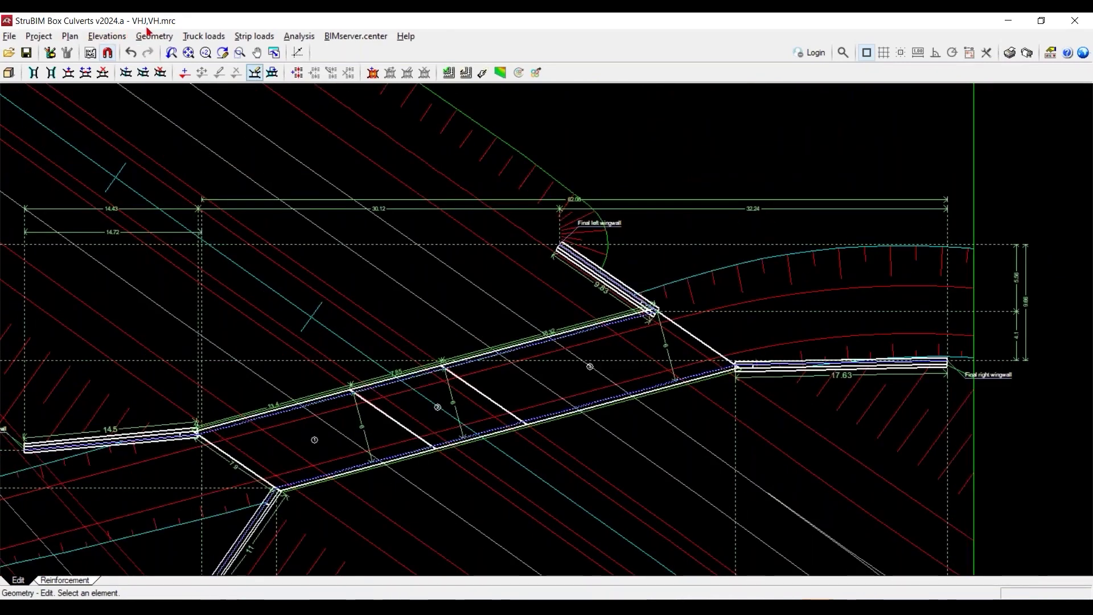
left_click(154, 36)
left_click(171, 53)
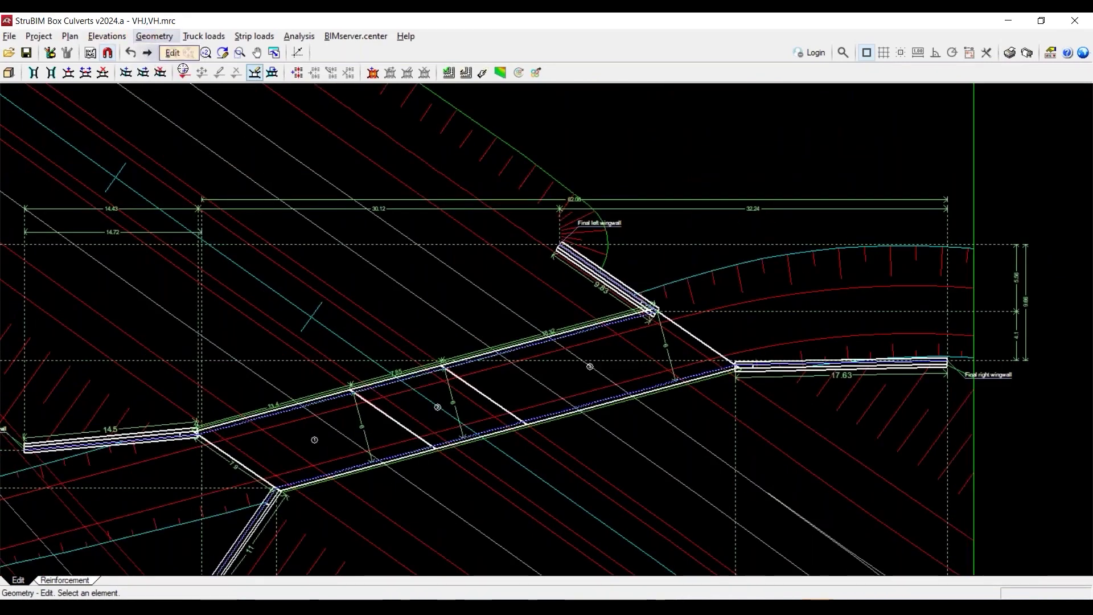
Set the final left wingwall's height and end extension length to 6 m each.
left_click(602, 277)
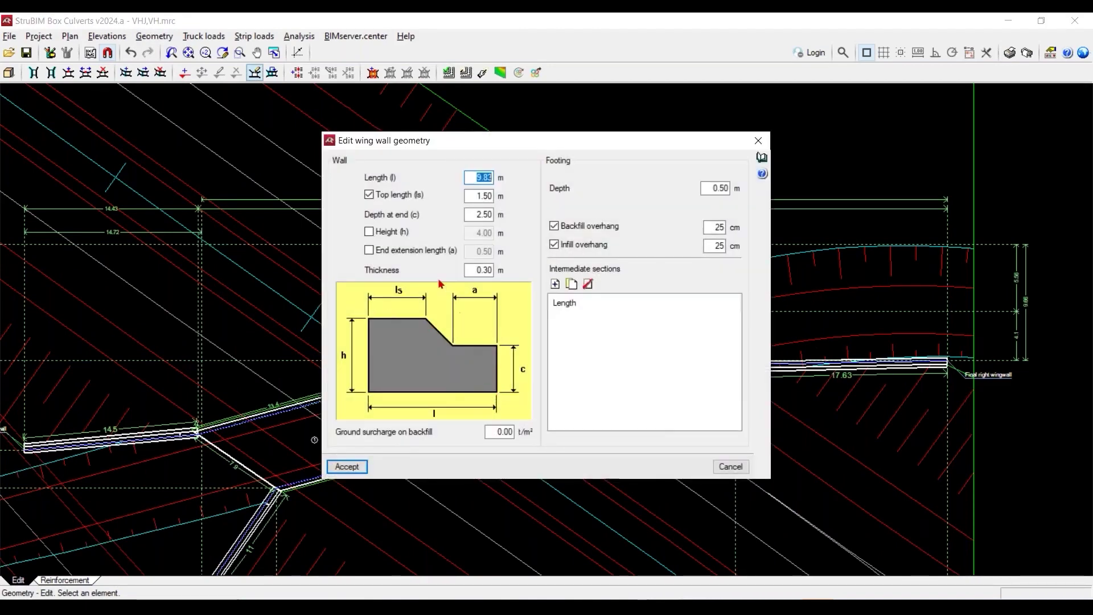
left_click(369, 233)
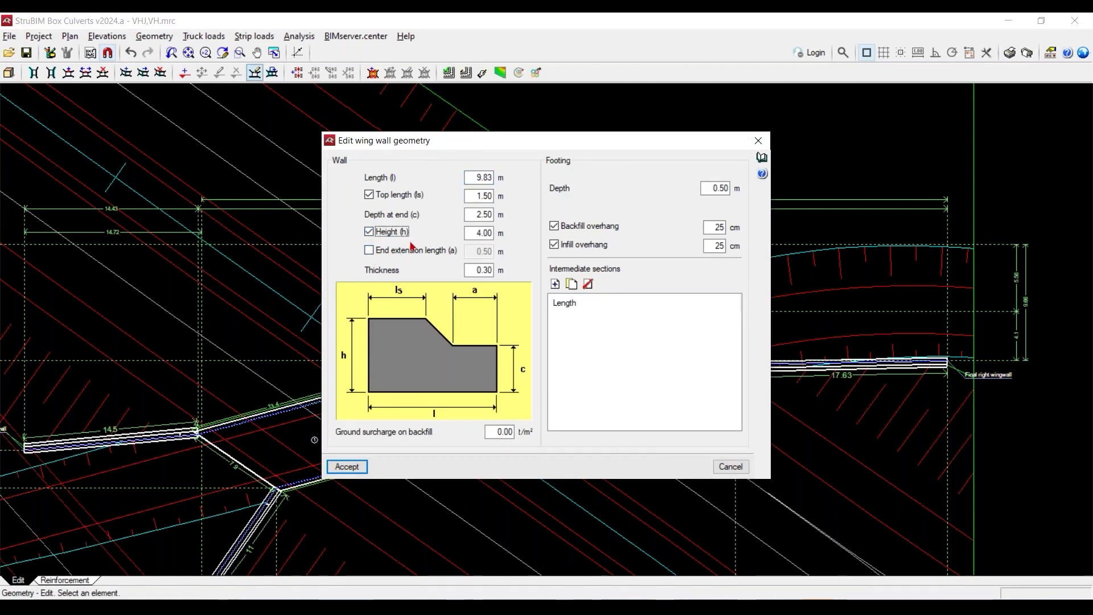
double_click(469, 234)
type("6")
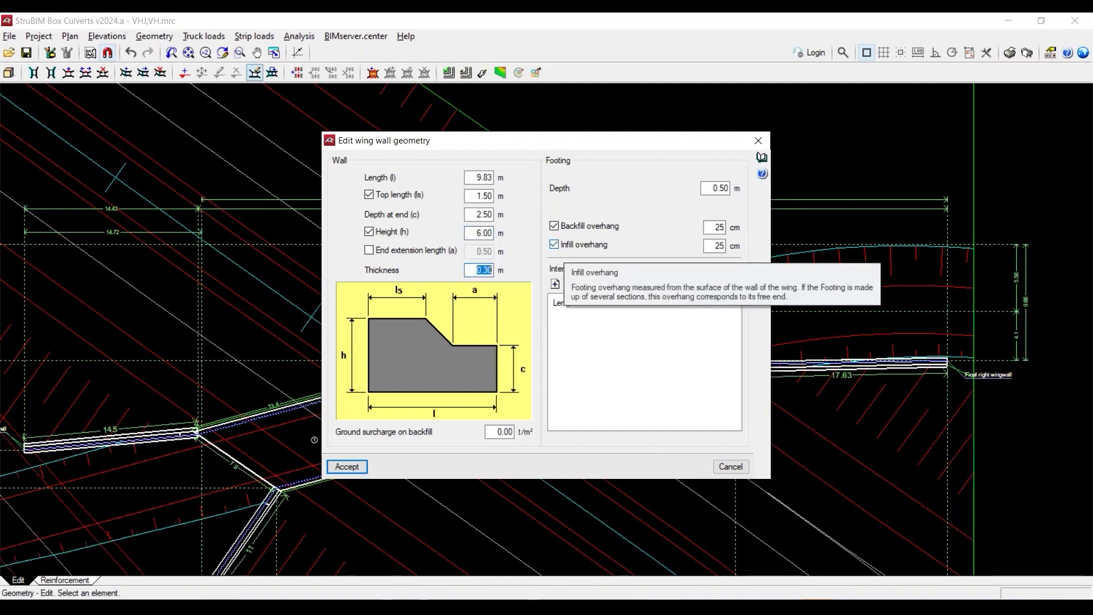
left_click(423, 251)
double_click(468, 250)
type("6")
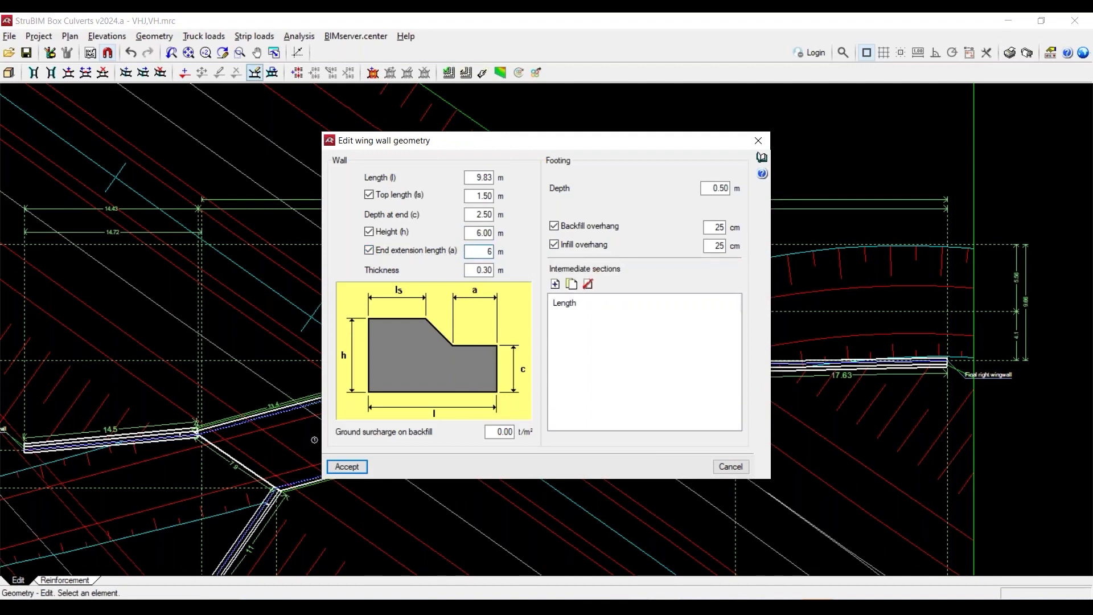
left_click(351, 466)
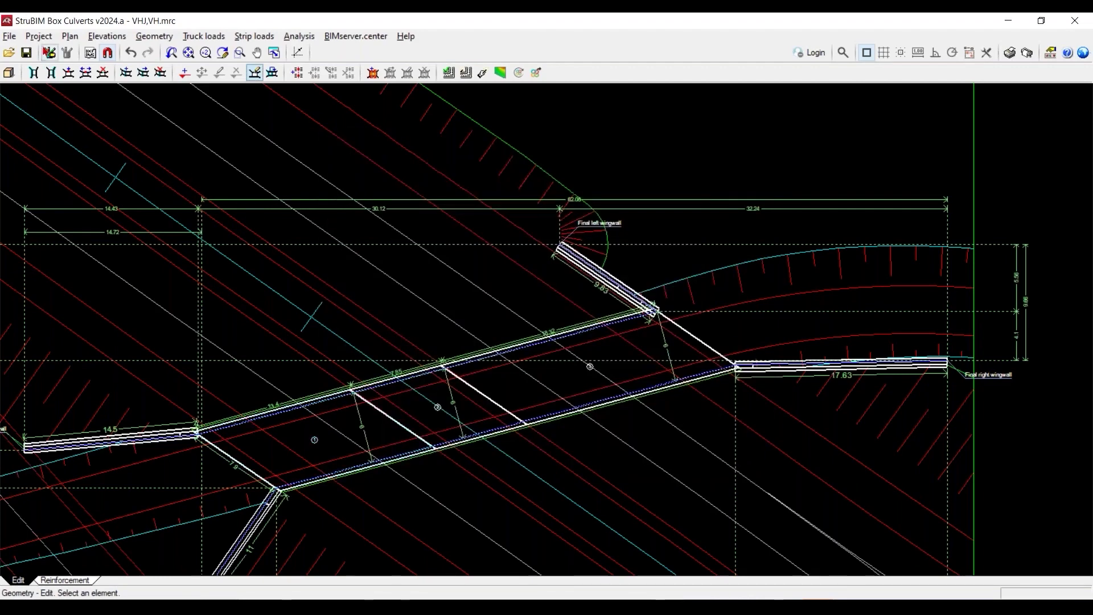
left_click(39, 36)
left_click(77, 144)
middle_click_drag(583, 308, 325, 265)
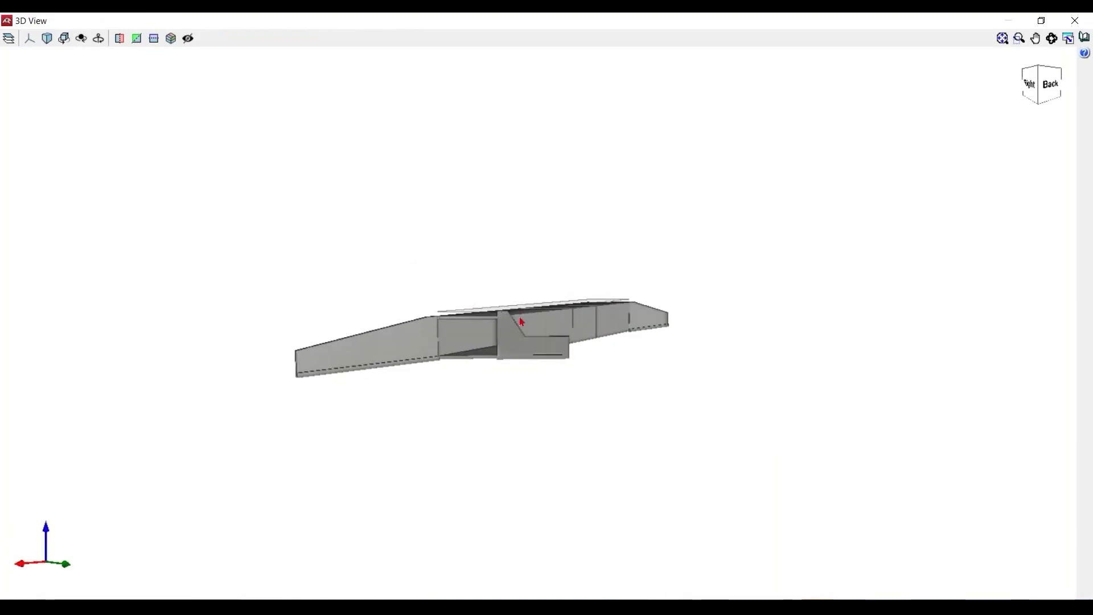
scroll(520, 321, "up", 2)
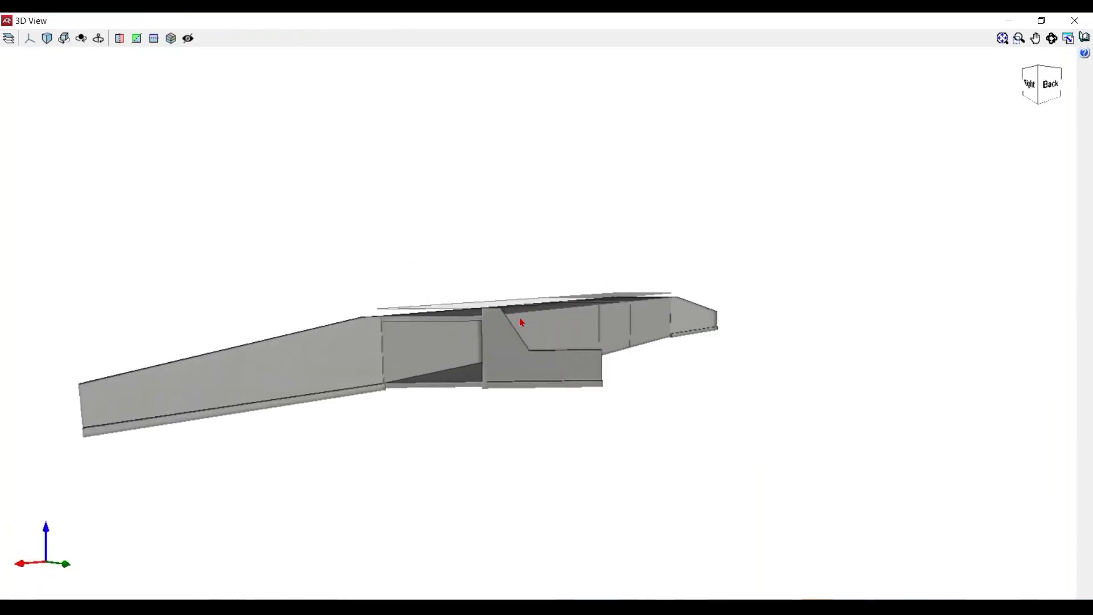
left_click(1075, 22)
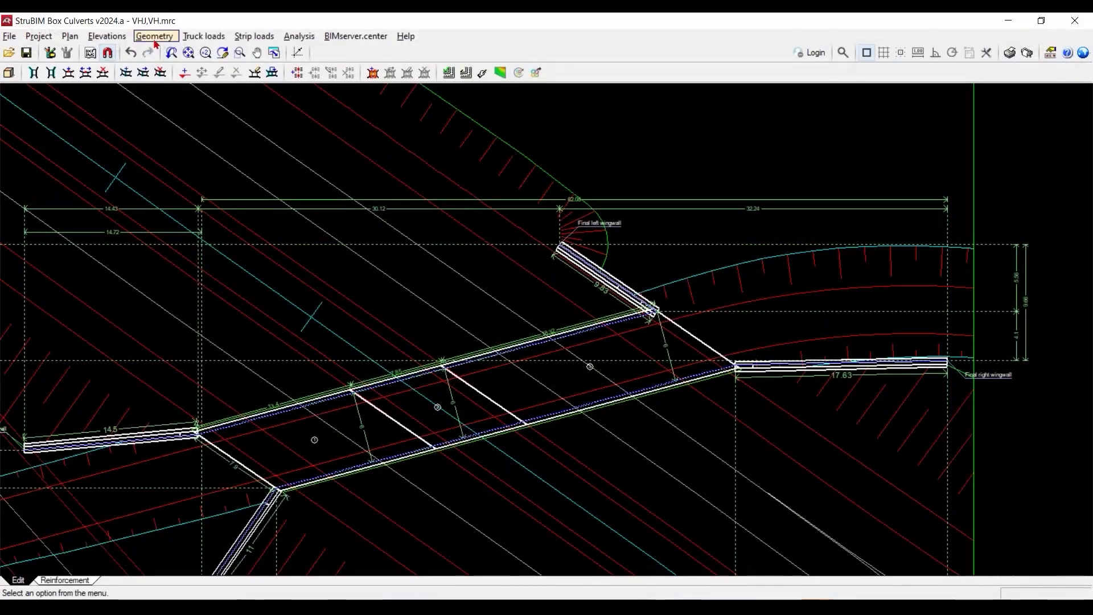
Lower the final left wingwall's height and end extension length from 6.00 to 5.00 m.
left_click(154, 40)
left_click(172, 55)
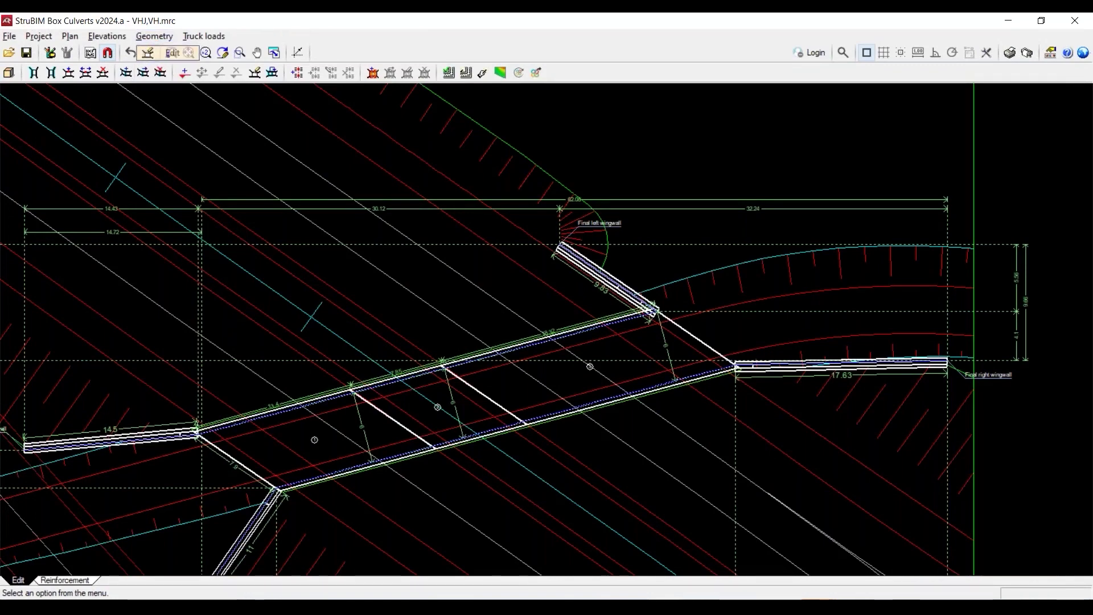
left_click(601, 278)
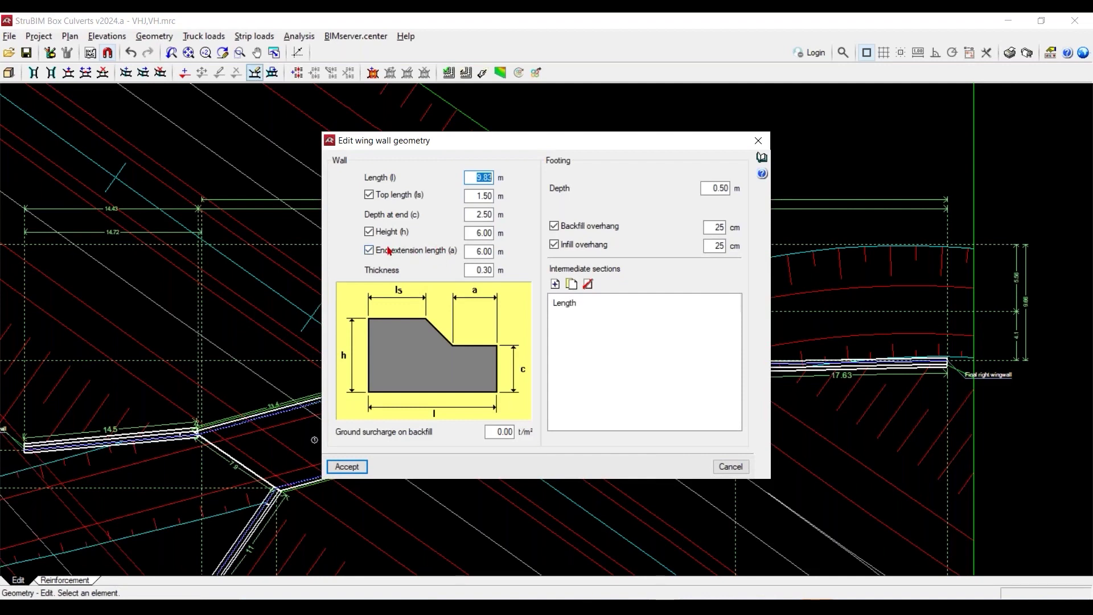
left_click(471, 252)
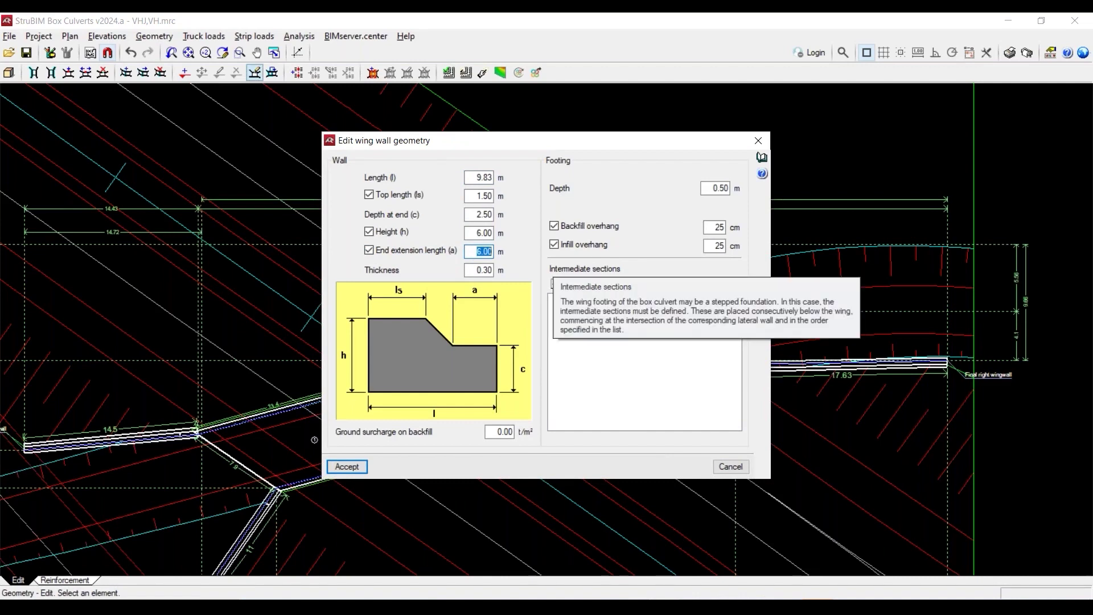
type("5")
key("shift+Tab")
key("shift+Tab")
type("5")
key("Tab")
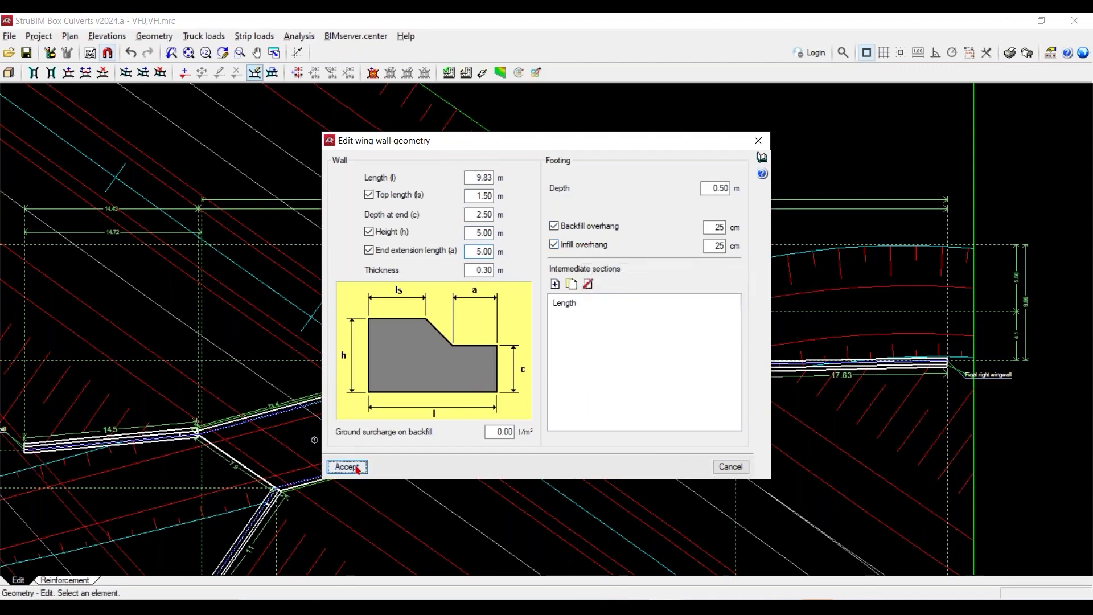
Accept the 5.00 m wingwall dimensions and inspect the revised wingwall in the 3D view.
left_click(347, 467)
left_click(7, 74)
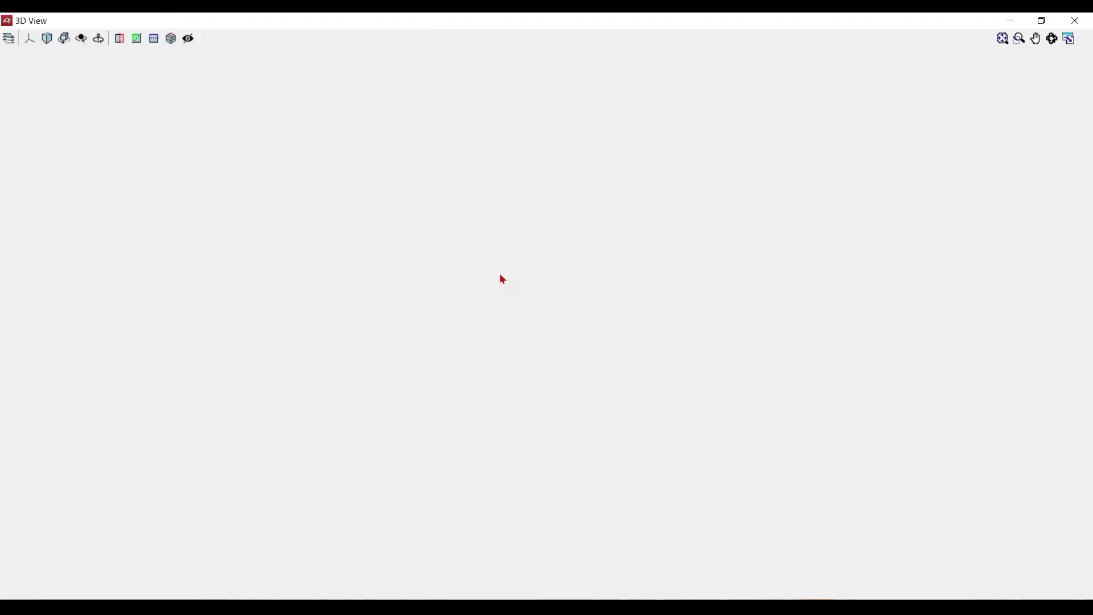
mouse_move(512, 278)
middle_mouse_down()
mouse_move(331, 239)
mouse_move(373, 285)
middle_mouse_up()
scroll(598, 325, "up", 3)
scroll(600, 348, "up", 3)
middle_click_drag(583, 300, 590, 325)
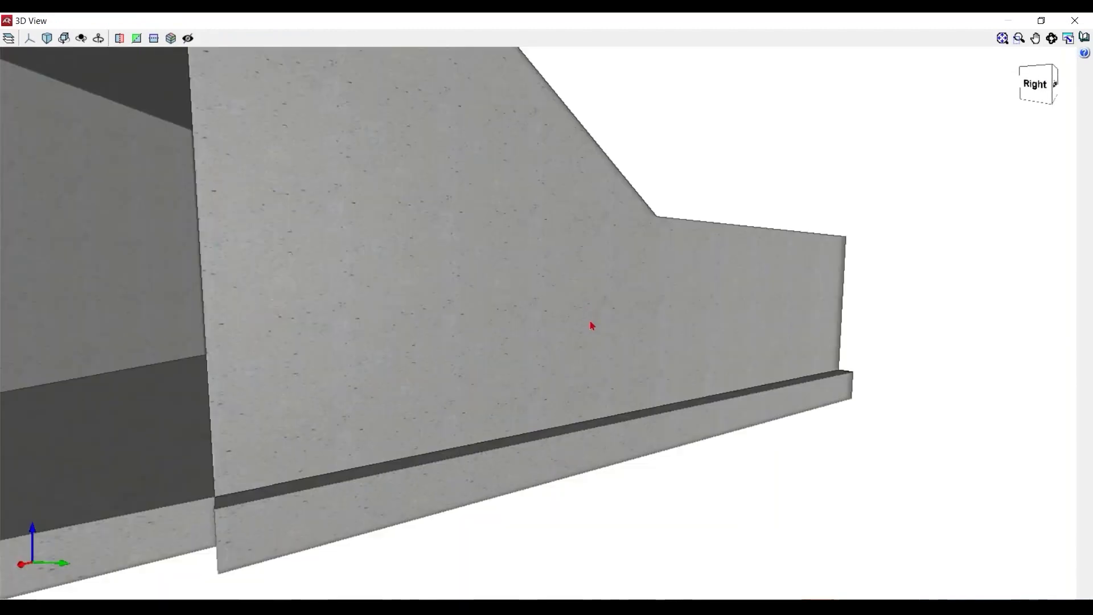
scroll(591, 325, "down", 1)
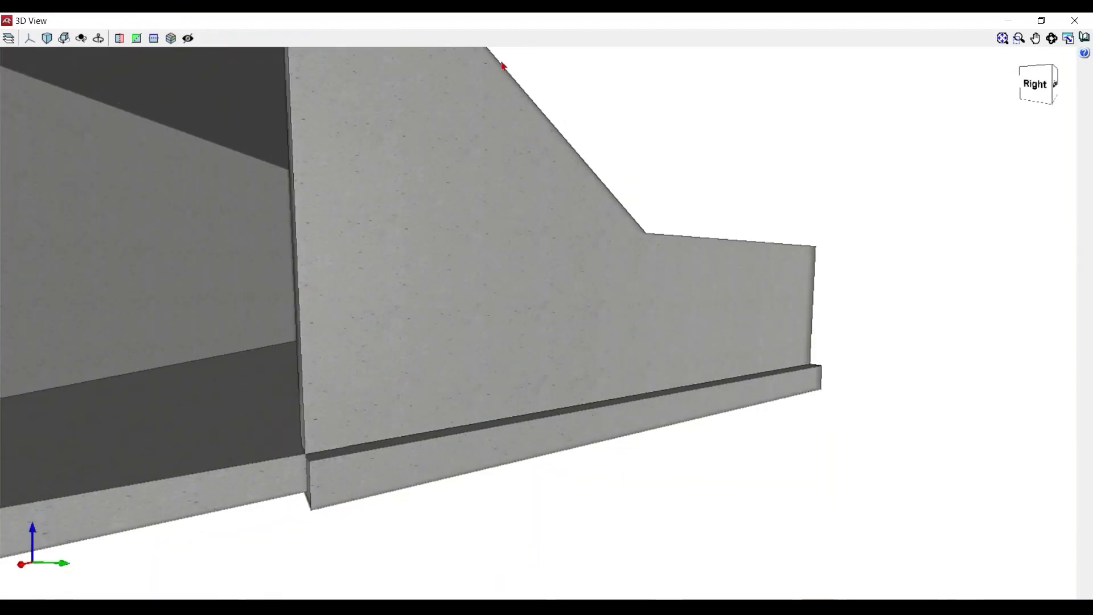
left_click(1074, 21)
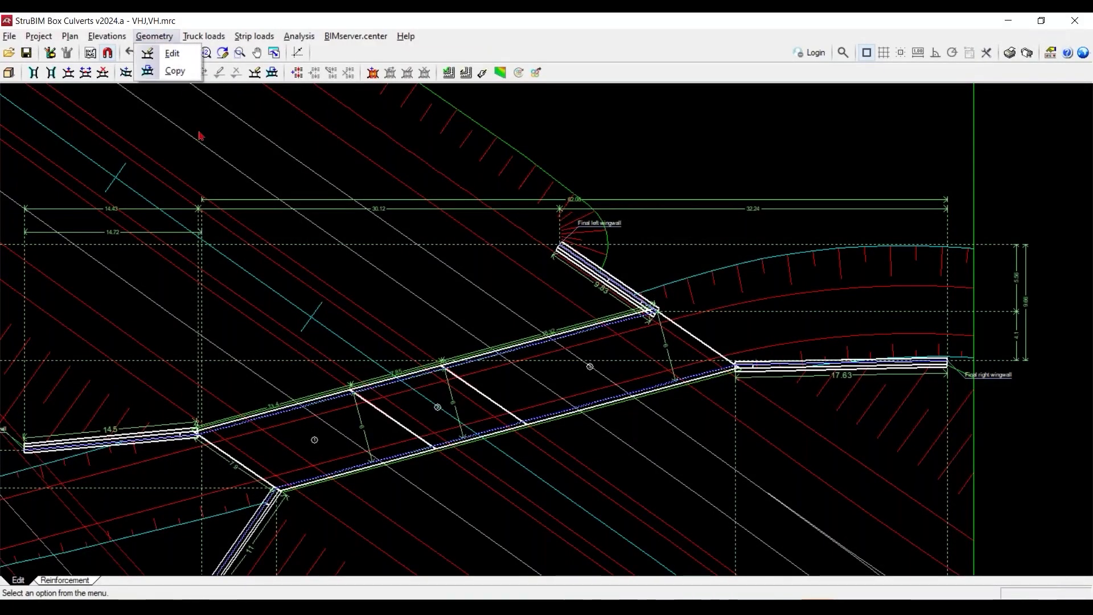
Set the final left wingwall's depth at end to 5.00 m and accept the change.
left_click(148, 53)
left_click(598, 273)
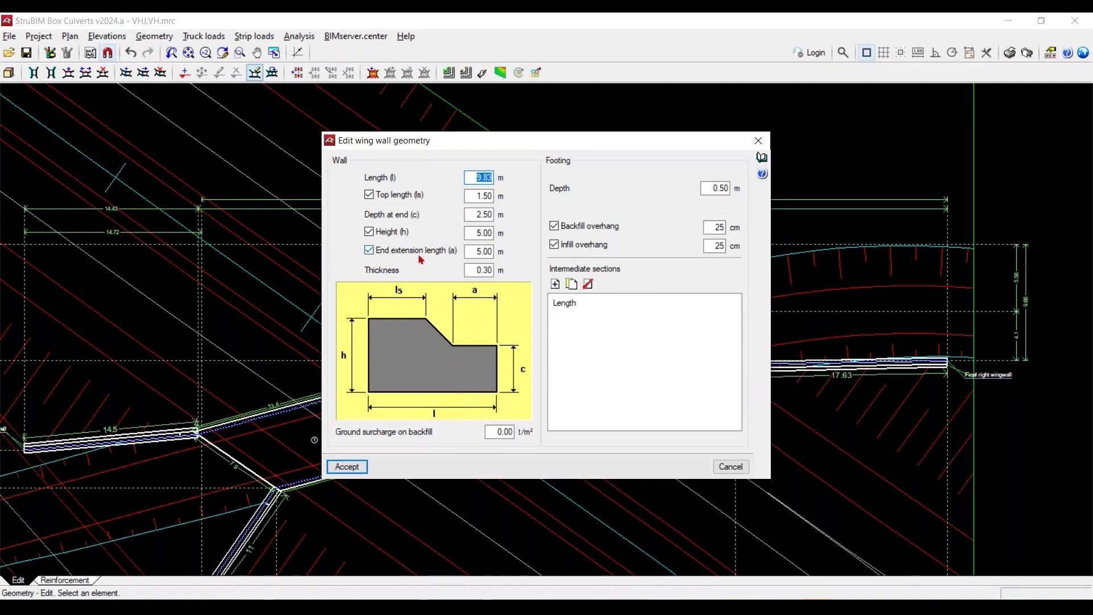
double_click(472, 213)
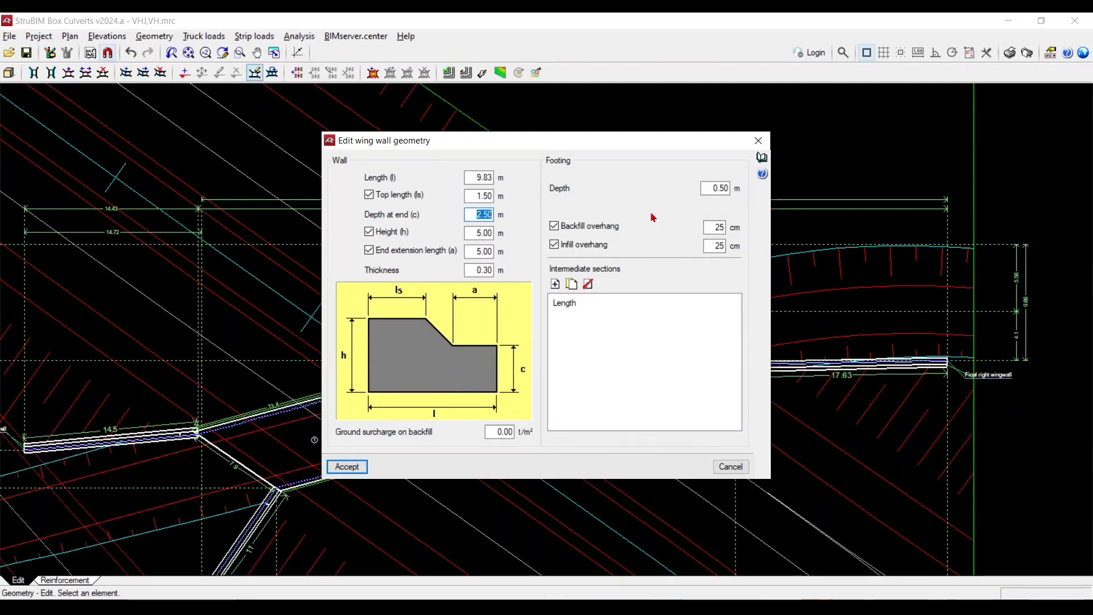
type("5")
key("Tab")
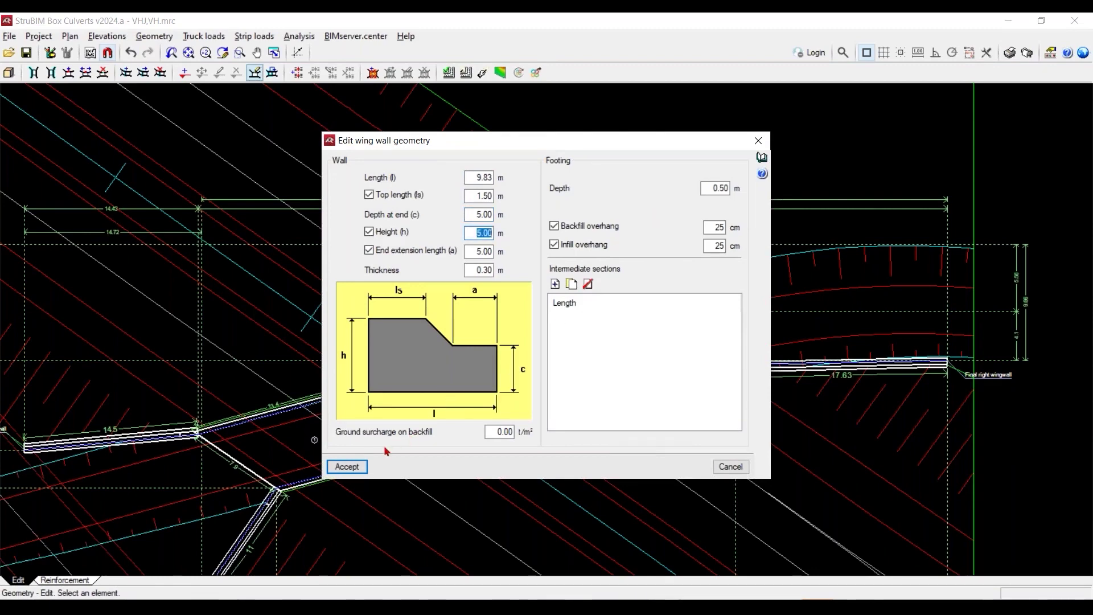
left_click(349, 466)
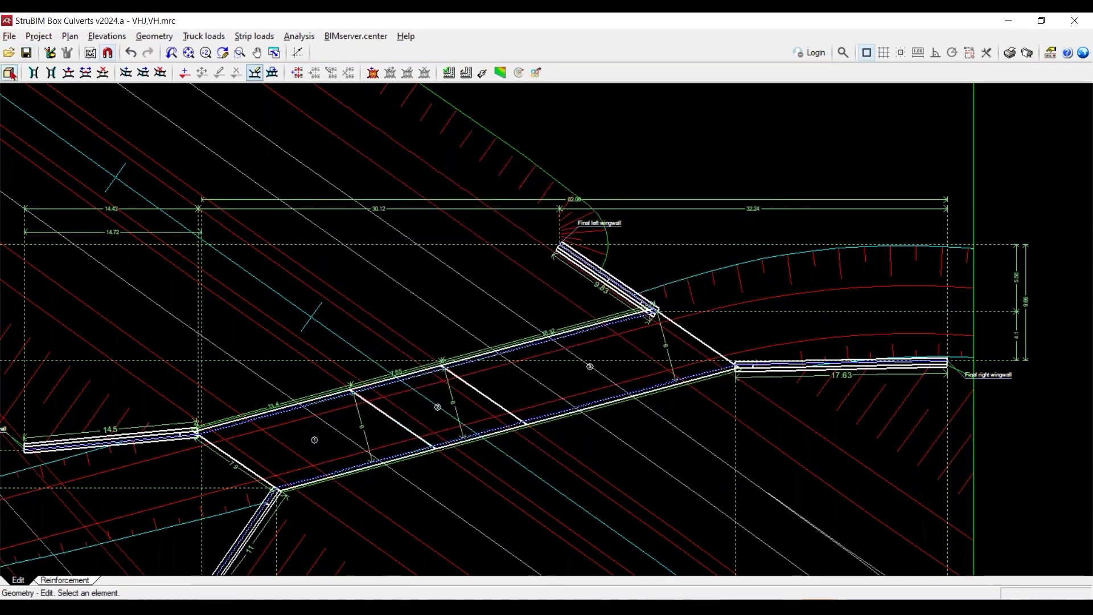
Check the 3D model, then set the final left wingwall's depth at end and height to 5.40 m.
left_click(9, 73)
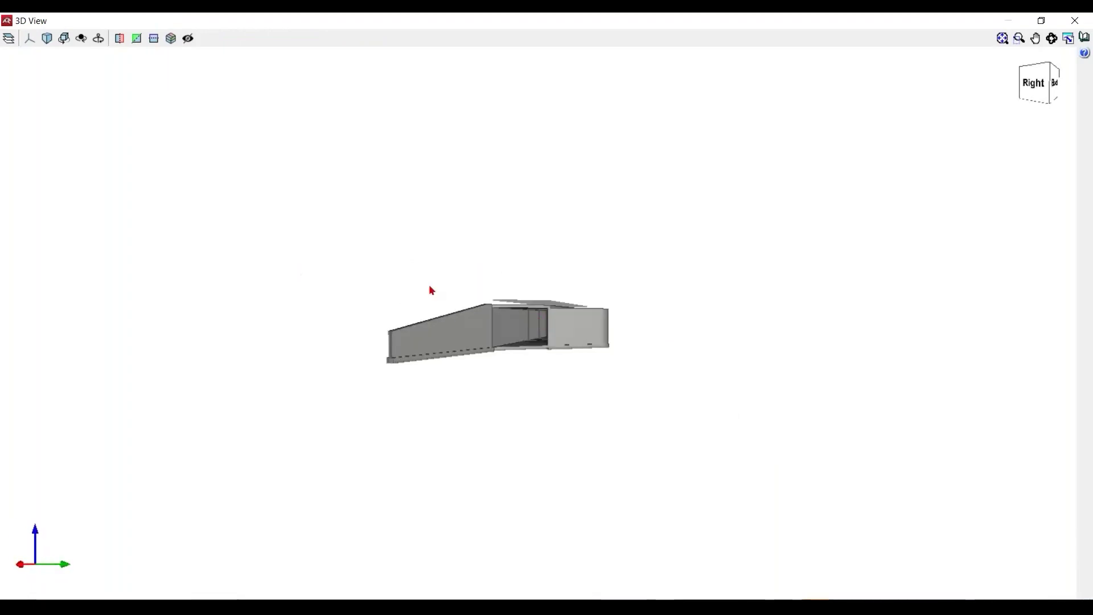
scroll(564, 337, "up", 2)
scroll(578, 339, "up", 2)
scroll(577, 342, "up", 2)
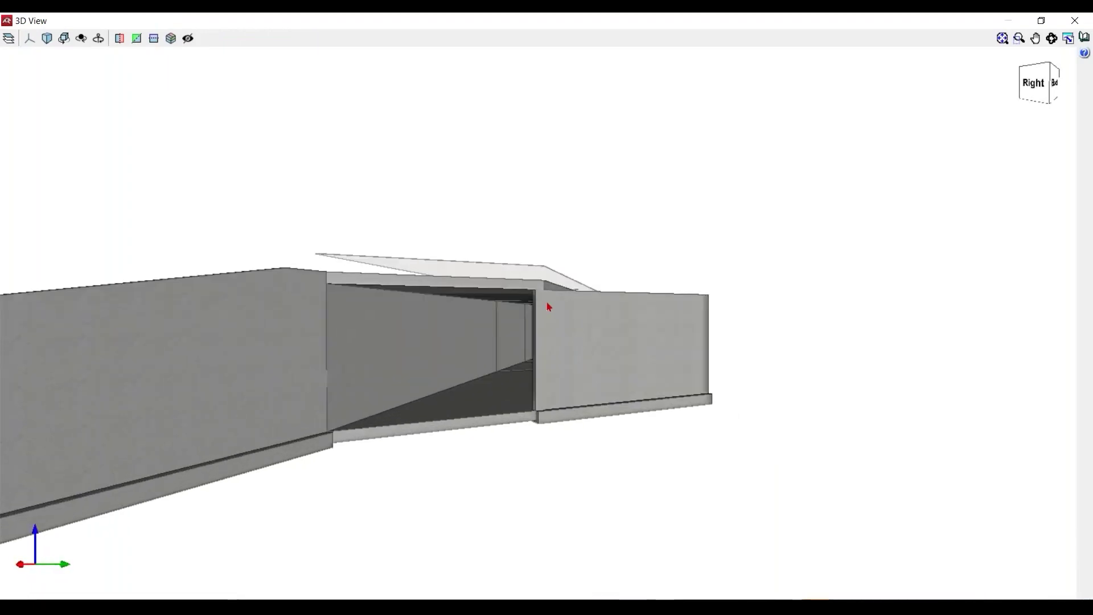
scroll(548, 307, "up", 2)
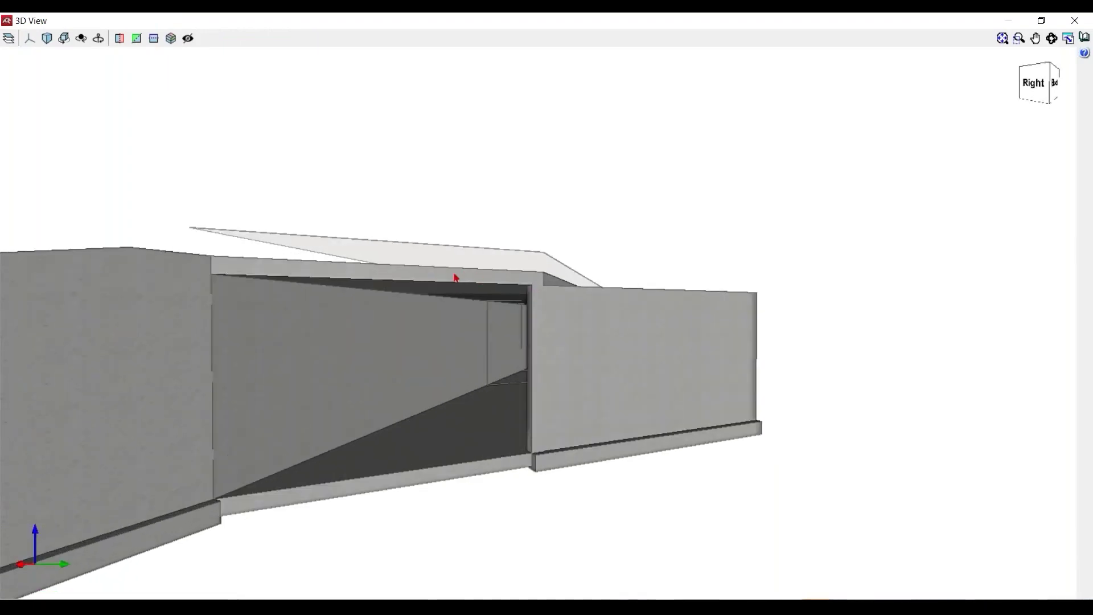
scroll(454, 280, "up", 2)
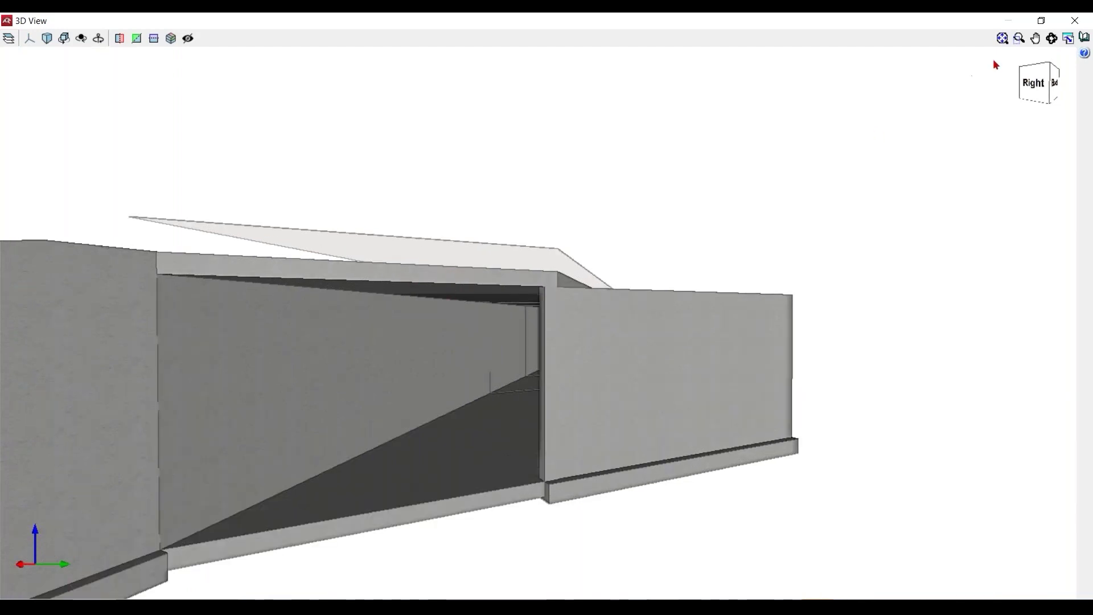
left_click(1074, 20)
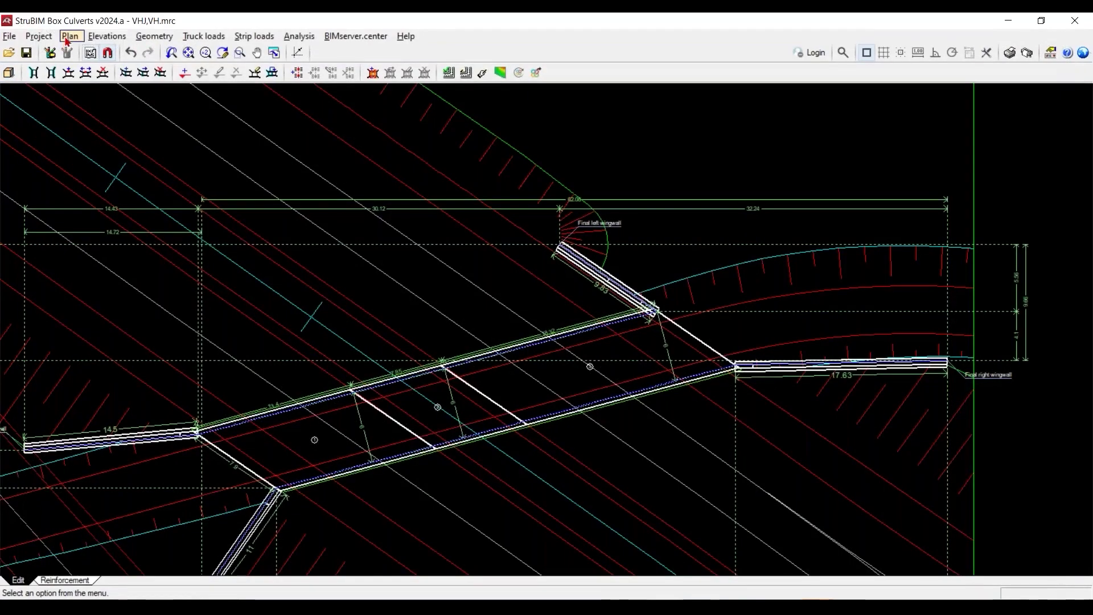
left_click(154, 36)
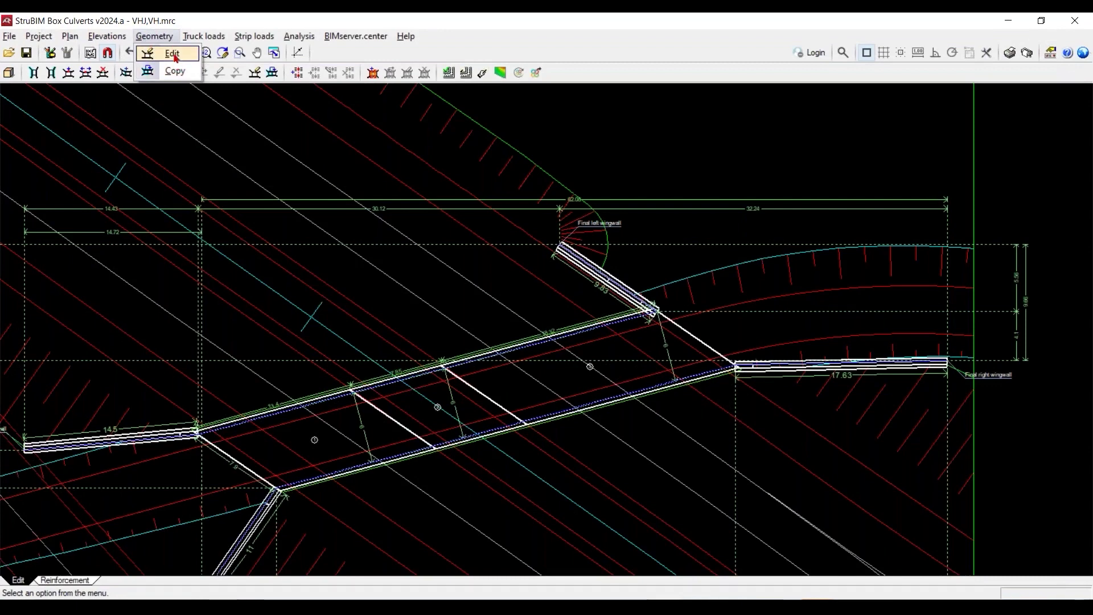
left_click(172, 53)
left_click(581, 272)
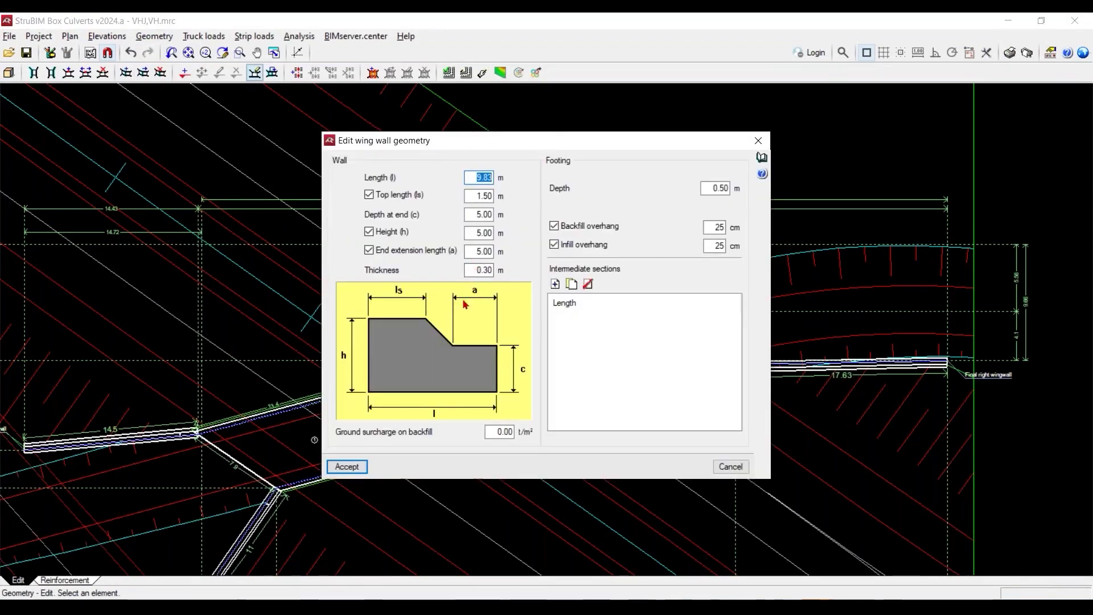
left_click(474, 212)
type("5.4")
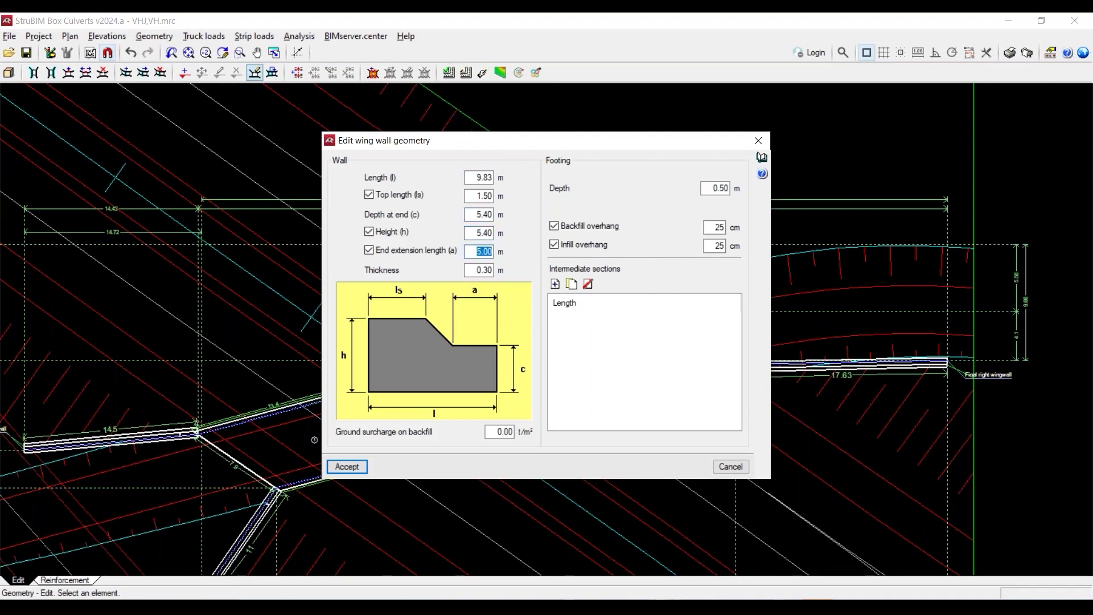
left_click(358, 466)
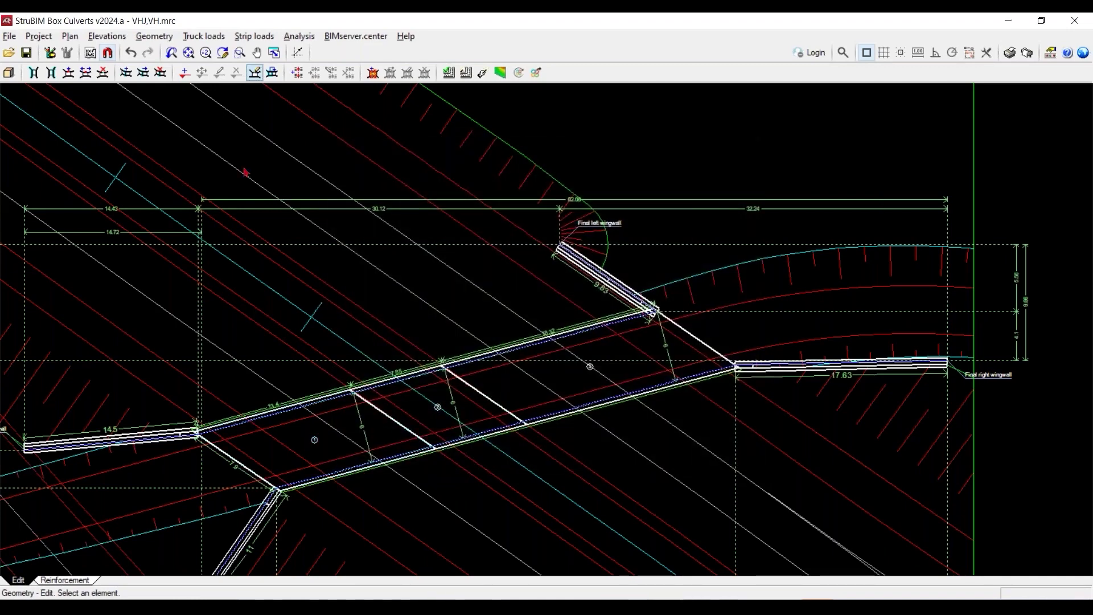
left_click(9, 73)
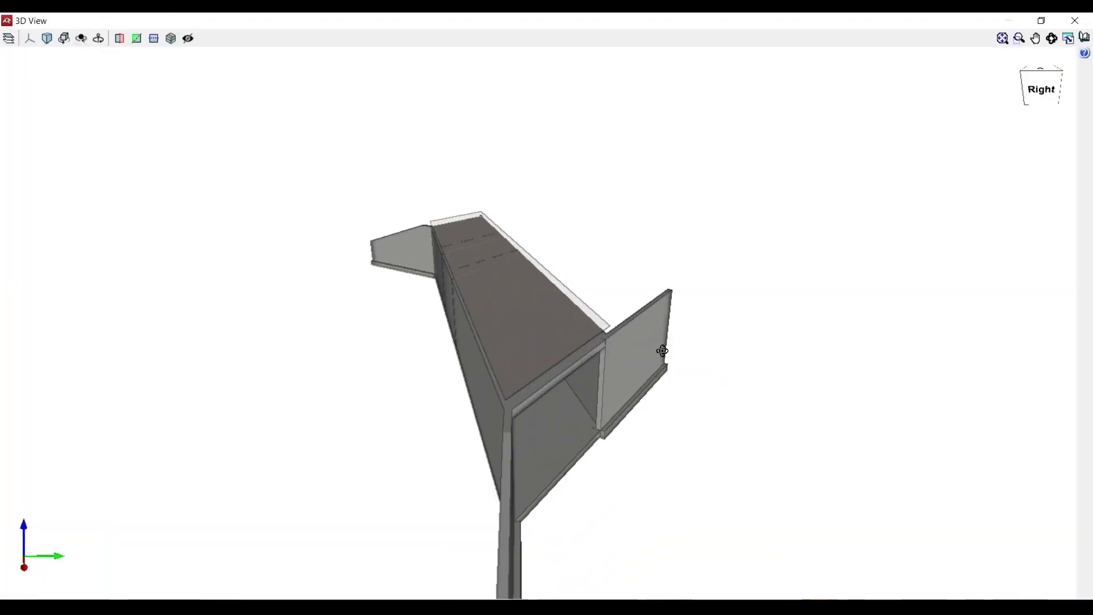
middle_click_drag(657, 325, 628, 325)
scroll(629, 326, "up", 2)
scroll(598, 313, "up", 2)
scroll(599, 325, "up", 3)
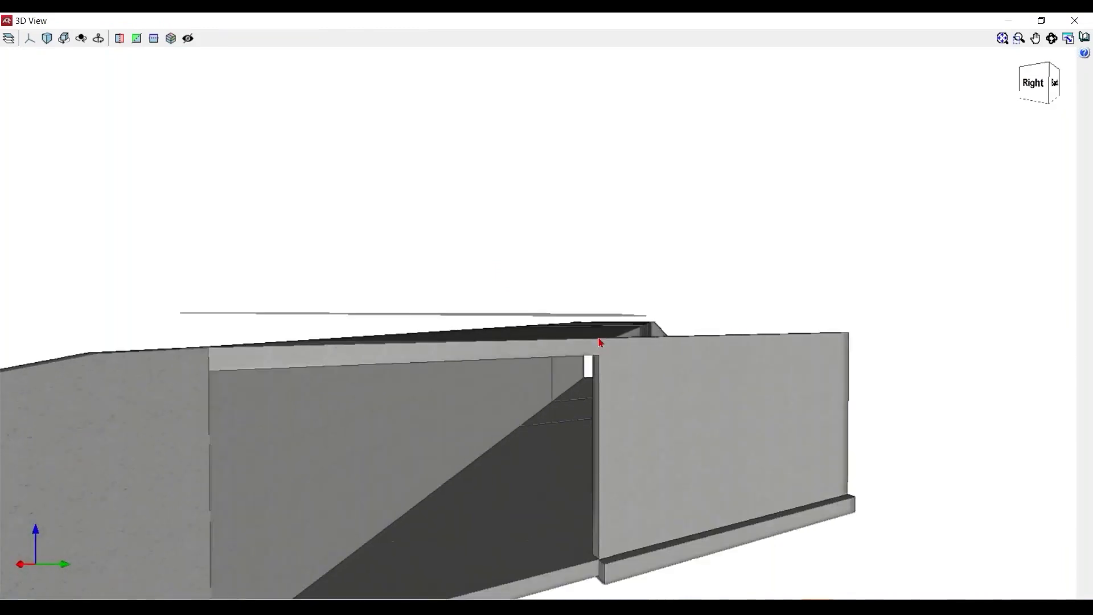
scroll(600, 342, "up", 1)
scroll(601, 342, "down", 3)
left_click(1074, 20)
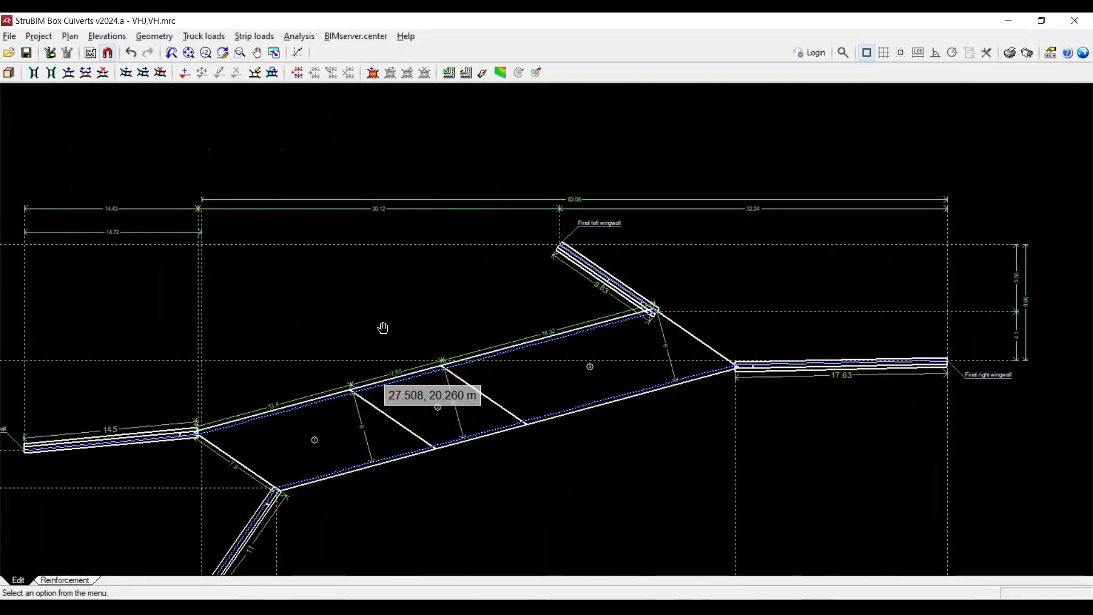
middle_click_drag(385, 325, 449, 251)
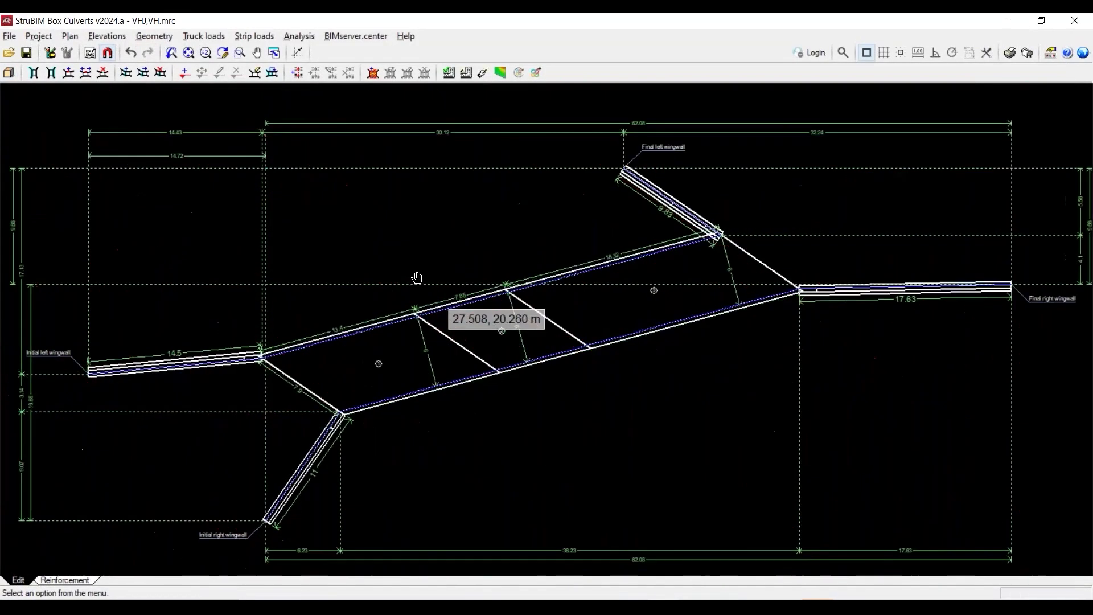
Add a truck load path across the culvert with the six-axle 150kN special vehicle.
left_click(204, 36)
left_click(221, 53)
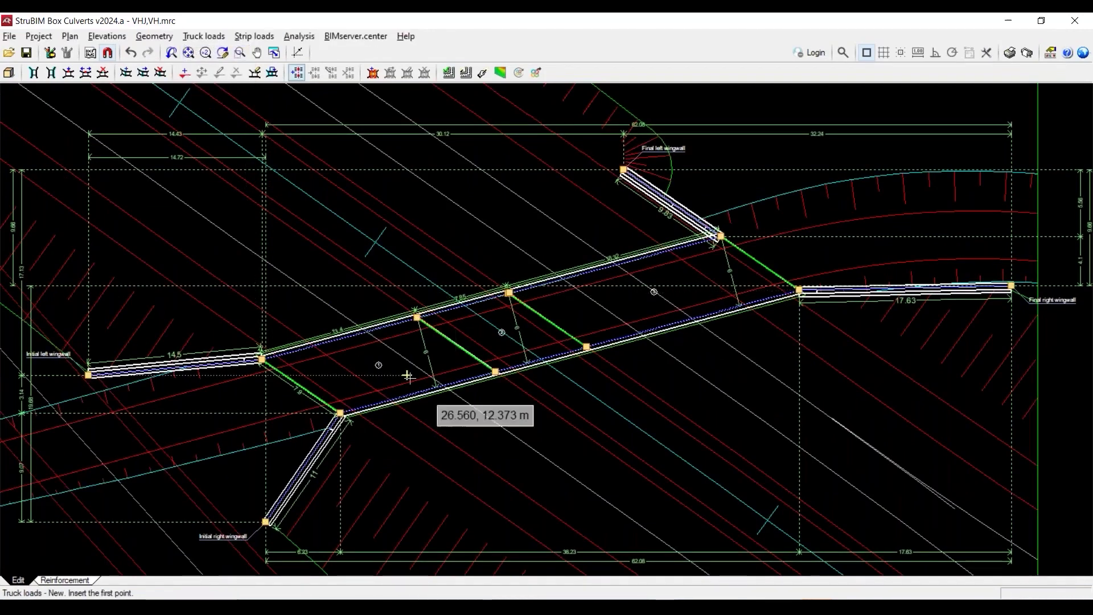
scroll(486, 397, "up", 1)
scroll(527, 408, "up", 1)
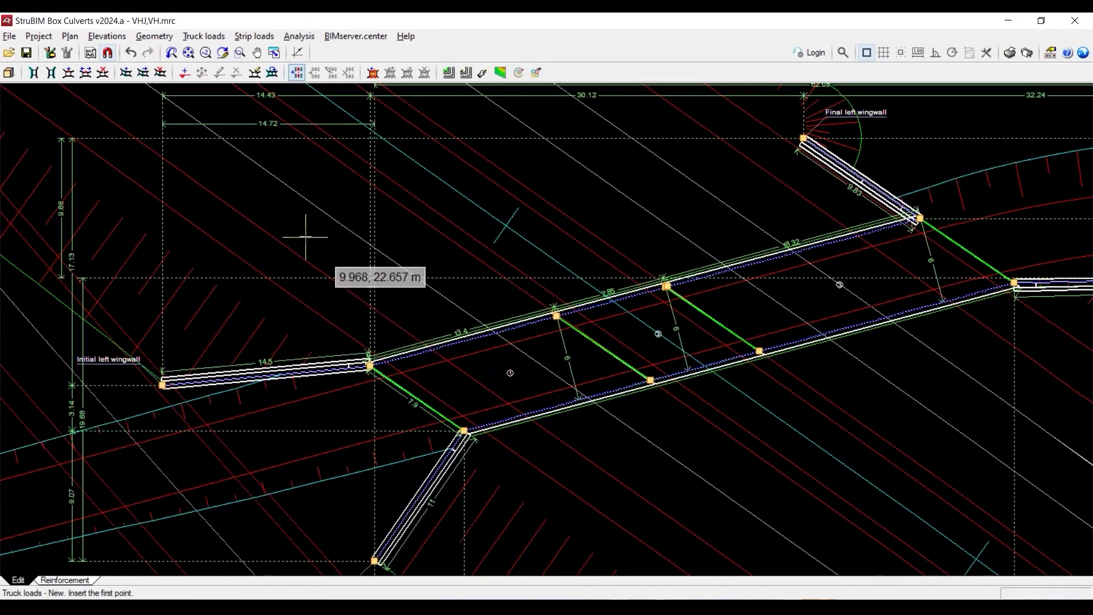
left_click(296, 220)
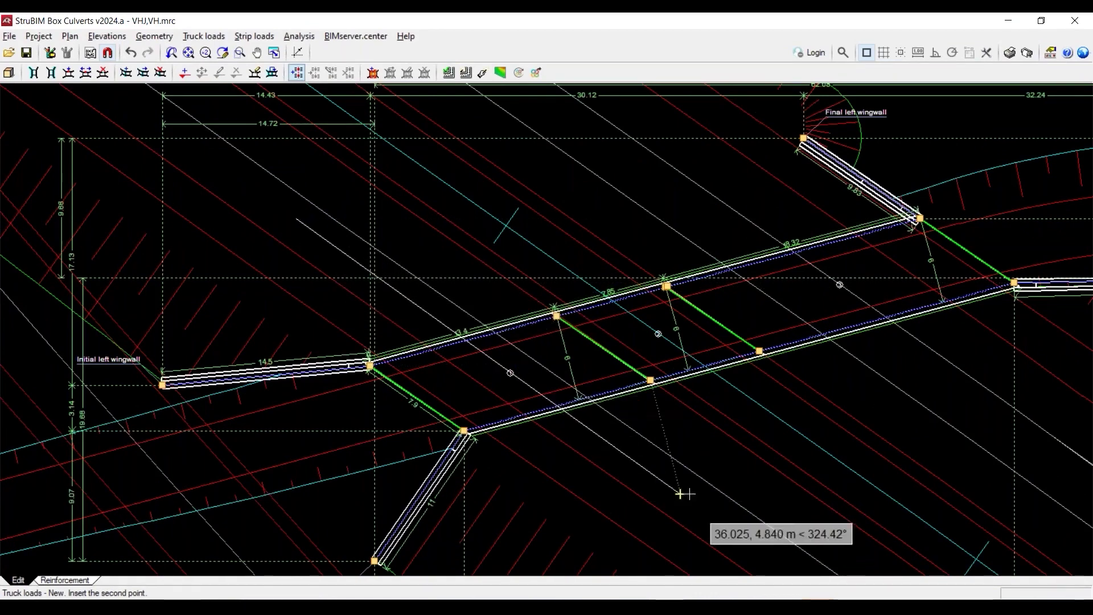
left_click(732, 529)
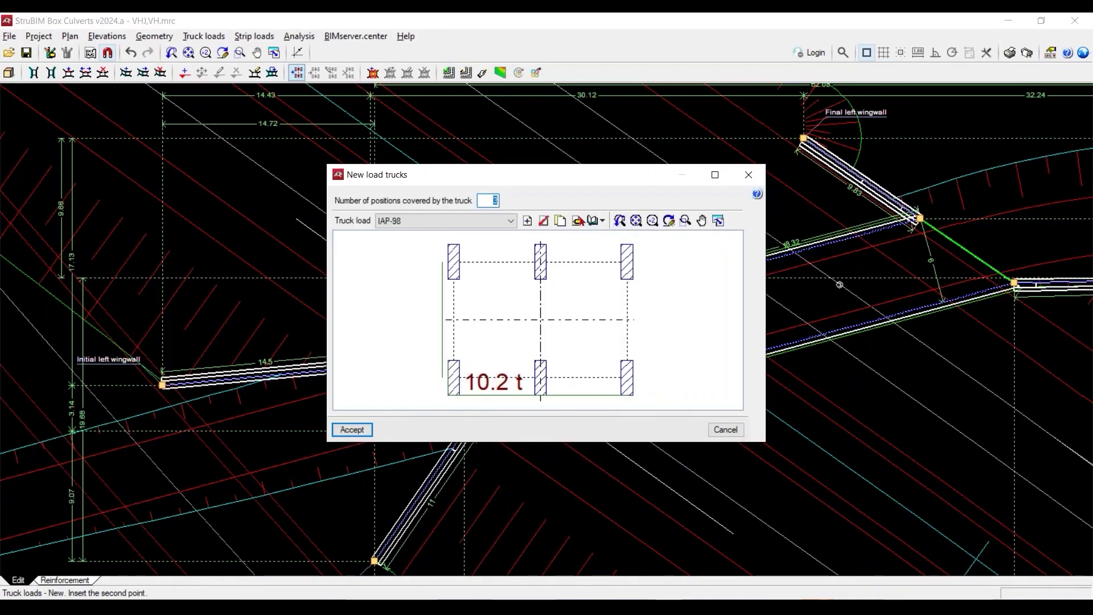
left_click(510, 220)
left_click(476, 456)
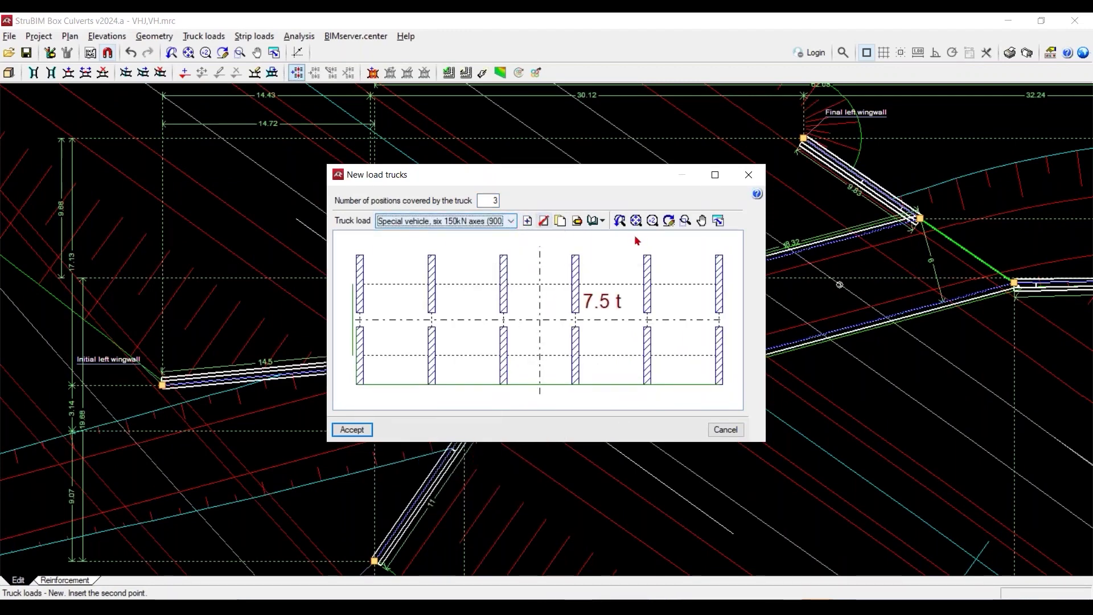
left_click(368, 425)
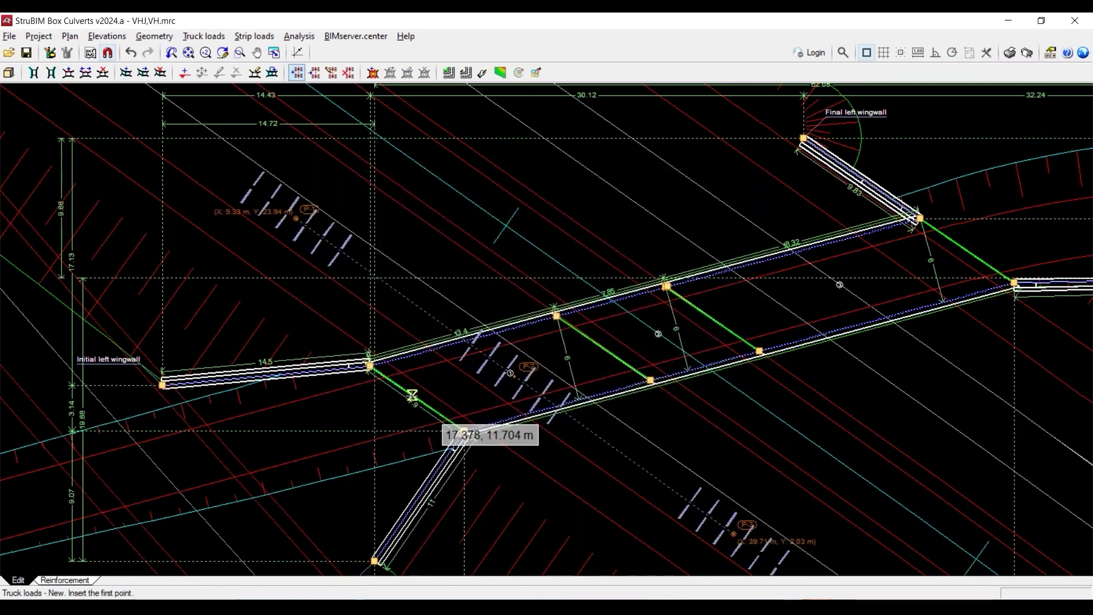
scroll(412, 395, "down", 1)
scroll(437, 375, "down", 1)
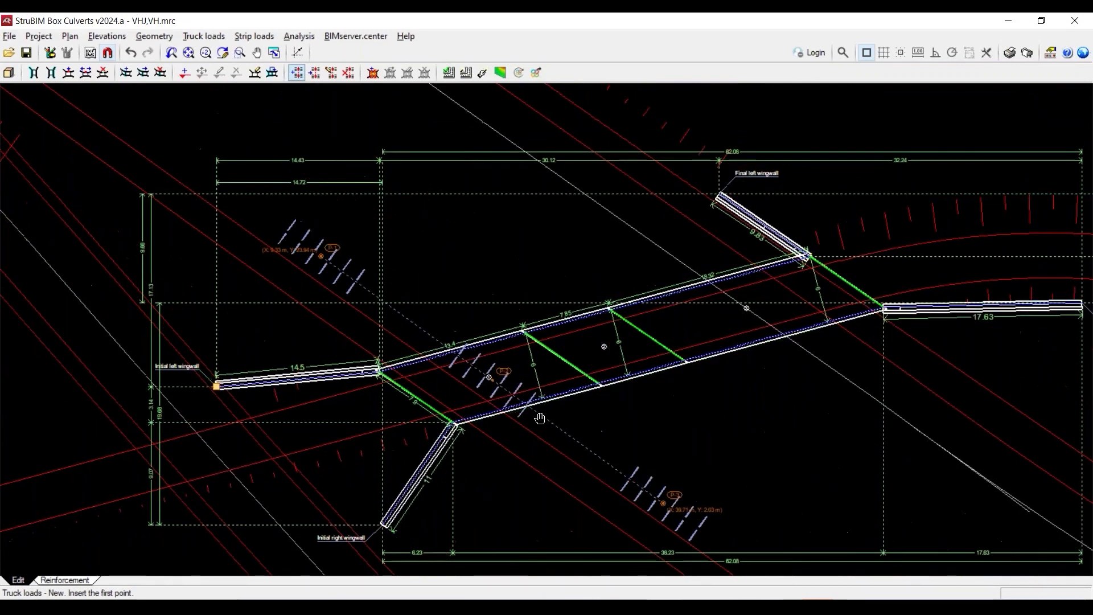
Add a second truck path with the ten-axle 240kN special vehicle.
middle_click_drag(540, 417, 472, 380)
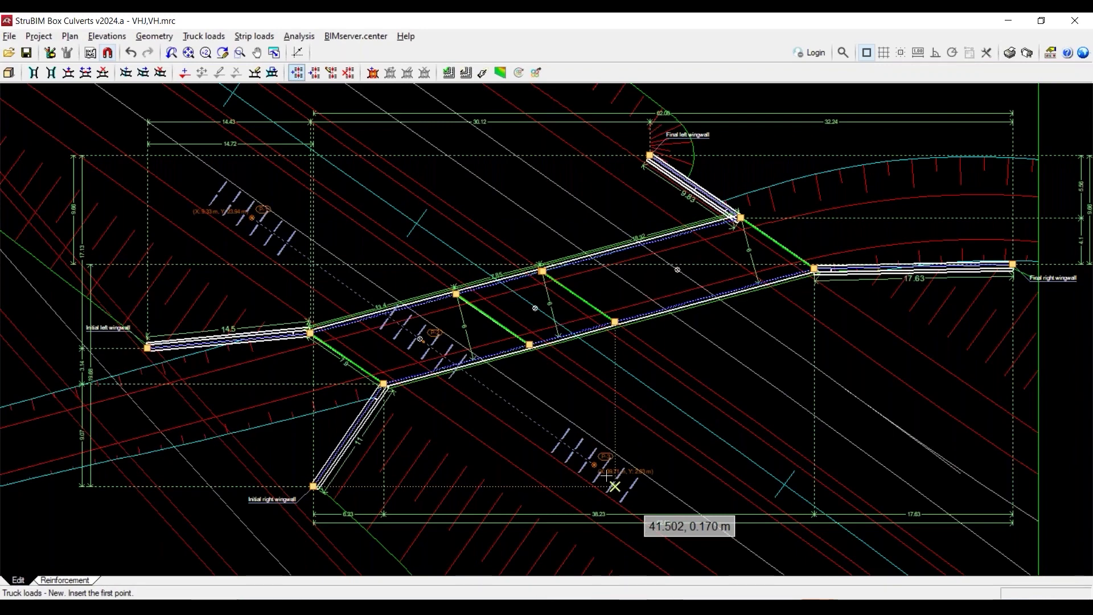
scroll(411, 293, "up", 2)
scroll(410, 293, "up", 1)
middle_click_drag(569, 297, 480, 394)
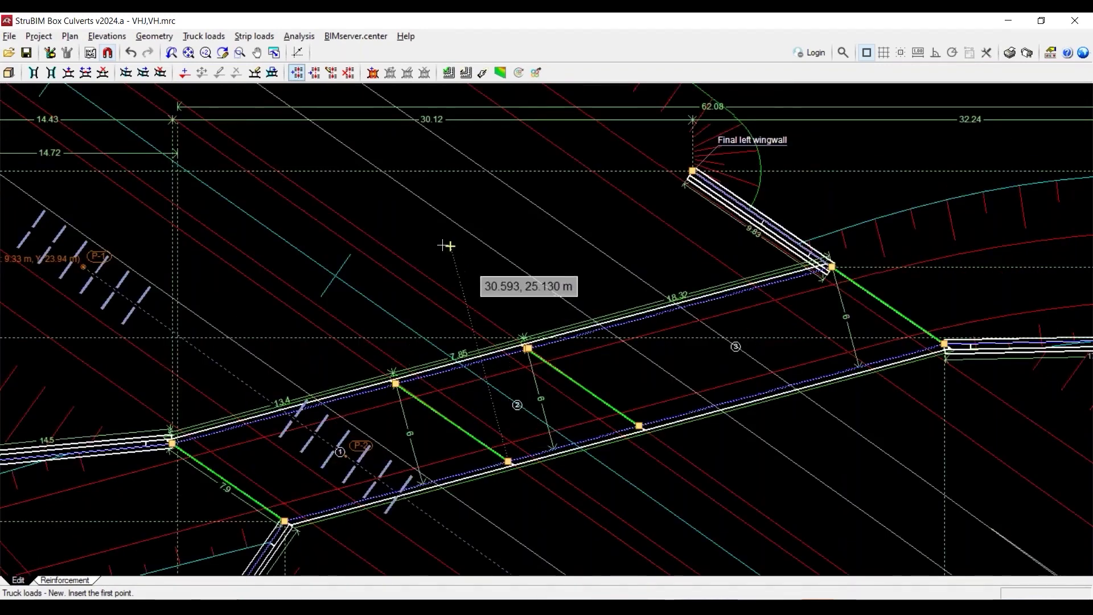
left_click(437, 242)
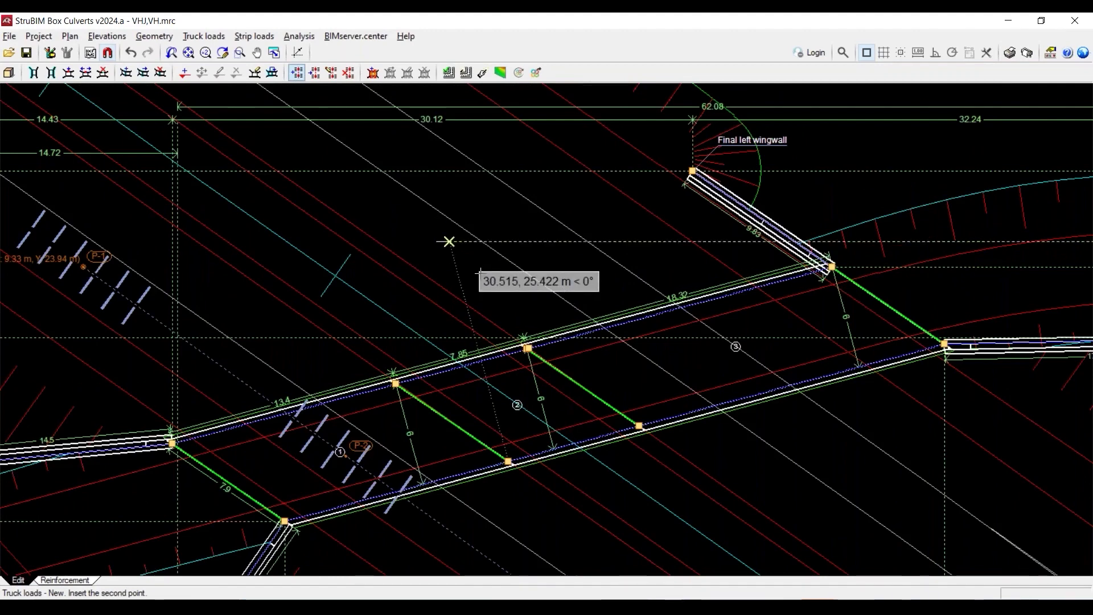
left_click(794, 505)
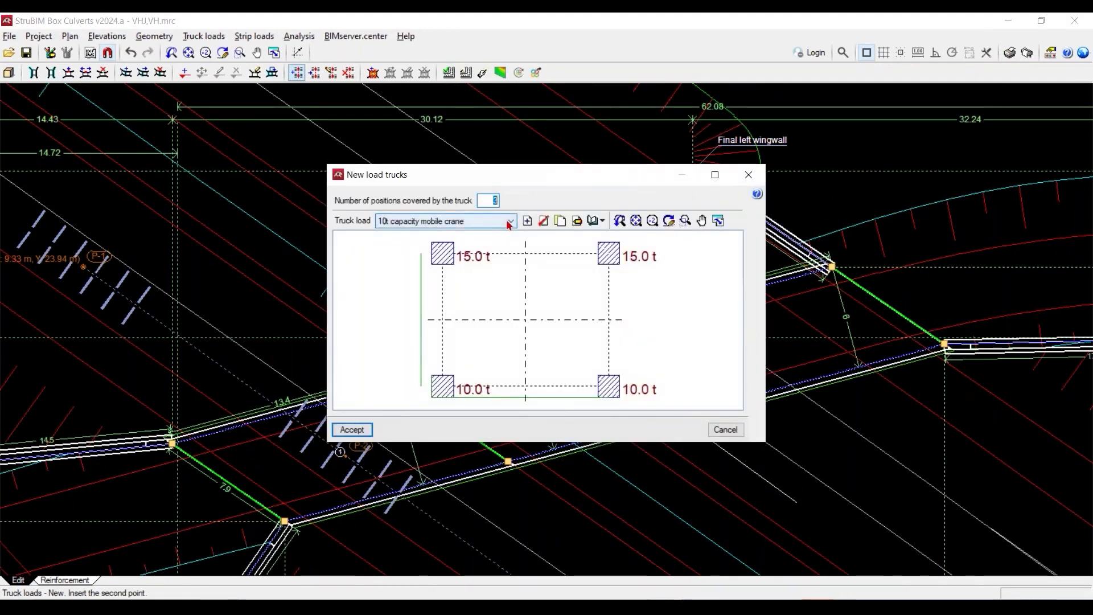
left_click(508, 224)
scroll(454, 401, "down", 2)
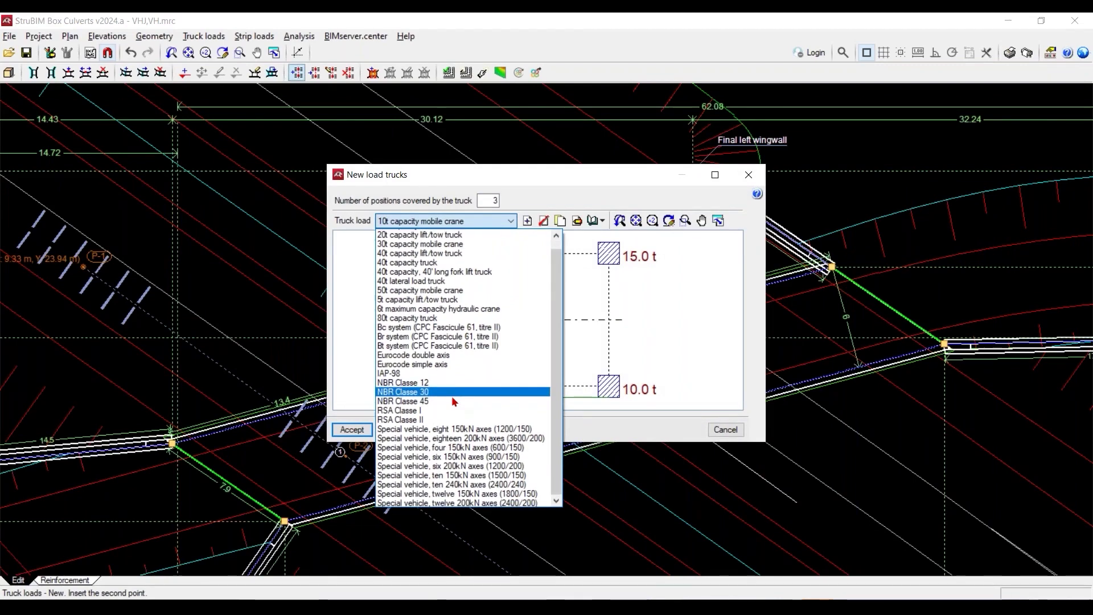
left_click(461, 484)
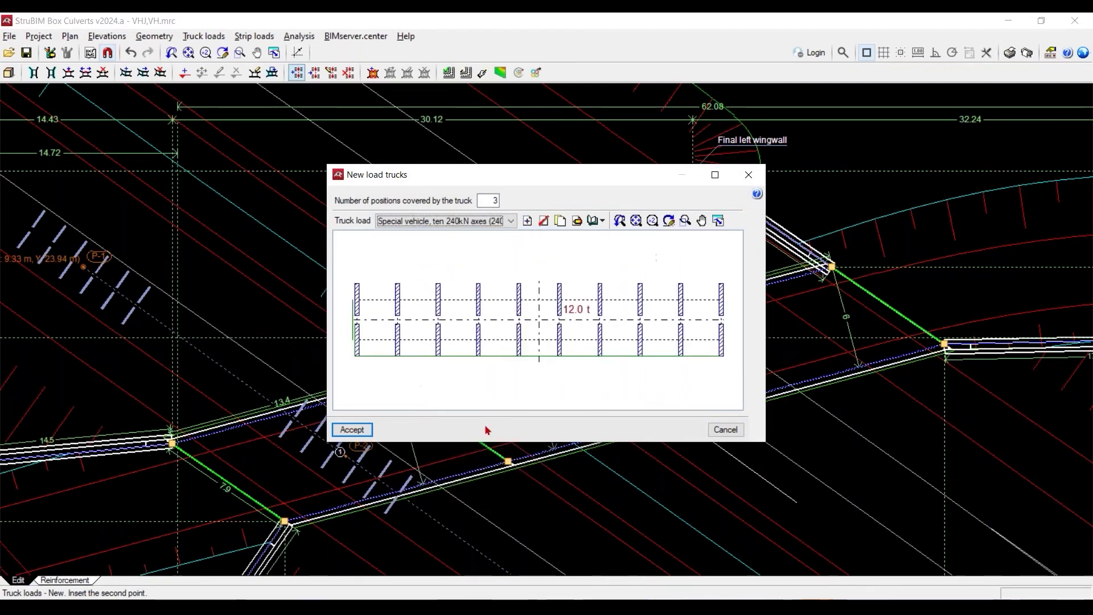
left_click(352, 428)
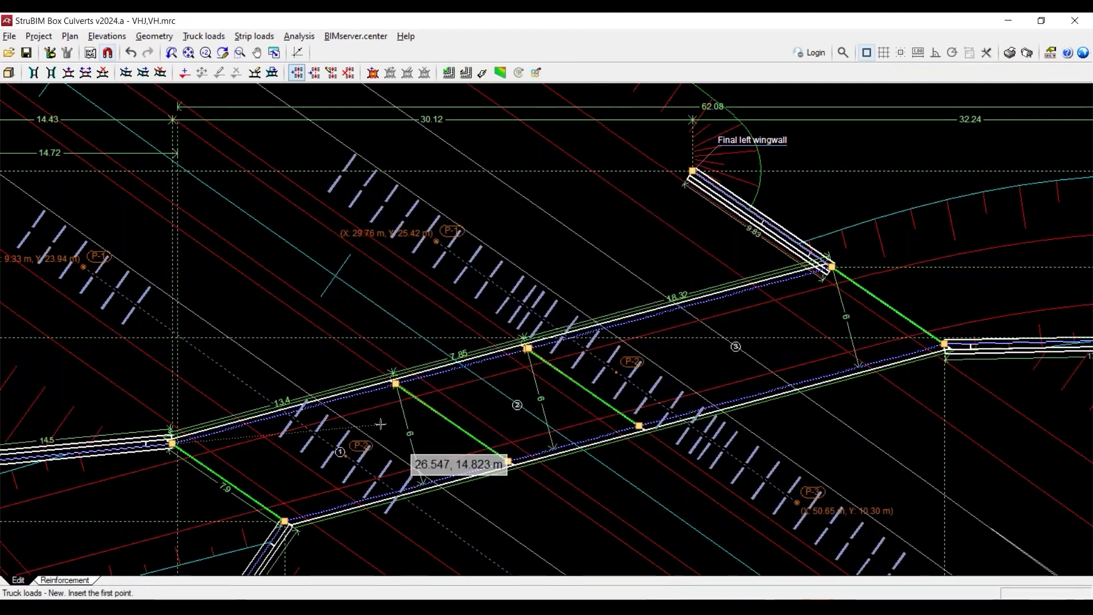
scroll(403, 395, "down", 1)
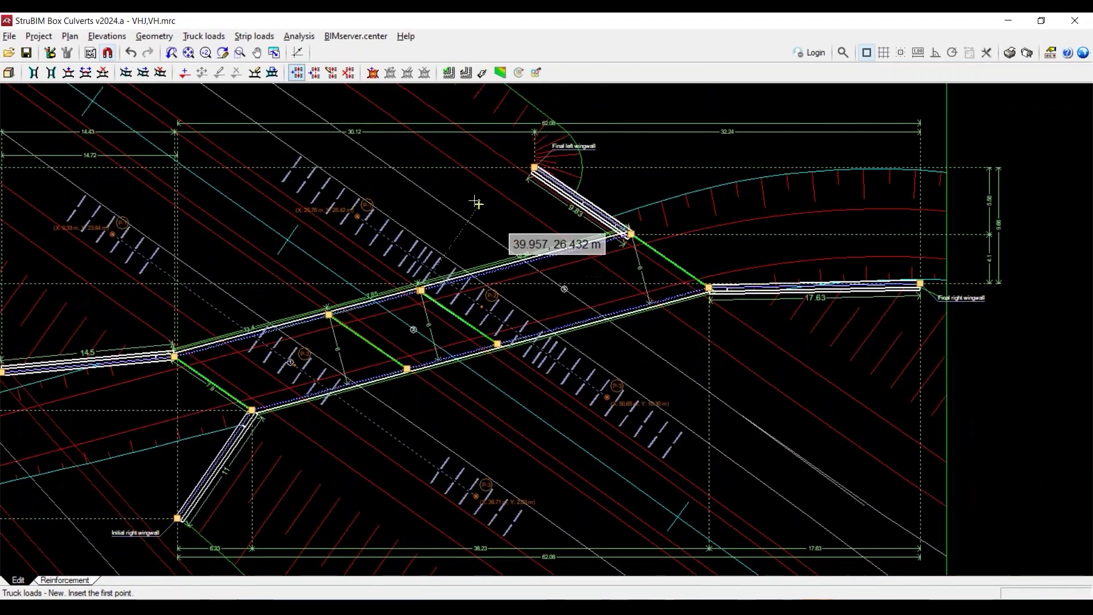
Add a third truck path with the 10 t mobile crane.
left_click(478, 202)
left_click(721, 384)
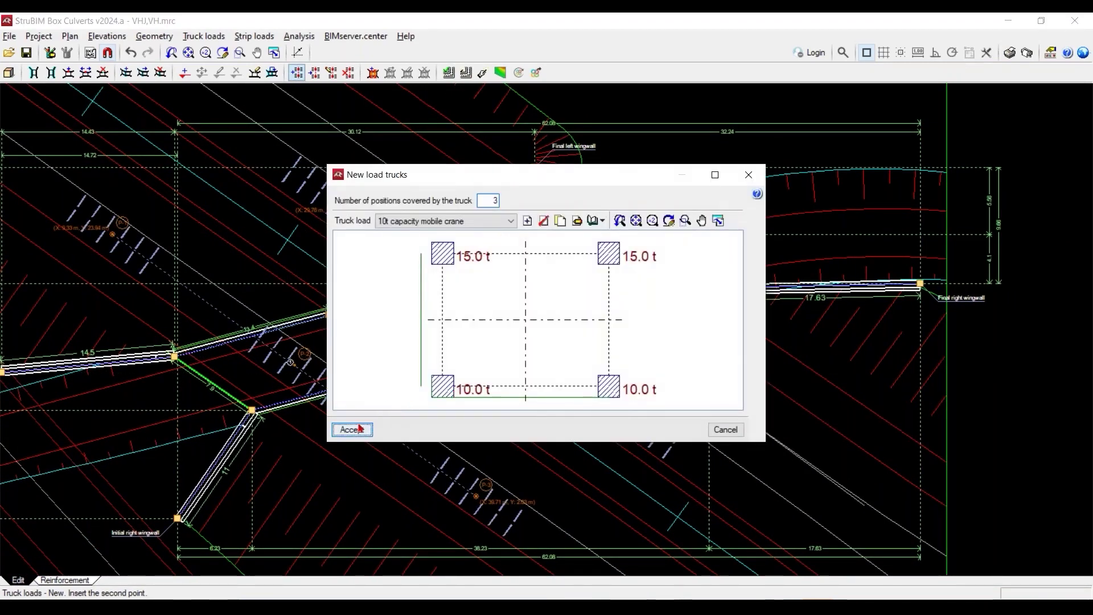
left_click(355, 430)
scroll(406, 409, "down", 1)
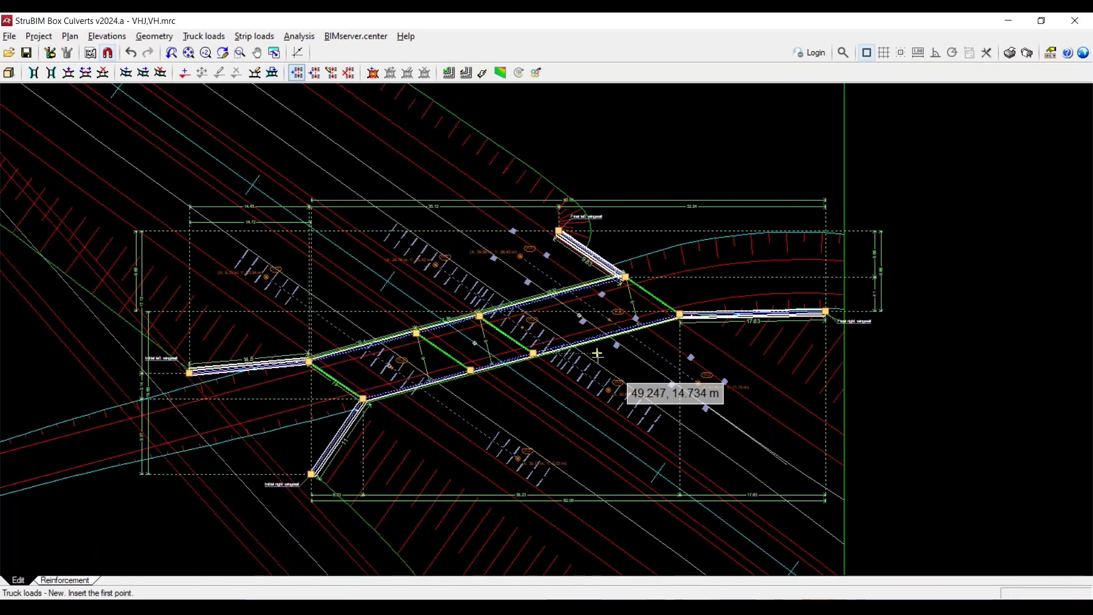
scroll(597, 354, "down", 1)
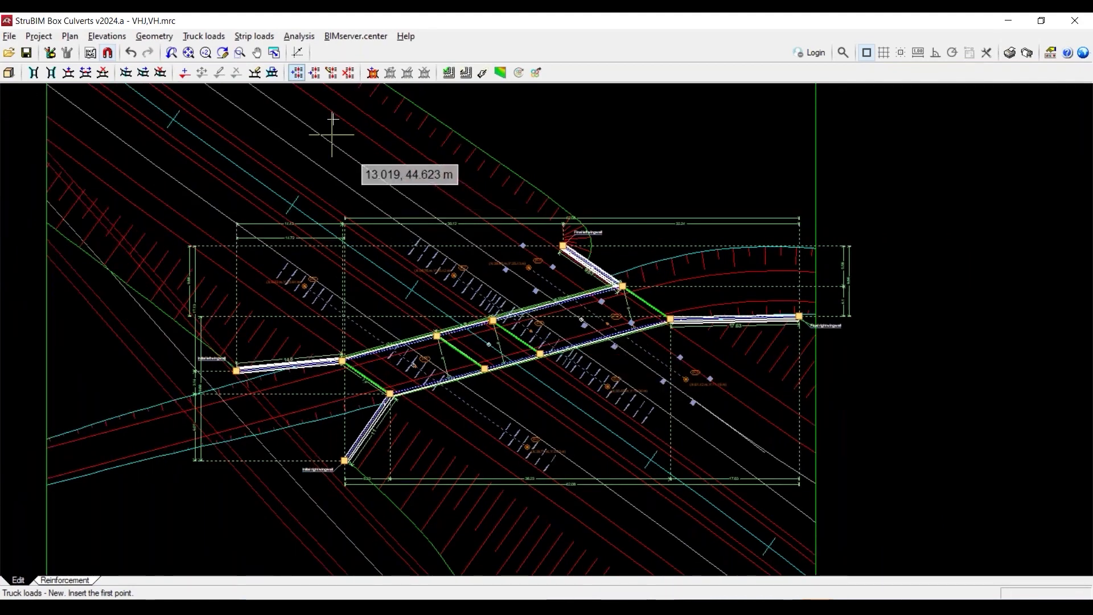
Start Design all to design and check every culvert element, confirming with Yes.
left_click(298, 36)
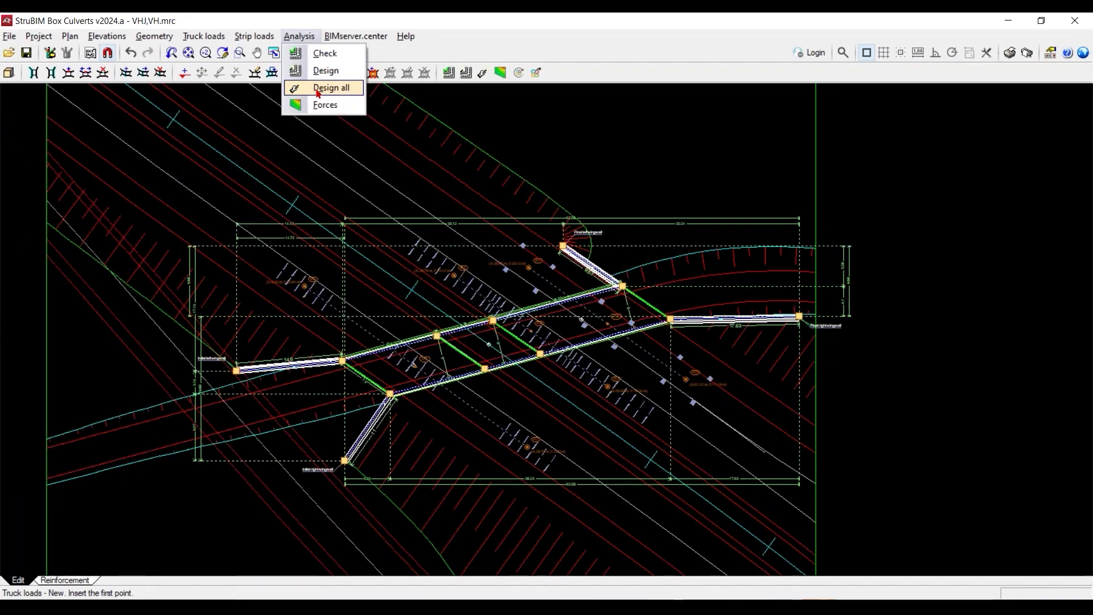
left_click(316, 90)
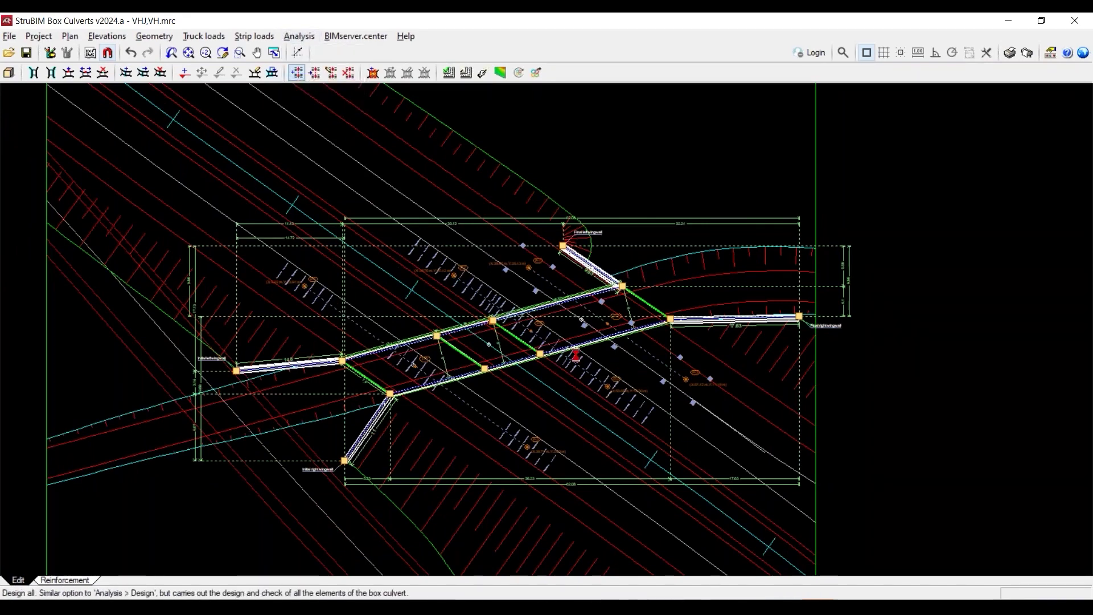
left_click(433, 346)
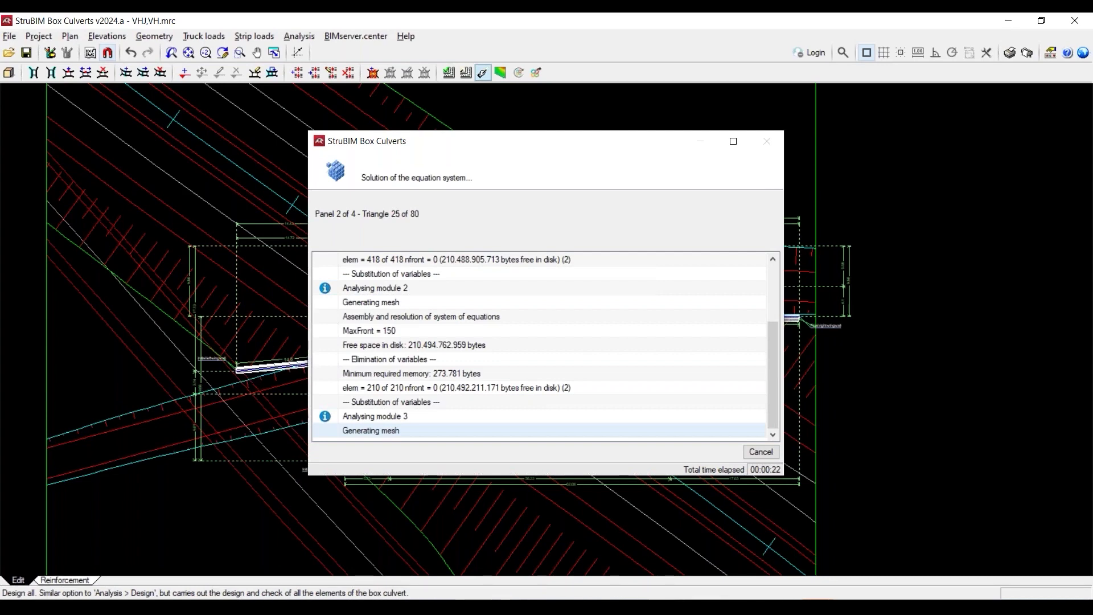
Zoom into the triple box culvert photo, then page back to the stone-block culvert photo.
left_click(572, 550)
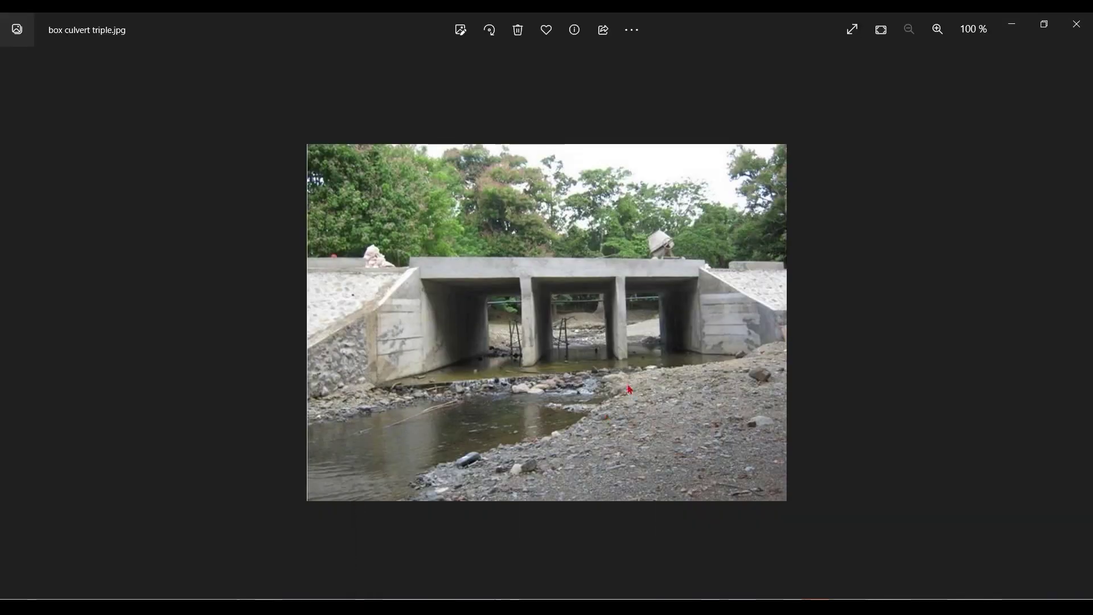
key("ctrl+plus")
key("ctrl+plus")
key("ctrl+plus")
key("ctrl+plus")
key("ctrl+plus")
key("ctrl+plus")
key("ctrl+plus")
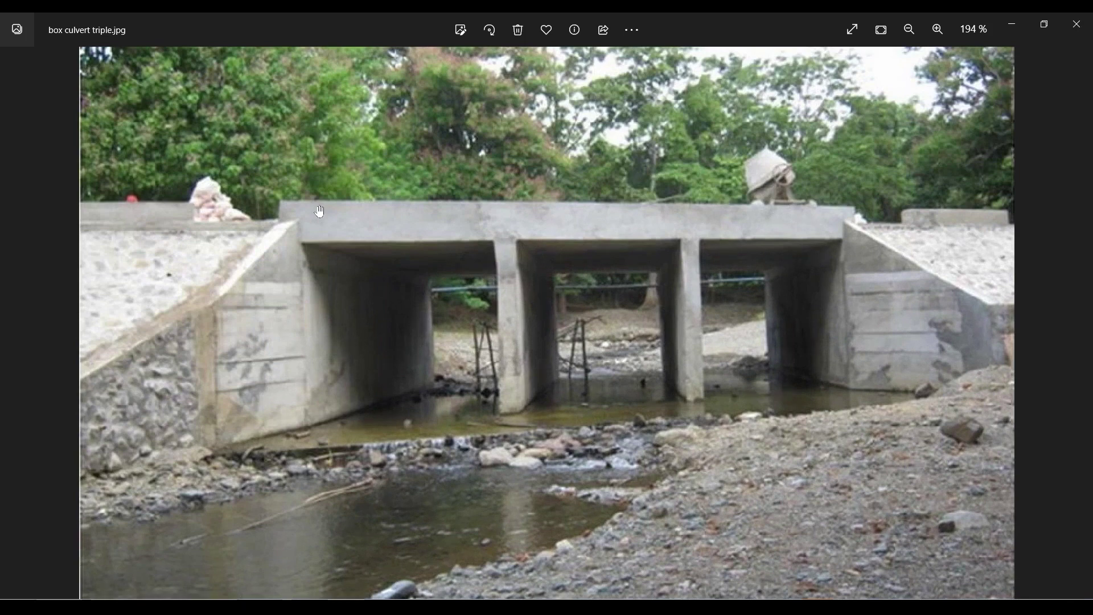
scroll(408, 262, "down", 2)
scroll(405, 258, "down", 2)
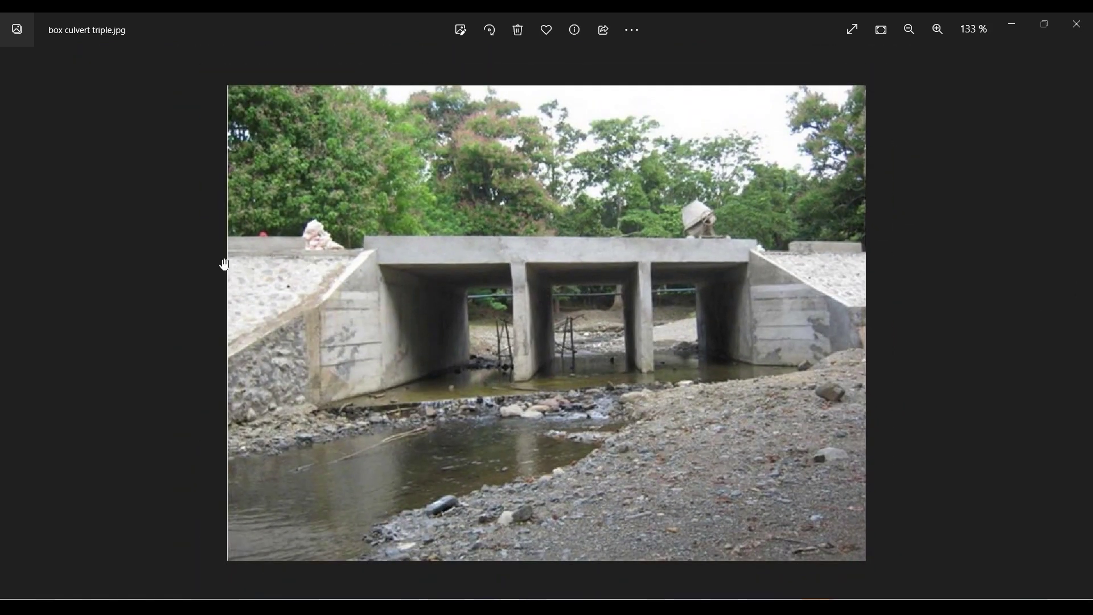
key("Left")
key("Left")
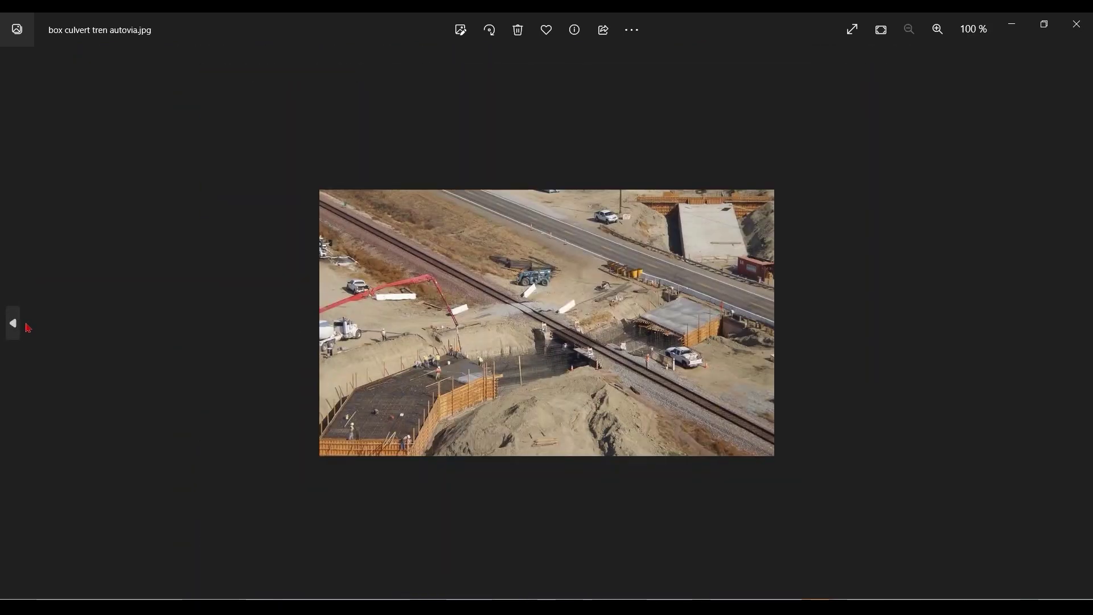
key("Left")
key("Left")
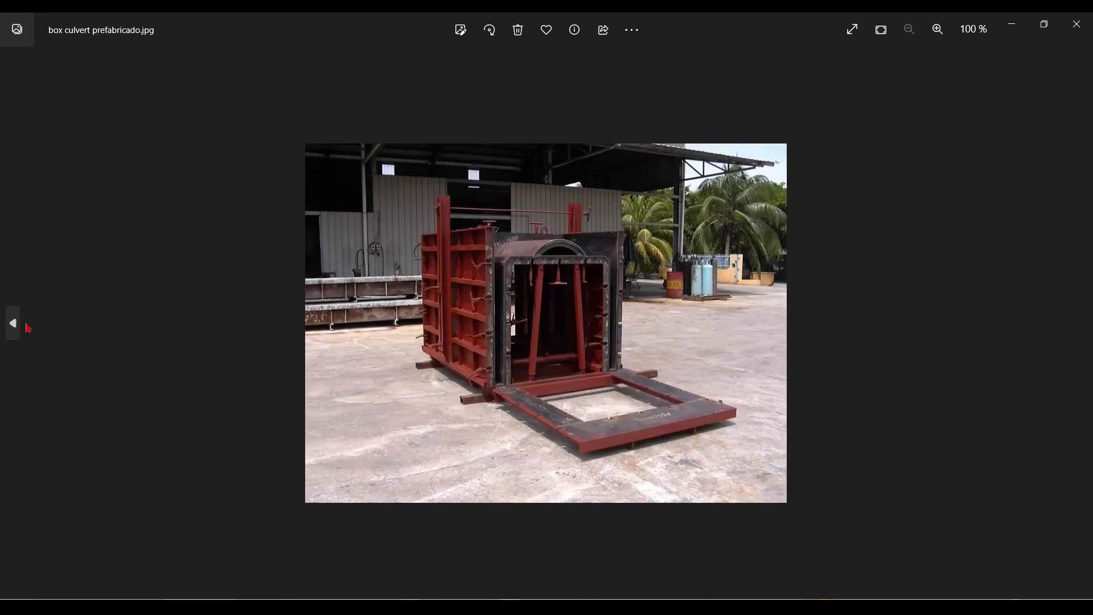
left_click(1078, 324)
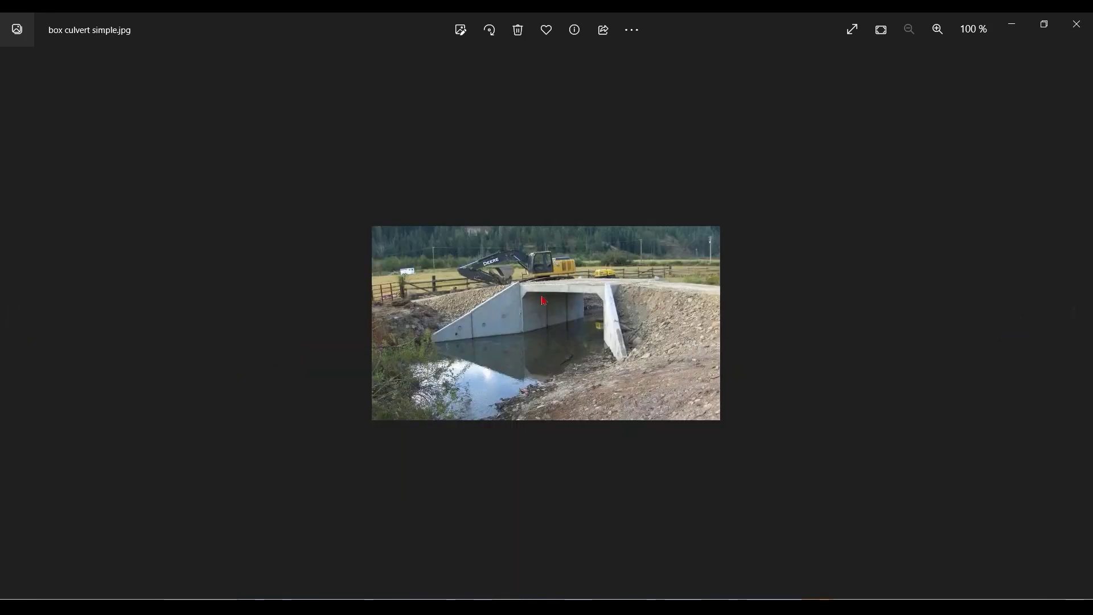
scroll(579, 296, "up", 3)
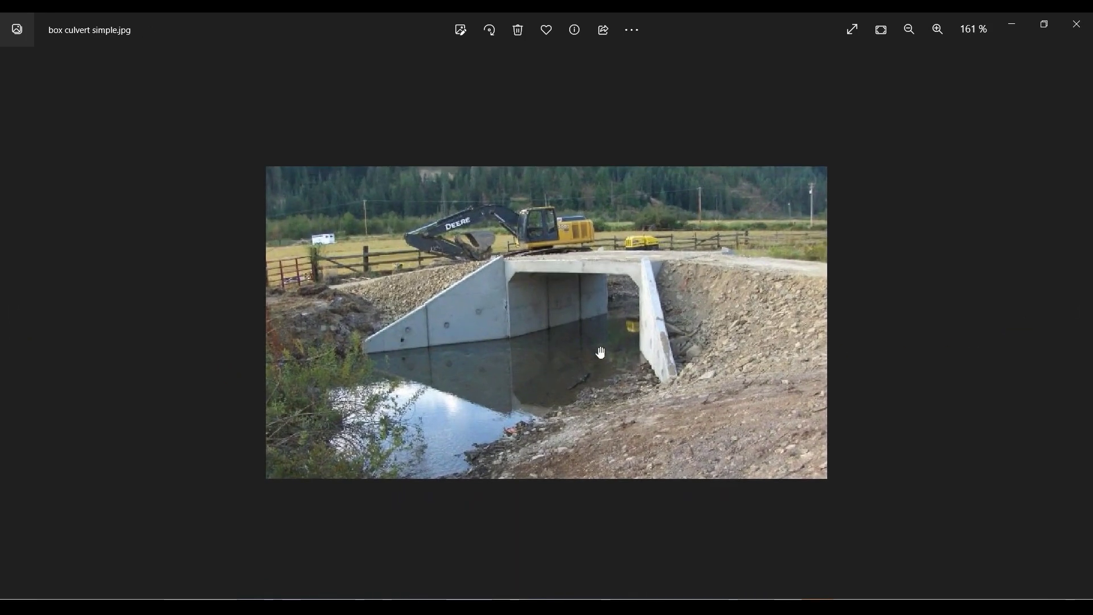
left_click(15, 324)
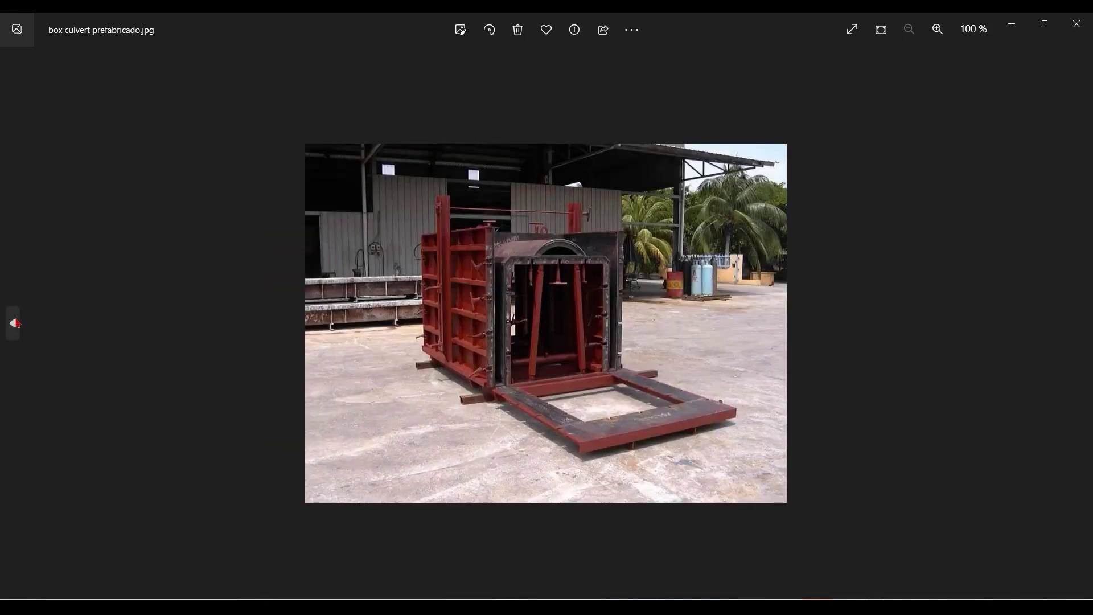
left_click(14, 322)
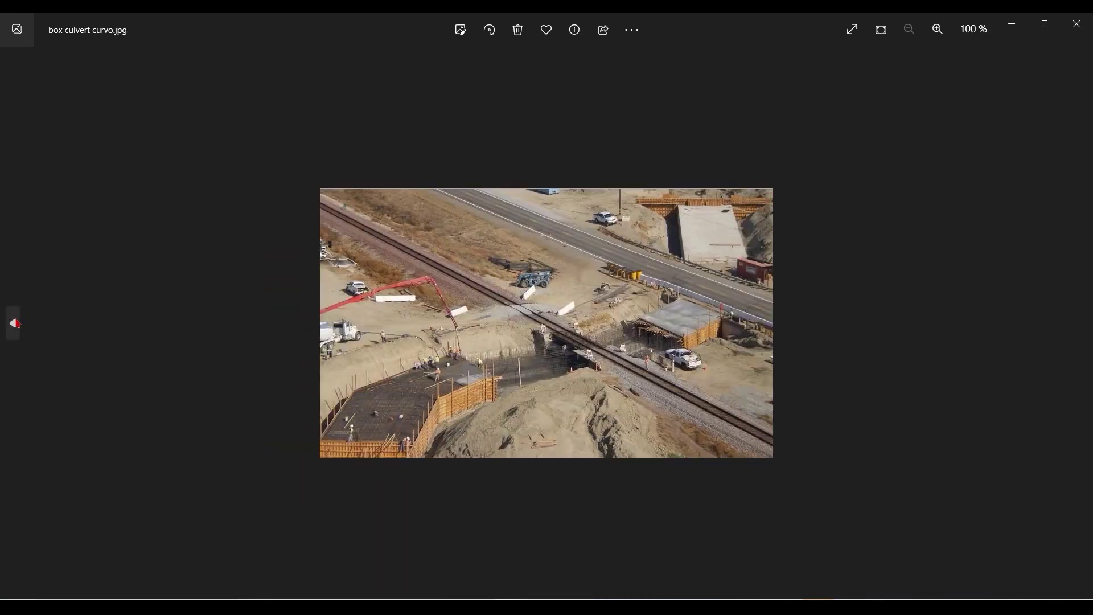
left_click(14, 323)
left_click(13, 322)
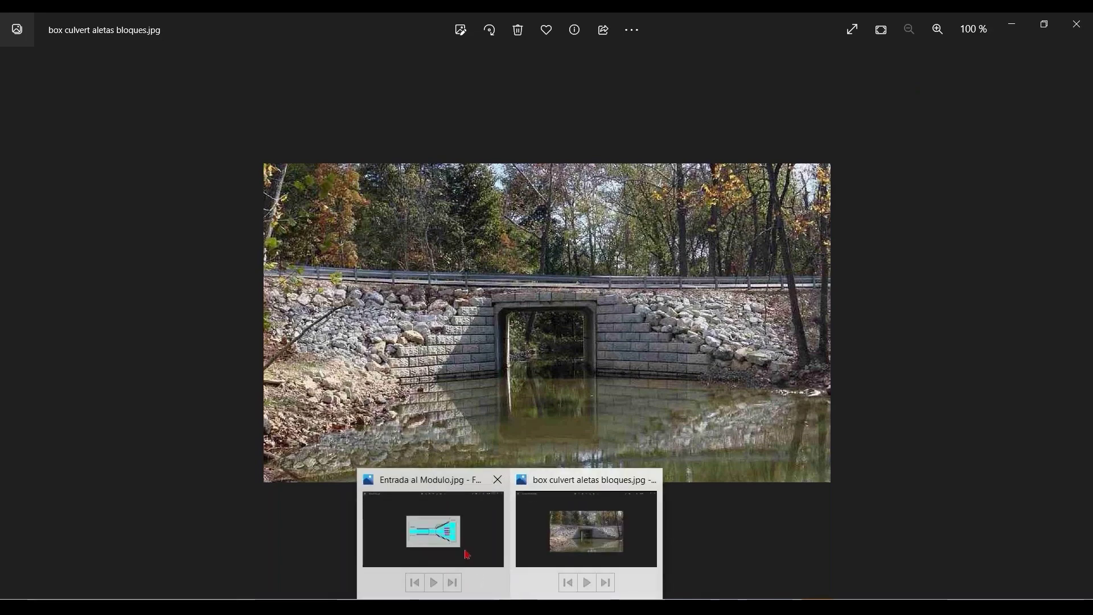
View the module entrance drawing, then accept the check-error warning and open the report.
left_click(463, 551)
scroll(555, 404, "up", 1)
scroll(556, 404, "up", 2)
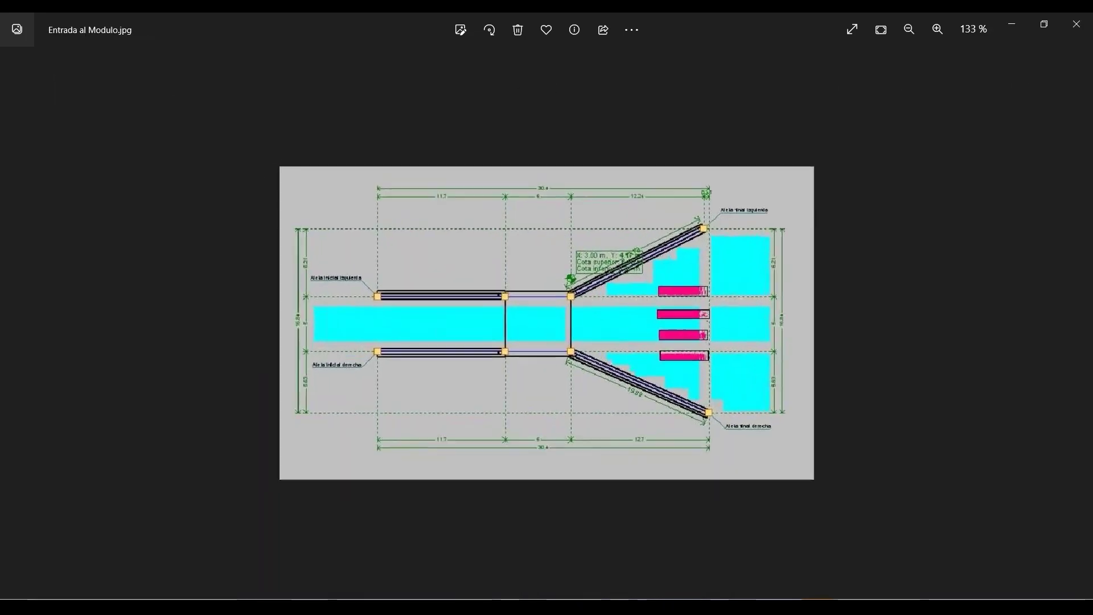
scroll(556, 404, "up", 3)
scroll(556, 404, "up", 1)
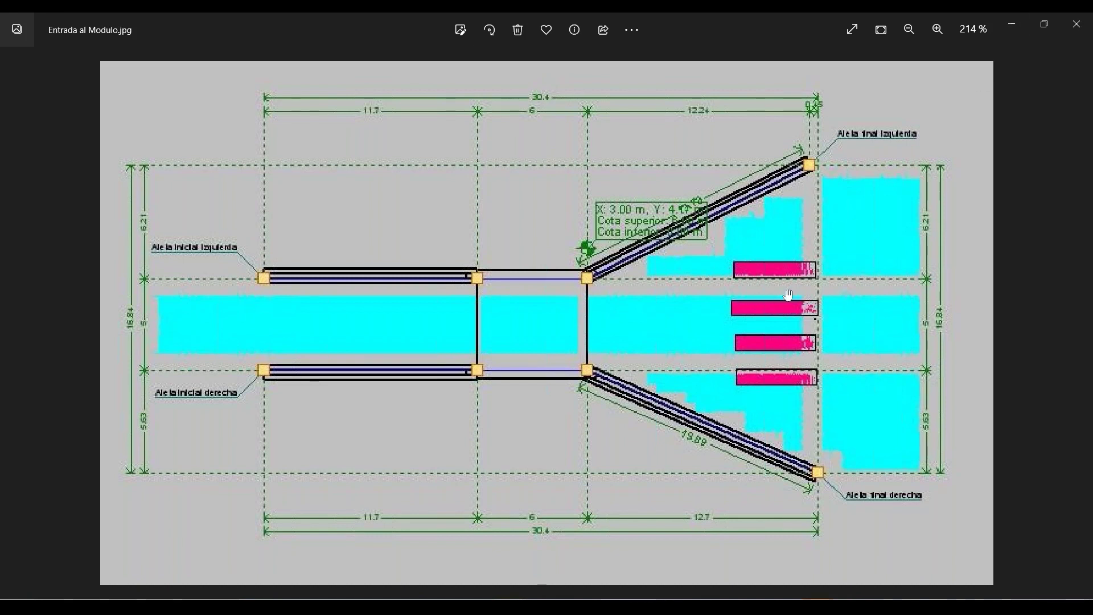
mouse_move(12, 323)
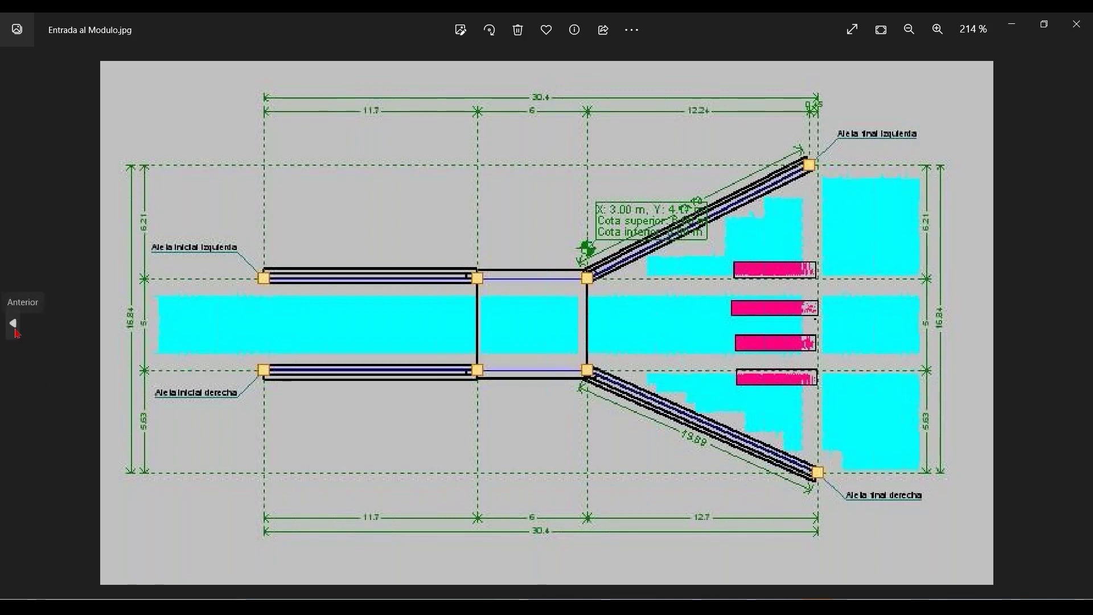
left_click(13, 325)
scroll(580, 334, "up", 3)
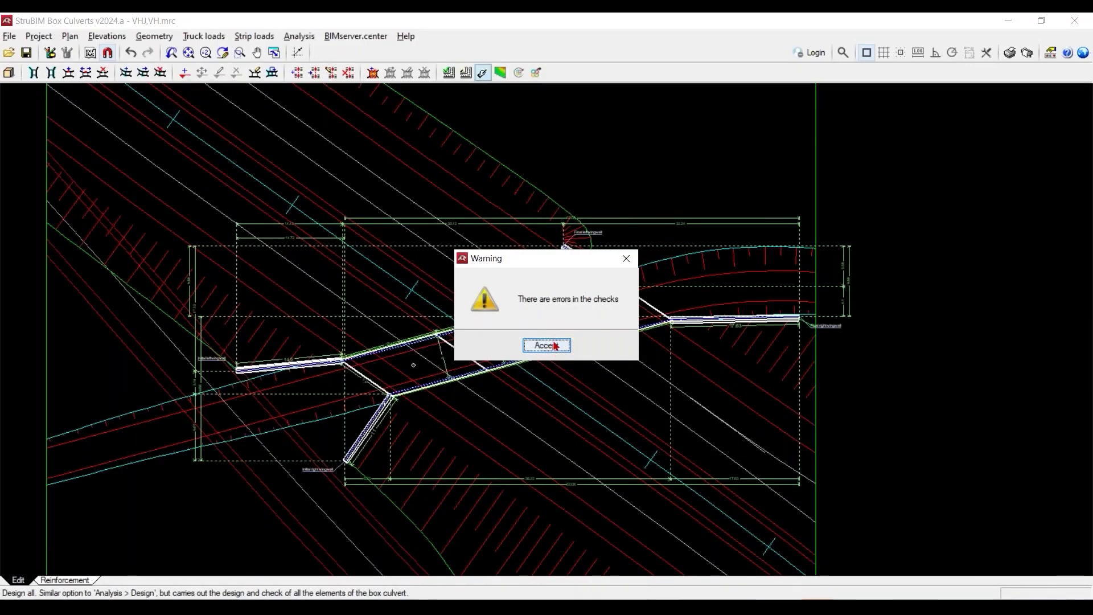
left_click(555, 346)
left_click(438, 346)
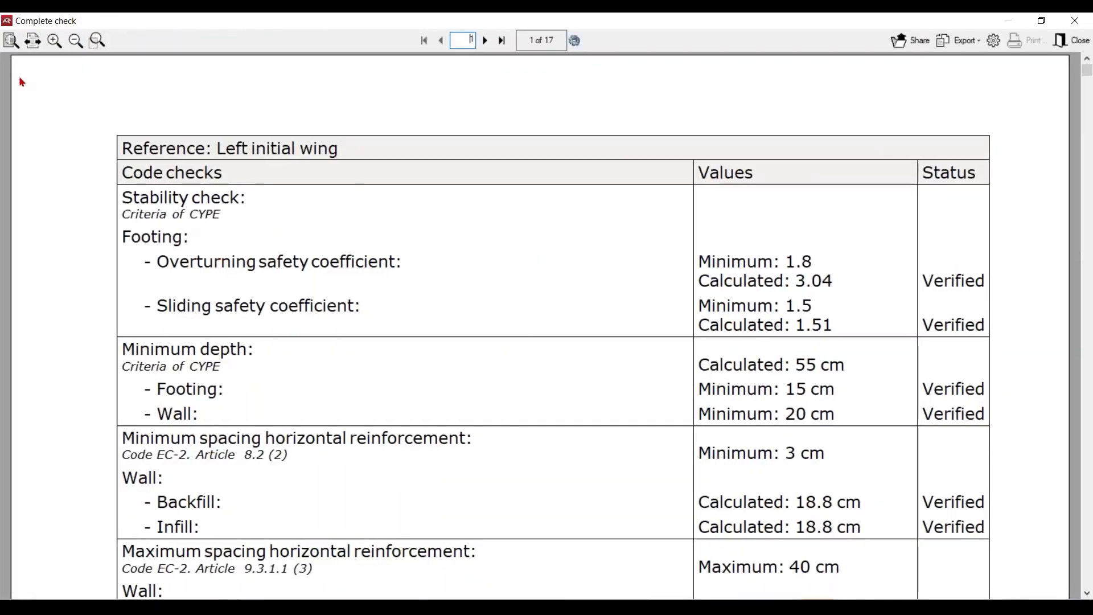
Zoom into page 15's Module 1 table showing the 98.19% top slab shear failure.
left_click(10, 43)
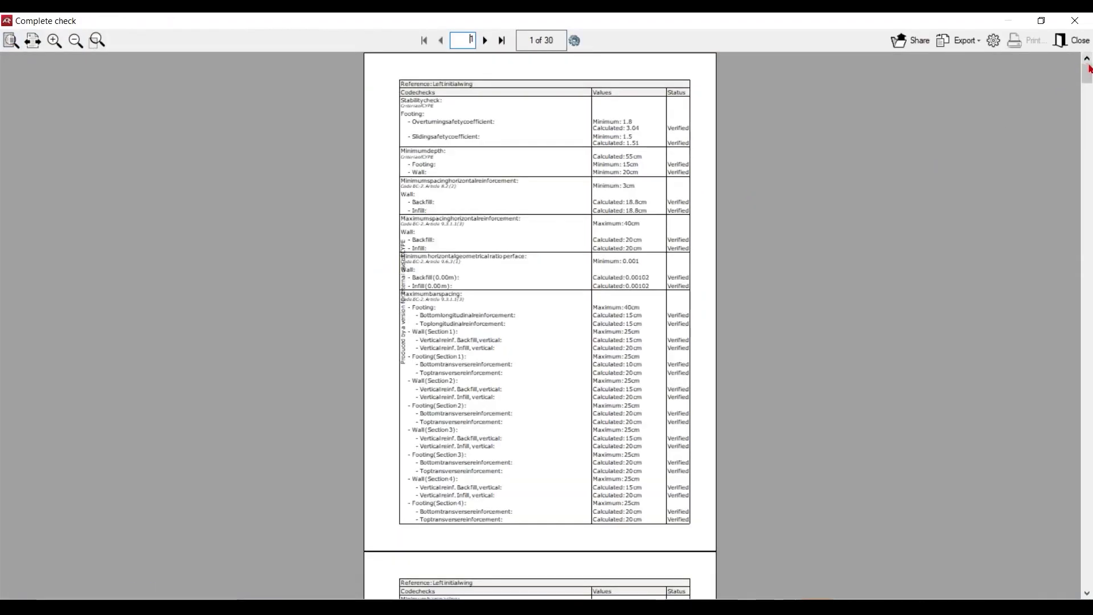
mouse_move(1087, 74)
left_mouse_down()
mouse_move(1082, 294)
mouse_move(1081, 254)
left_mouse_up()
left_click(97, 40)
left_click_drag(395, 191, 709, 288)
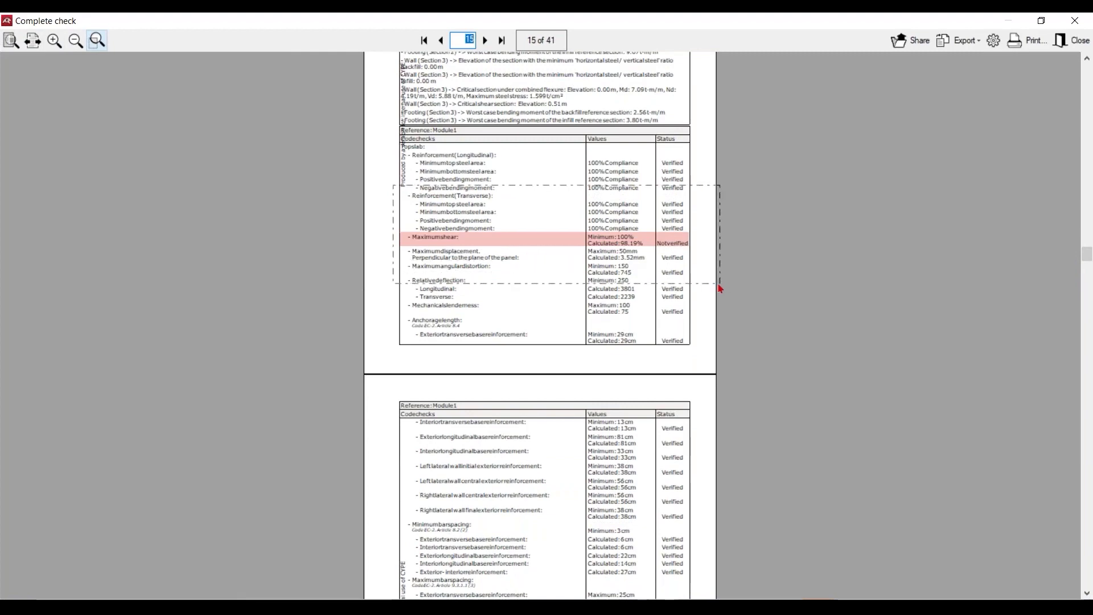
scroll(559, 244, "up", 3)
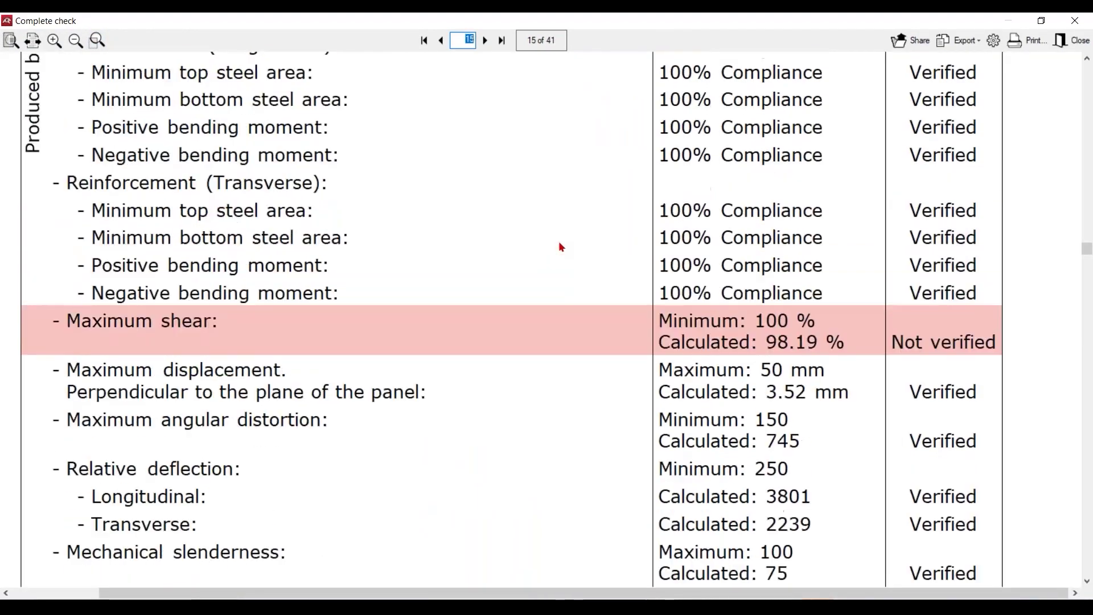
scroll(559, 243, "up", 3)
scroll(559, 243, "up", 2)
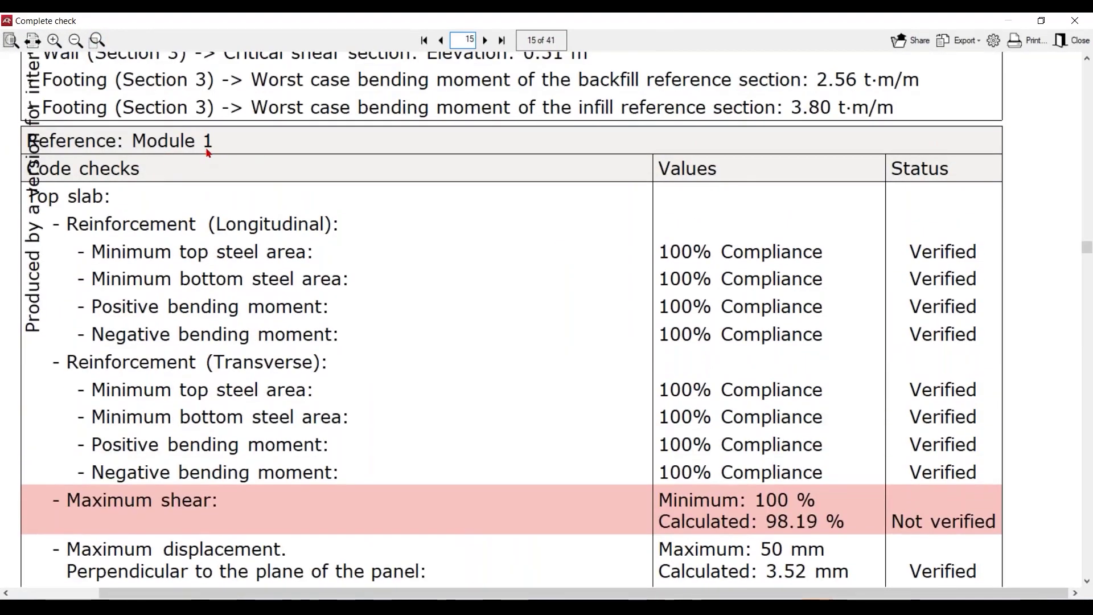
scroll(207, 150, "down", 1)
scroll(183, 469, "down", 1)
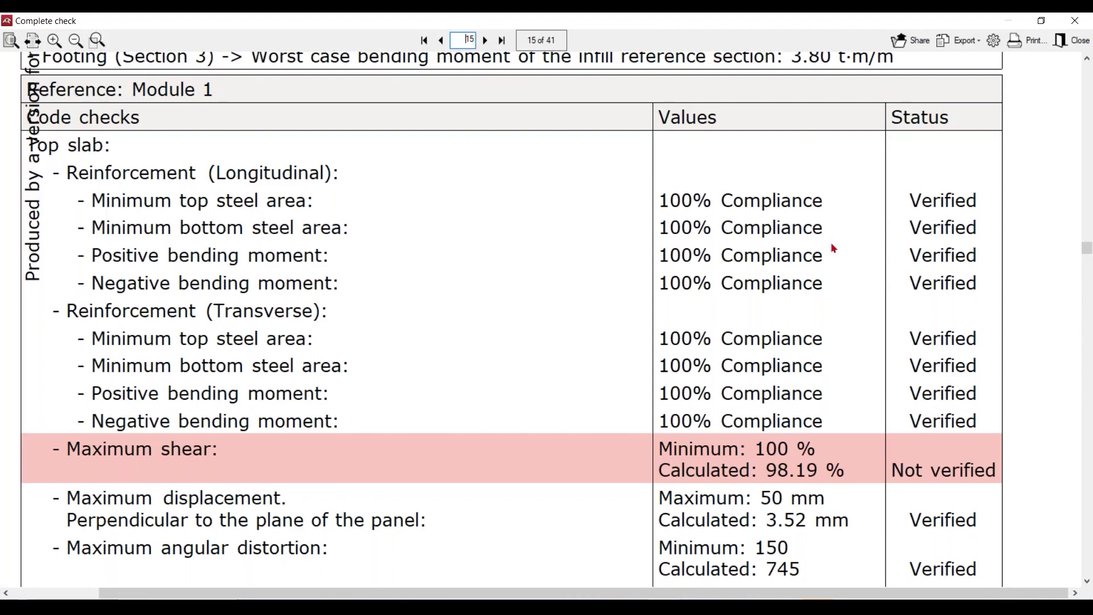
Close the complete check report viewer.
left_click(1077, 43)
scroll(538, 402, "up", 2)
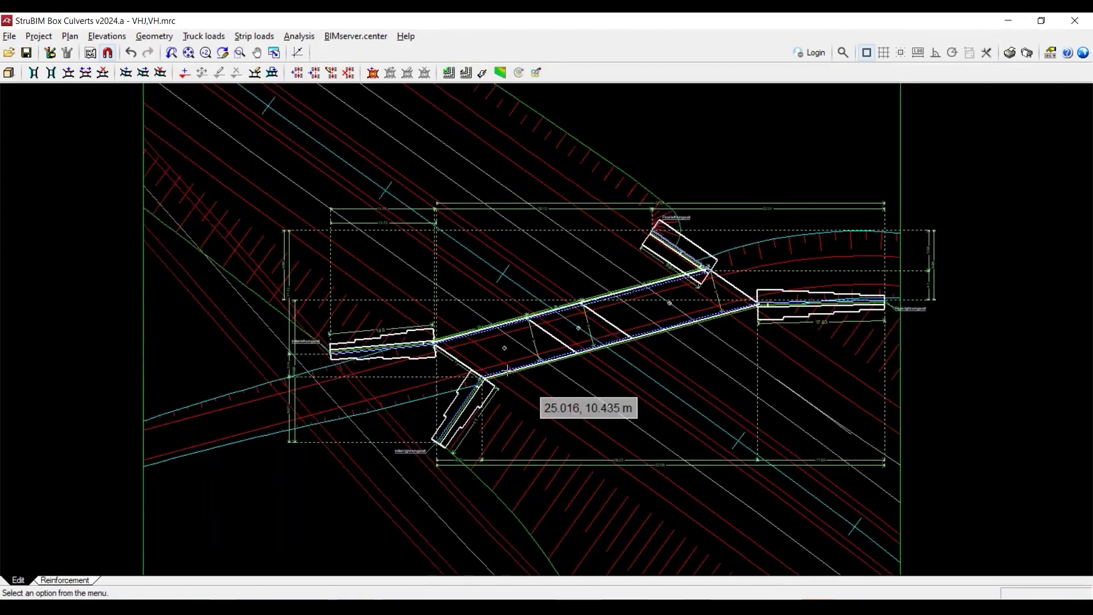
scroll(536, 394, "up", 2)
scroll(508, 369, "up", 1)
scroll(507, 334, "up", 1)
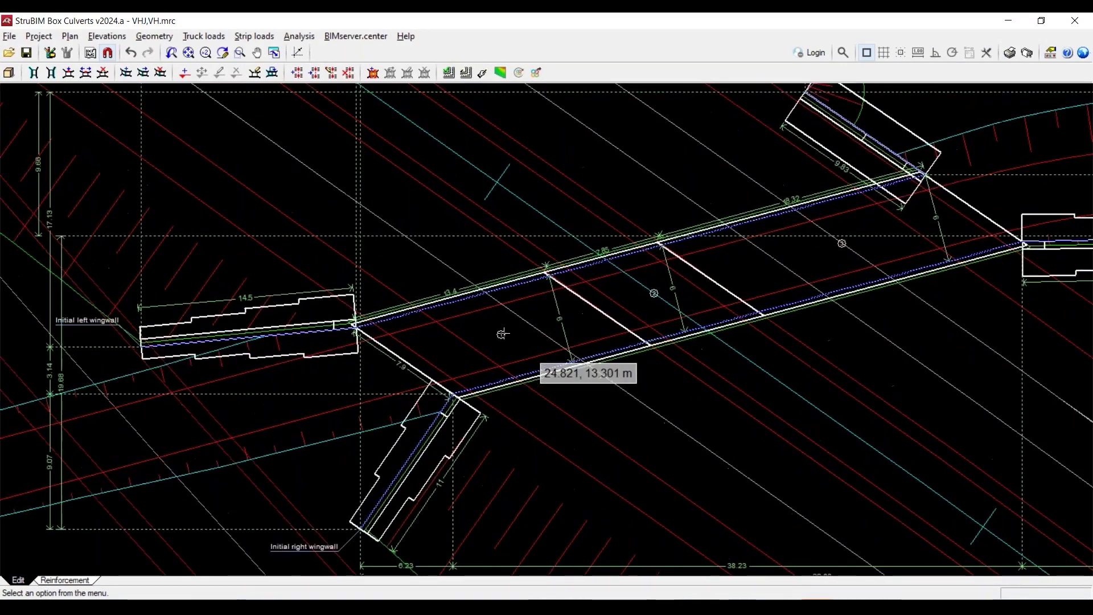
Thicken the module's top slab to 50 cm and open the Analysis menu.
left_click(162, 36)
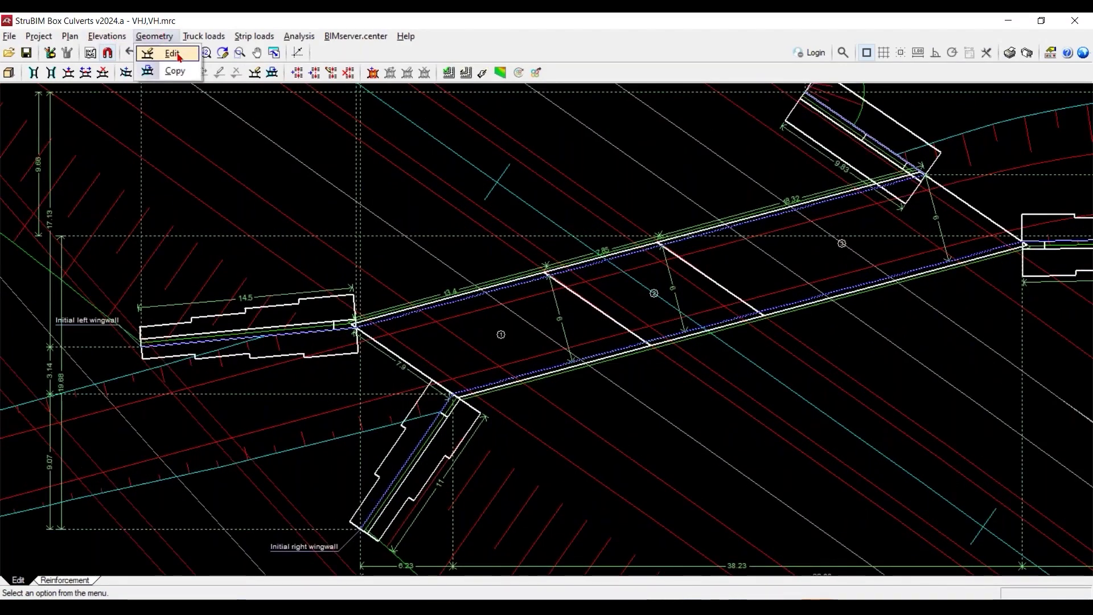
left_click(173, 53)
left_click(499, 285)
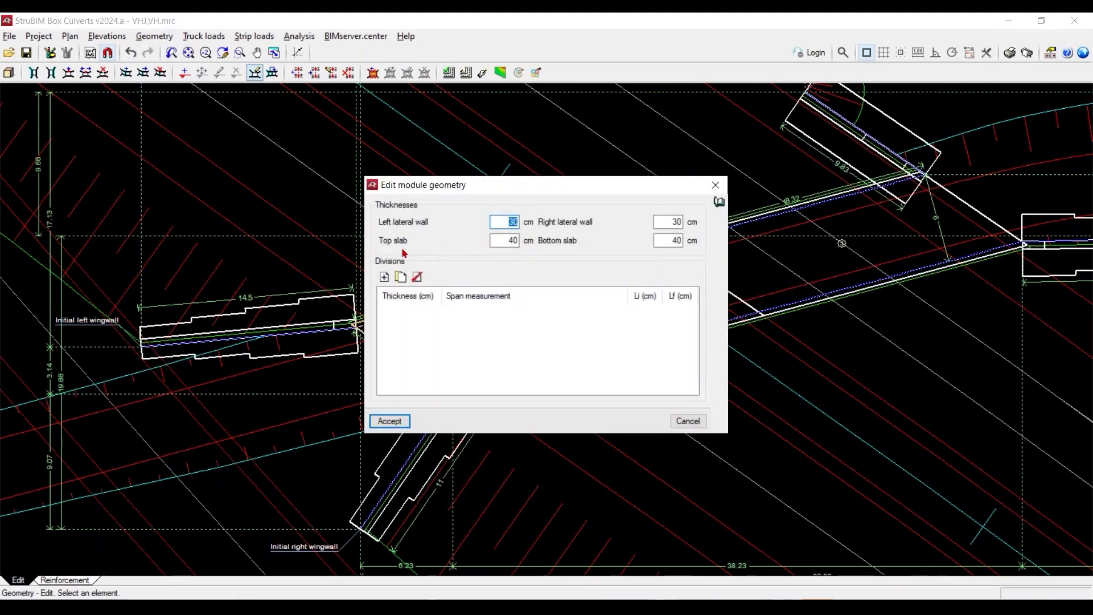
left_click(491, 241)
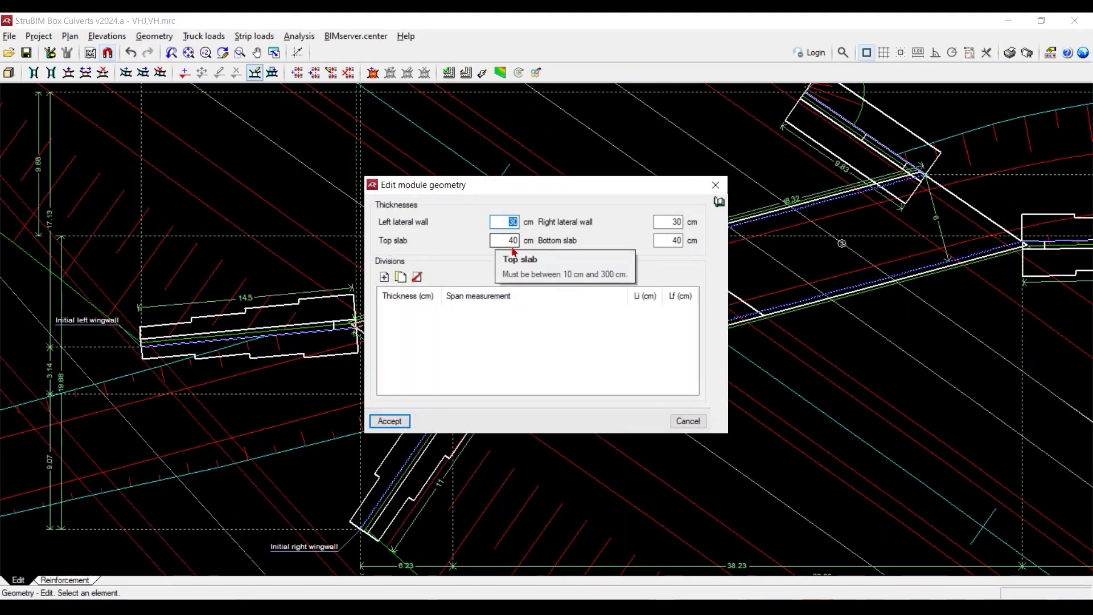
type("5")
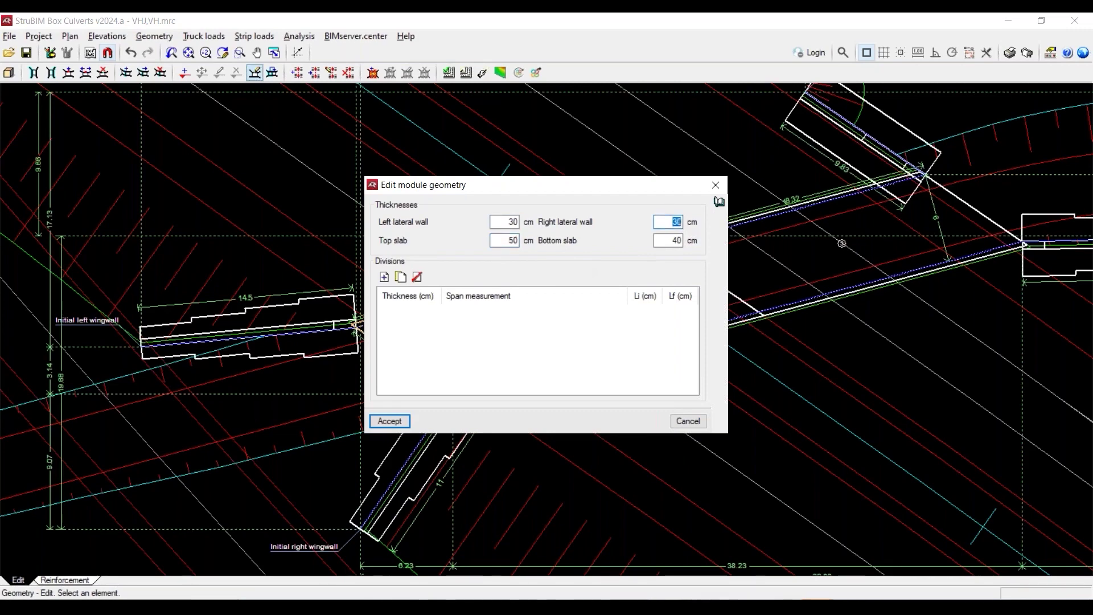
left_click(404, 421)
left_click(299, 36)
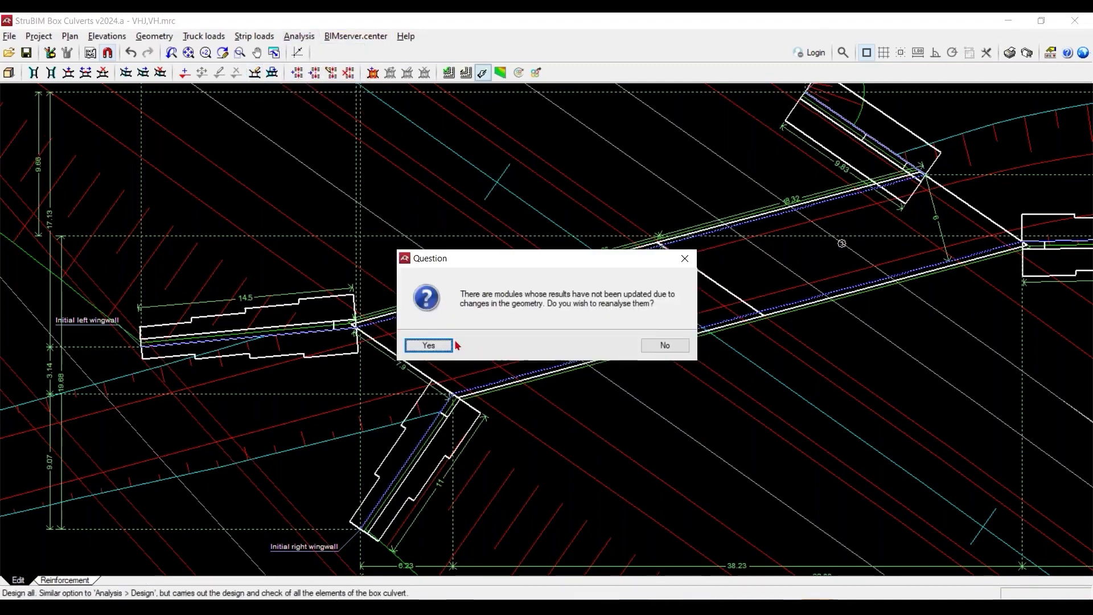
Agree to reanalyse the changed module, let design finish, and accept the checks warning.
left_click(429, 345)
left_click(448, 346)
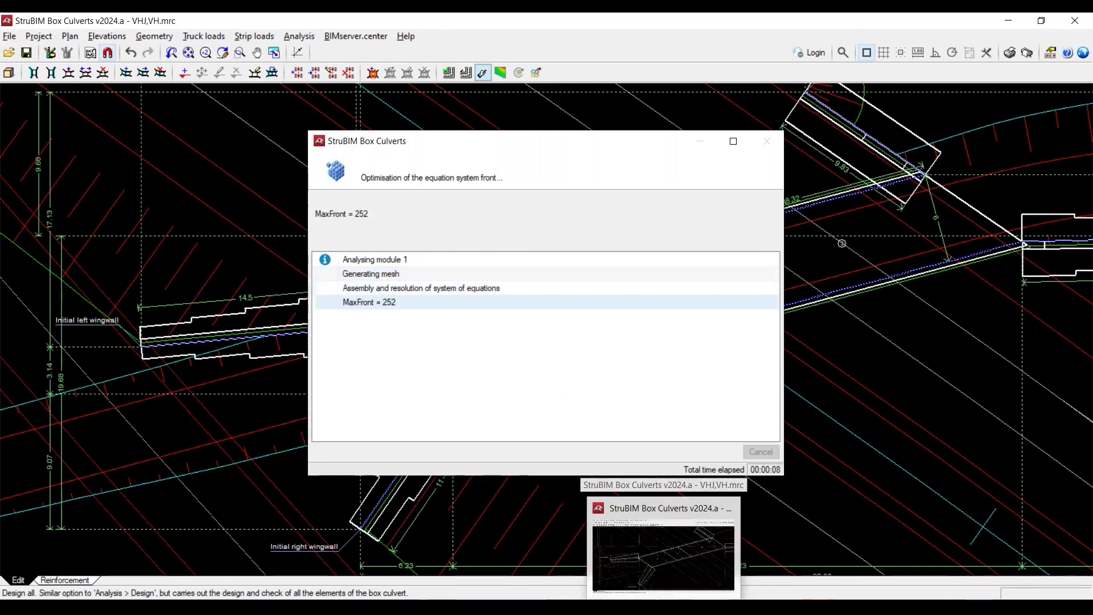
right_click(572, 608)
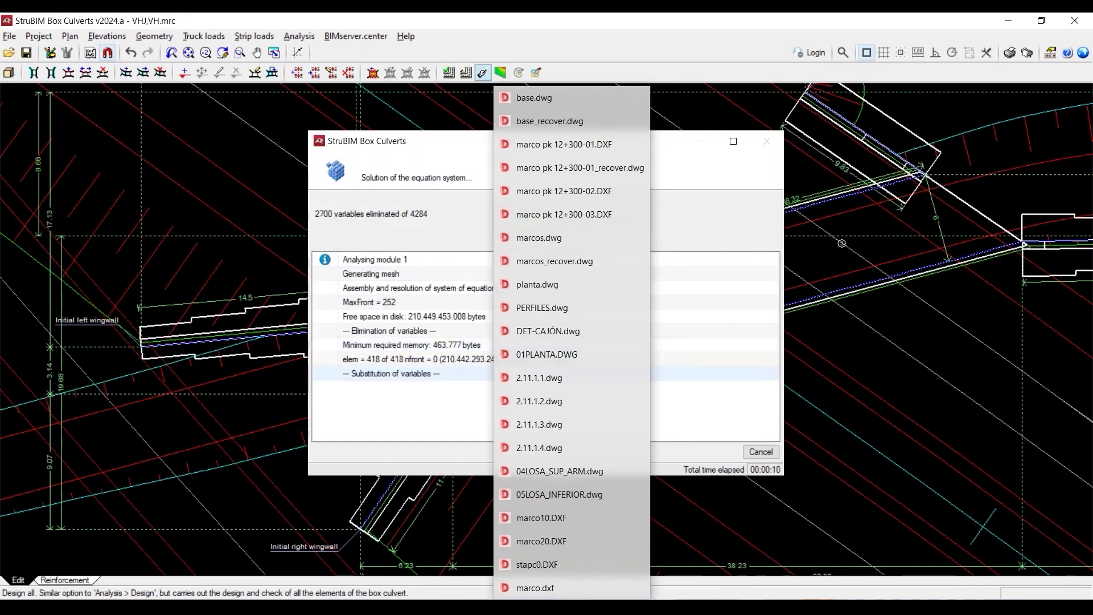
left_click(572, 609)
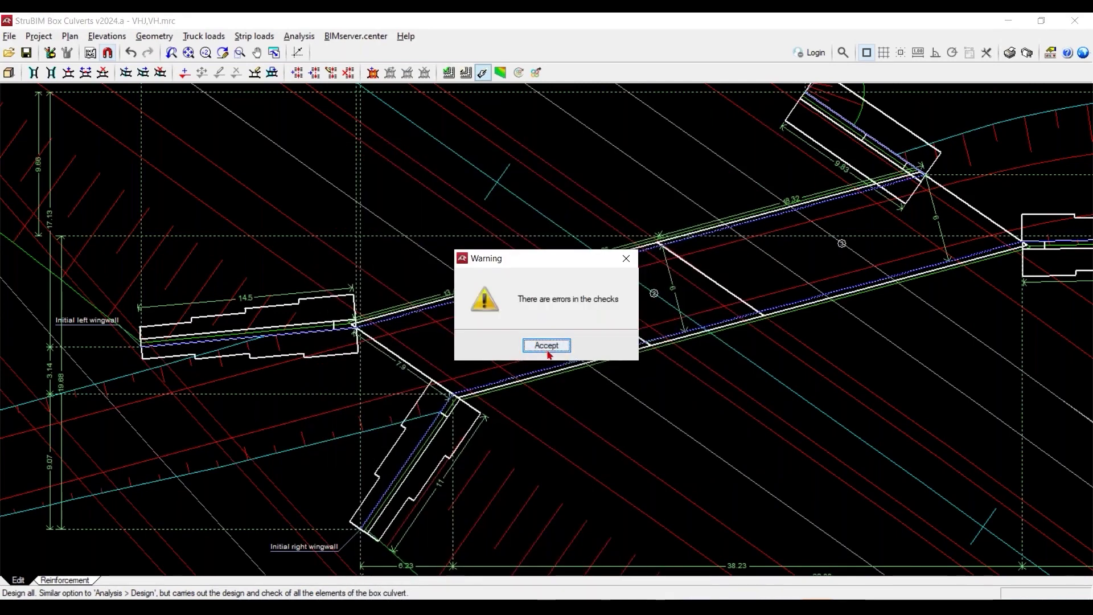
left_click(548, 348)
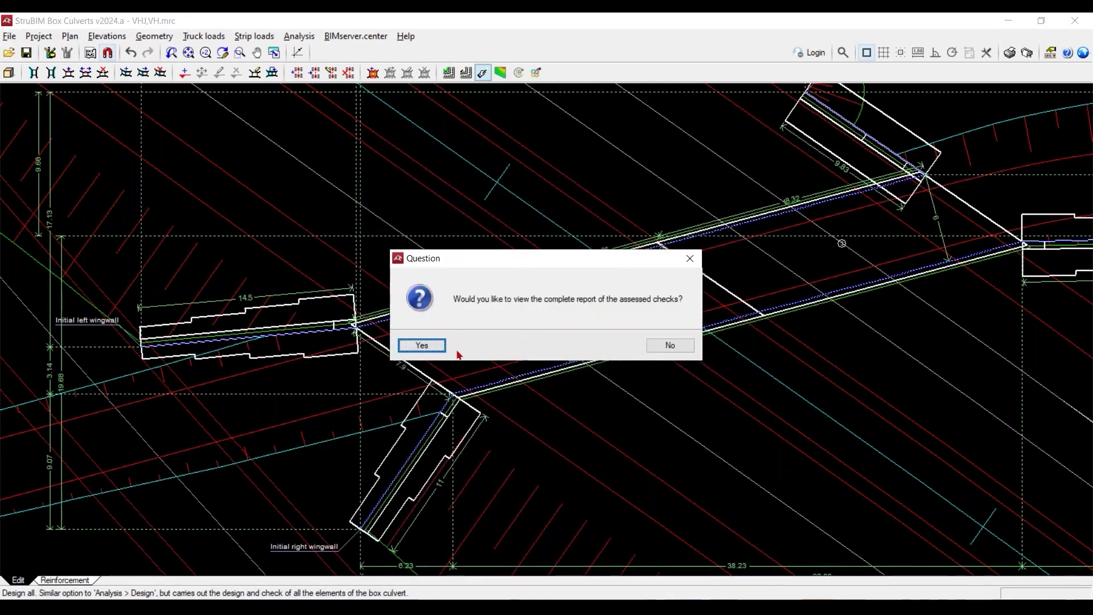
Open the complete check report and zoom into Module1's 98.19% failing shear check.
left_click(435, 346)
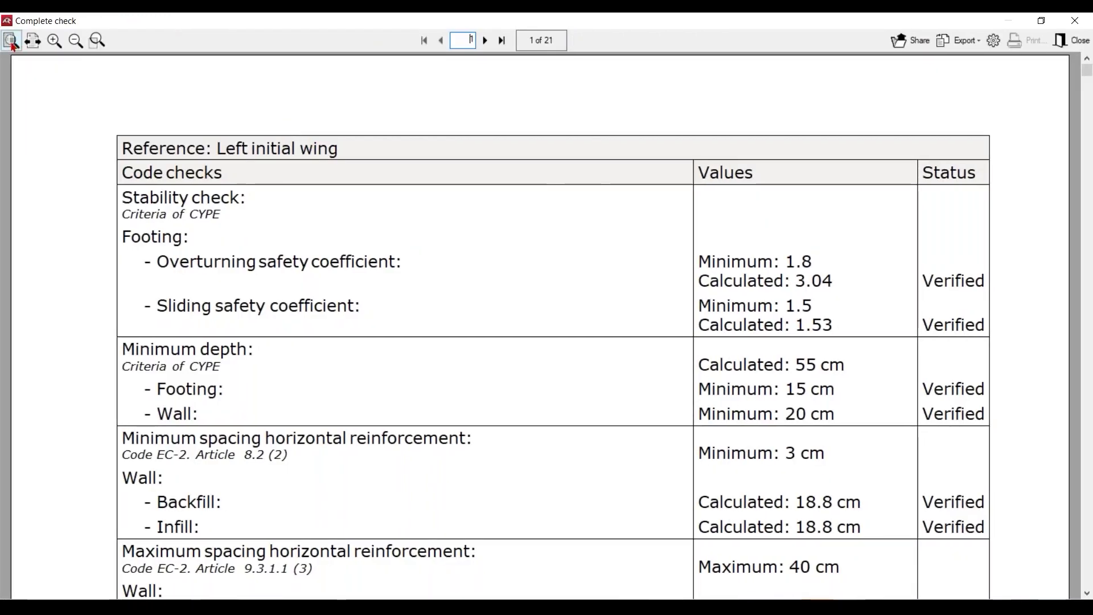
left_click(10, 41)
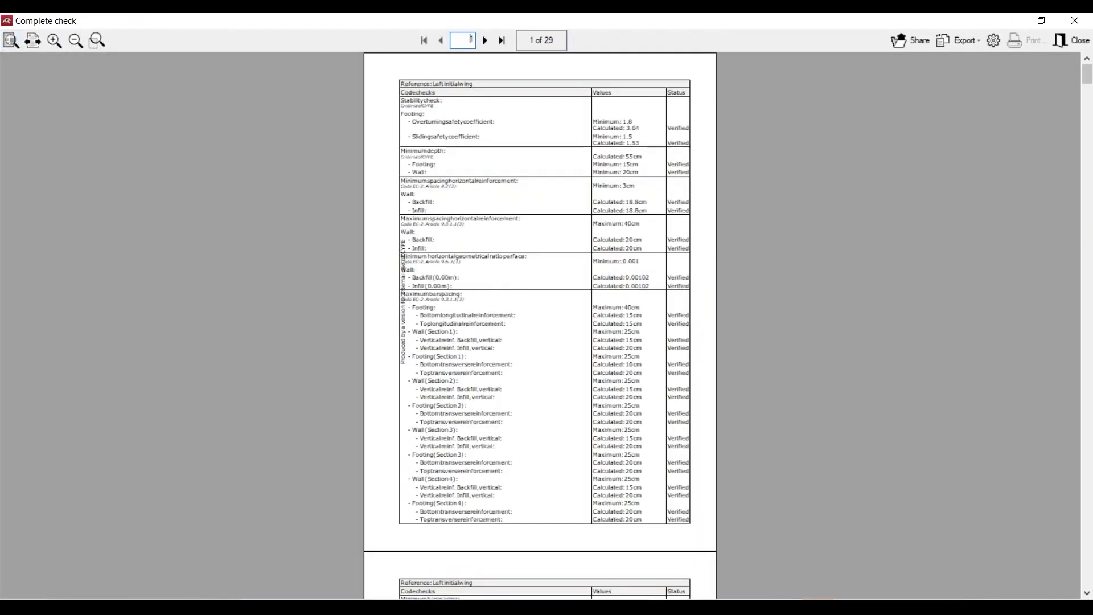
left_click_drag(1085, 75, 1090, 257)
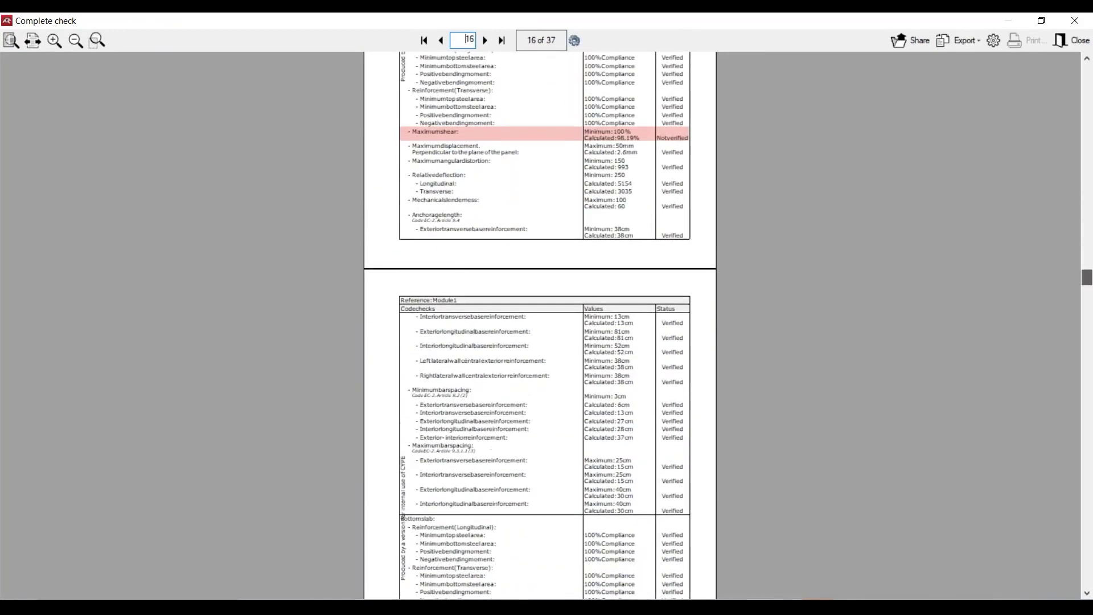
mouse_move(1090, 256)
left_mouse_down()
mouse_move(1086, 285)
mouse_move(1072, 267)
left_mouse_up()
left_click_drag(1086, 77, 1086, 258)
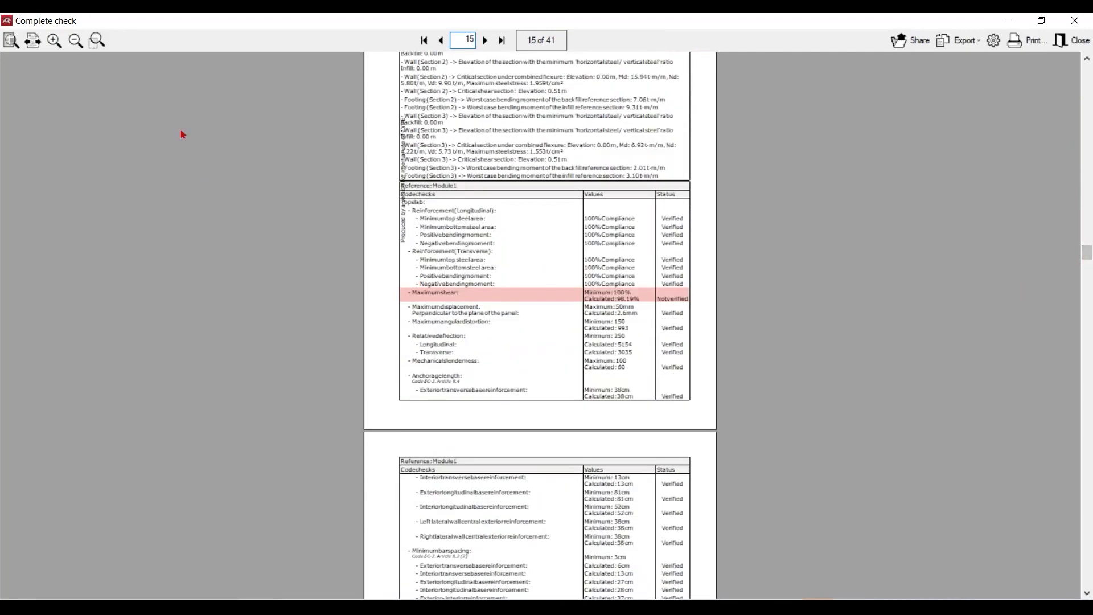
left_click(97, 39)
left_click_drag(468, 315, 691, 344)
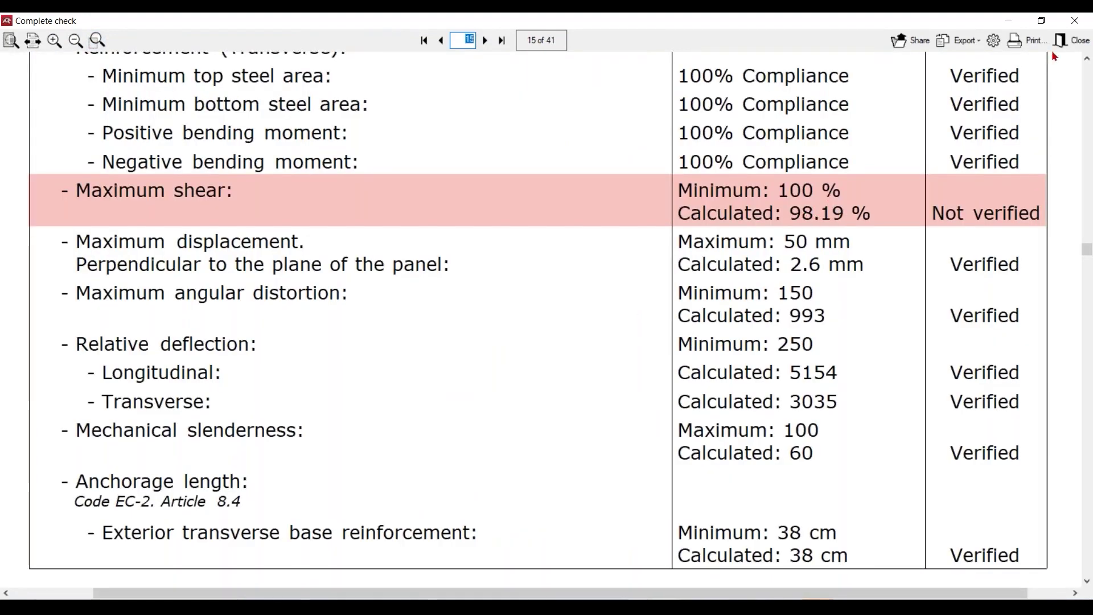
Close the report, set the module's top slab to 60 cm, and run Design all.
left_click(1074, 40)
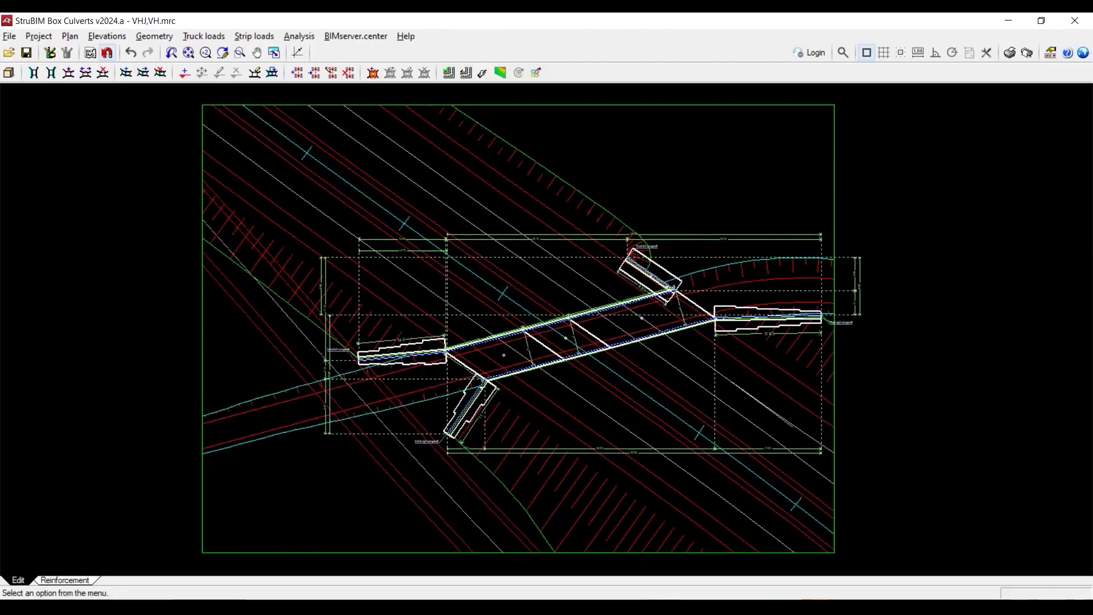
left_click(154, 36)
left_click(177, 55)
left_click(465, 302)
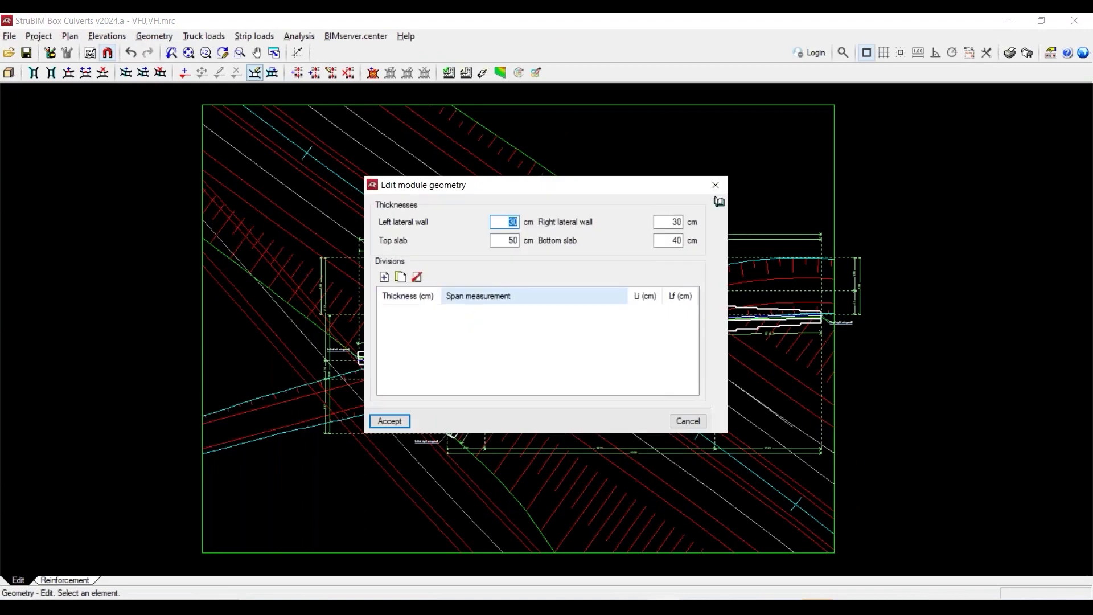
double_click(509, 241)
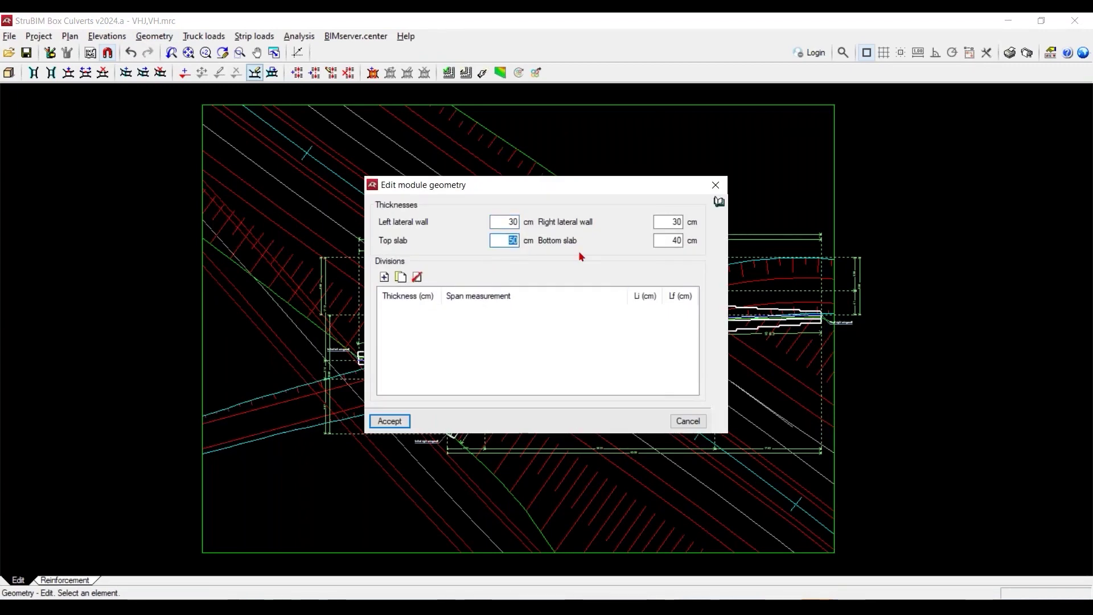
type("60")
key("Tab")
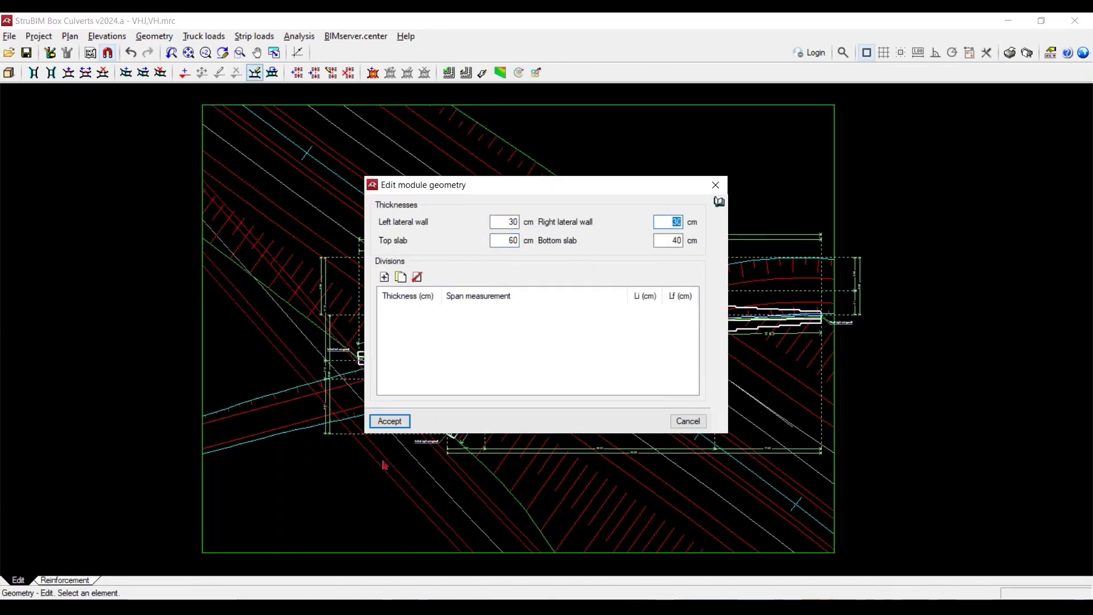
left_click(391, 421)
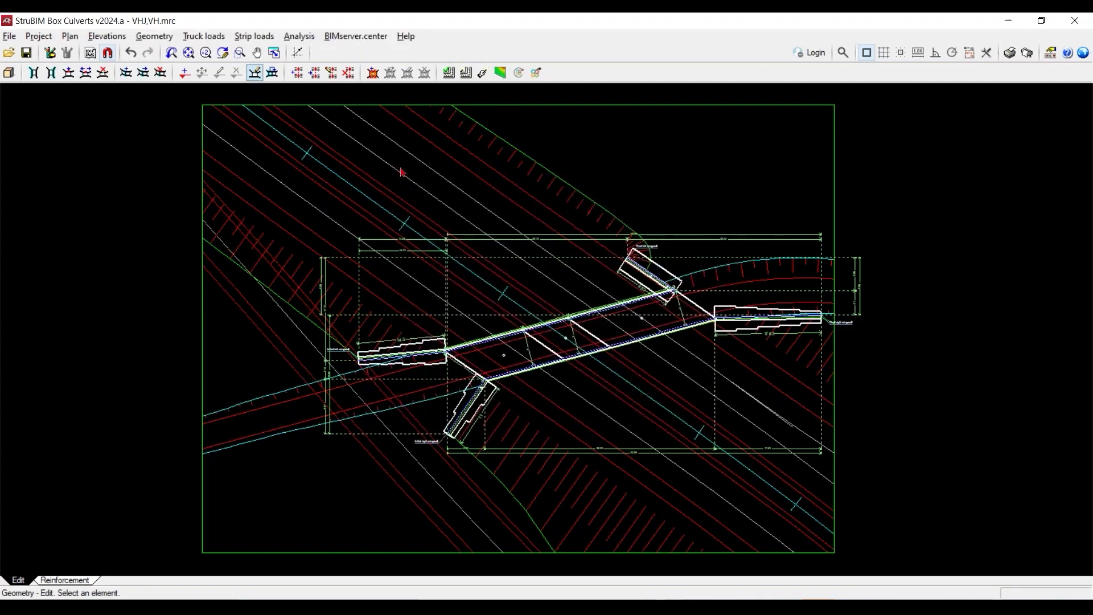
left_click(299, 36)
left_click(329, 88)
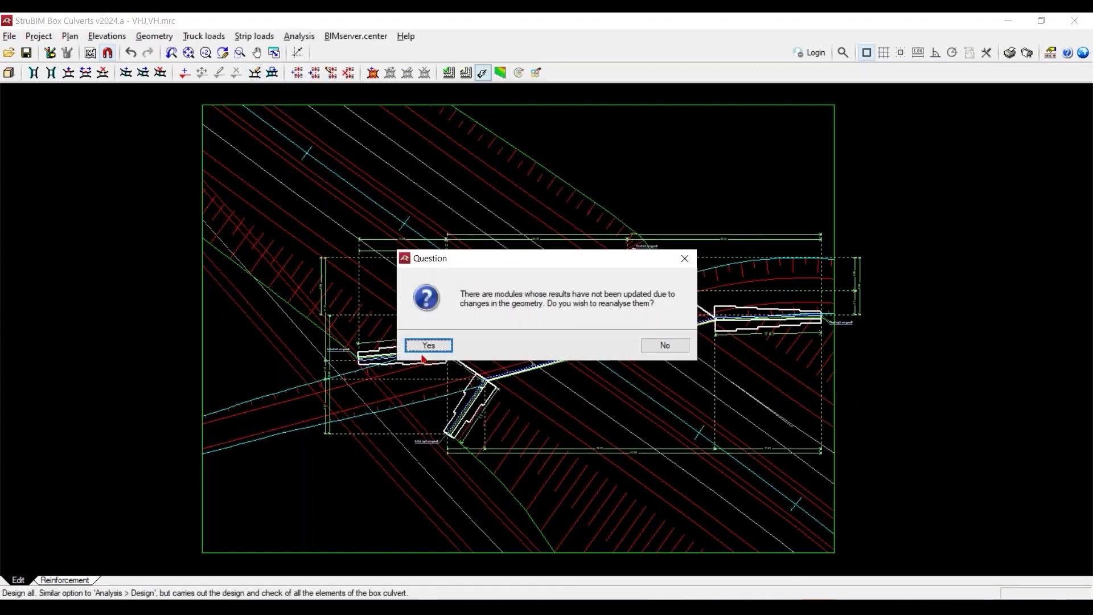
Approve reanalysing the one changed module, then switch to the box culvert photos.
left_click(432, 346)
left_click(451, 346)
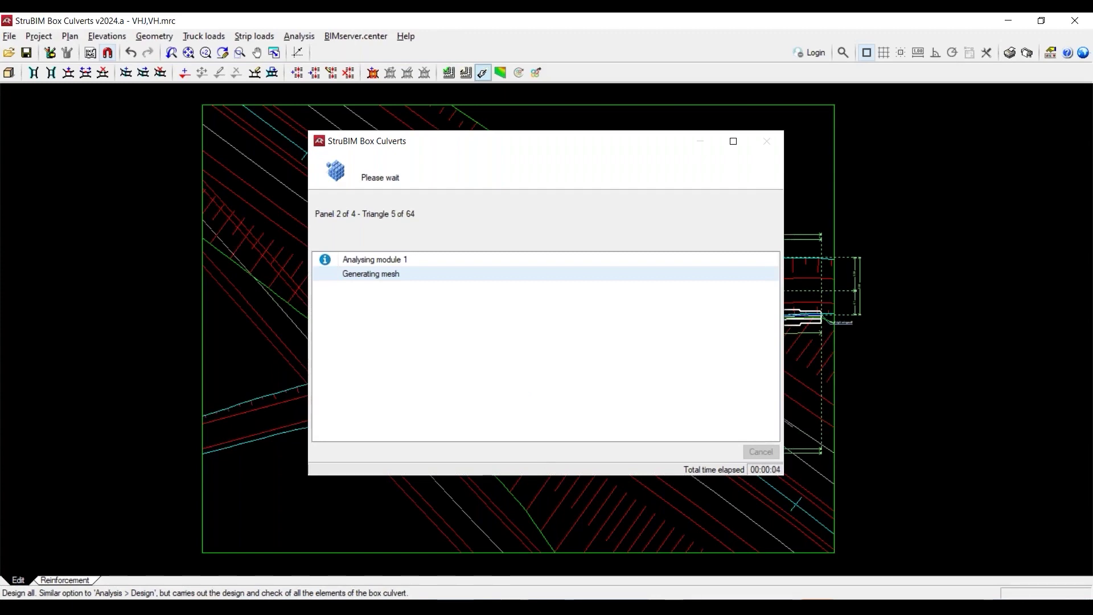
left_click(580, 555)
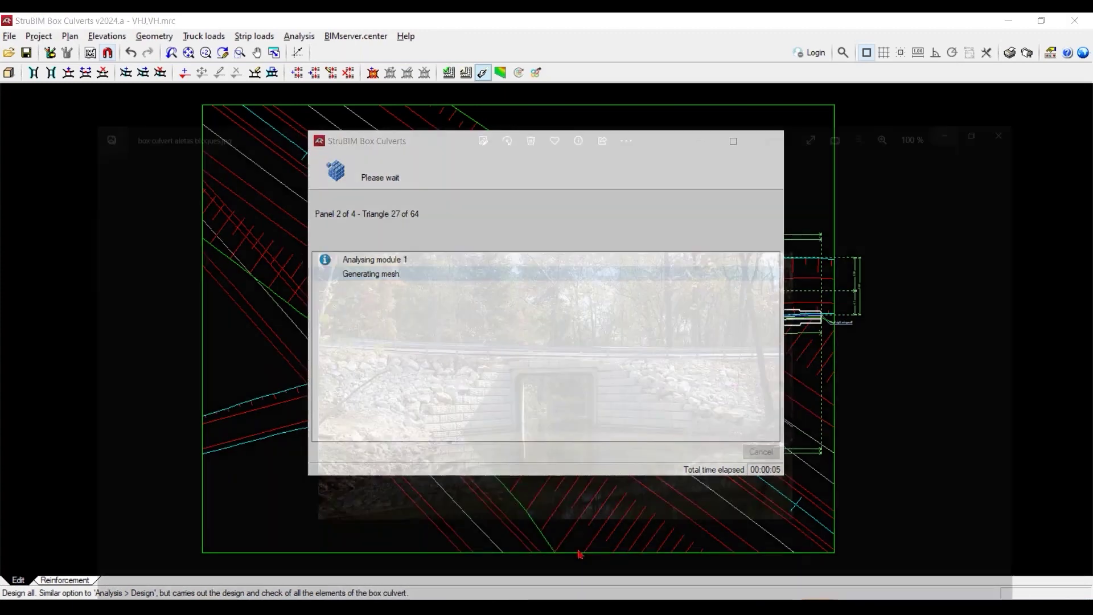
Browse back and forth through the culvert photos to the curved culvert construction photo.
left_click(1079, 326)
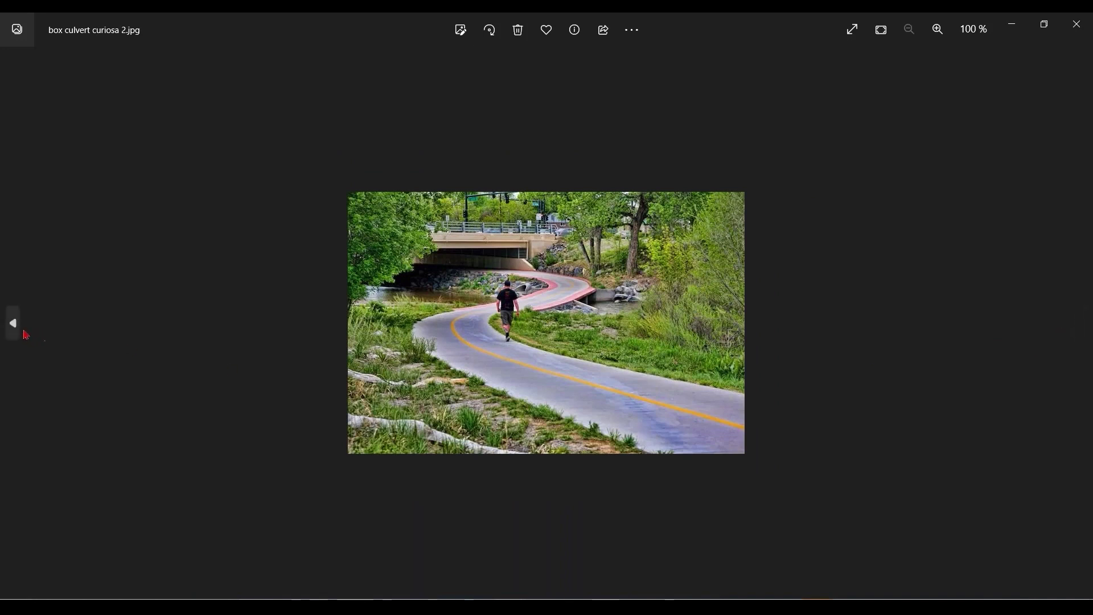
left_click(13, 323)
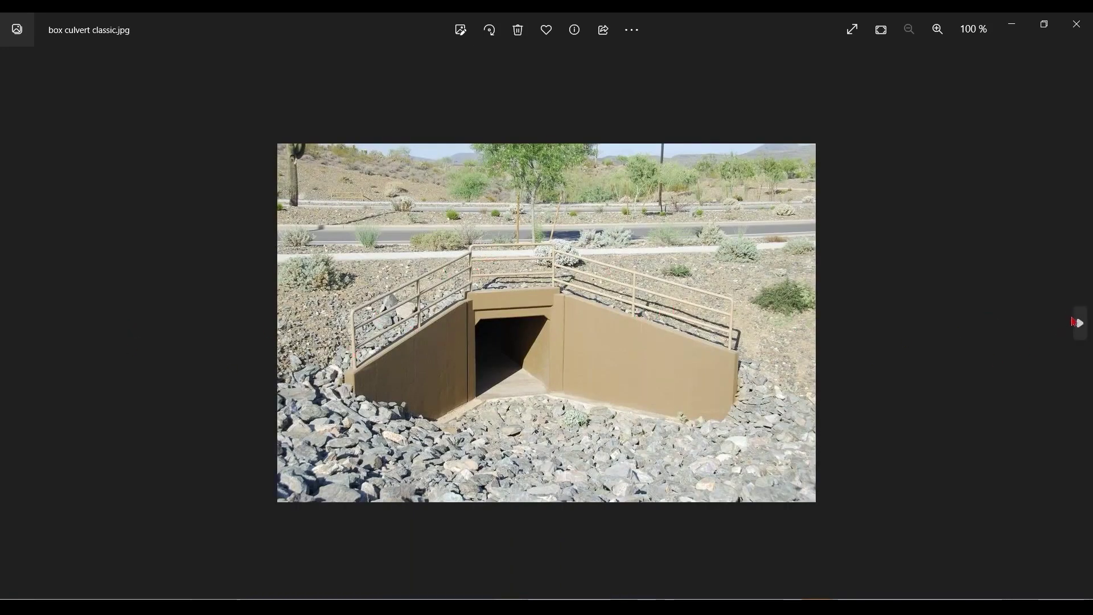
left_click(1078, 321)
left_click(1078, 323)
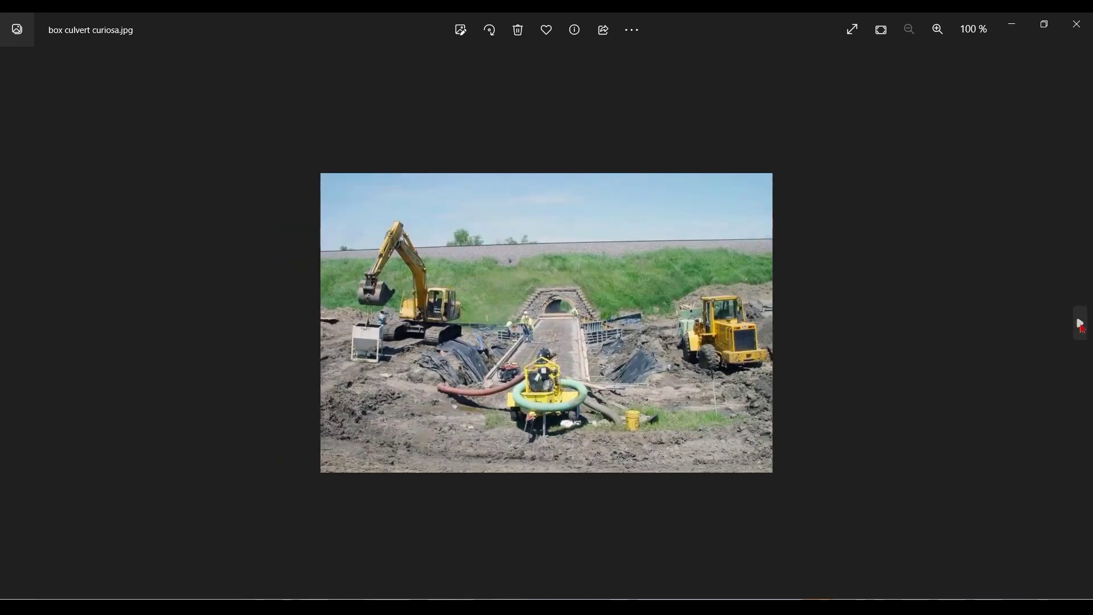
left_click(1079, 323)
scroll(598, 368, "up", 1)
scroll(598, 368, "up", 1)
scroll(598, 368, "up", 1)
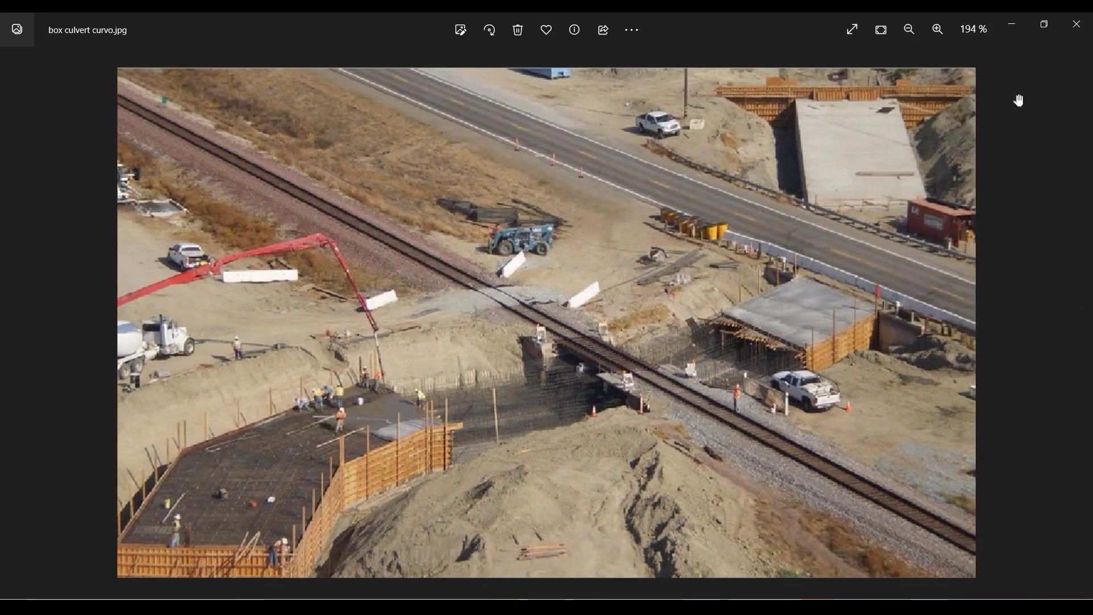
Close Photos, dismiss the error warning, and review the full-page check report before closing it.
left_click(1011, 29)
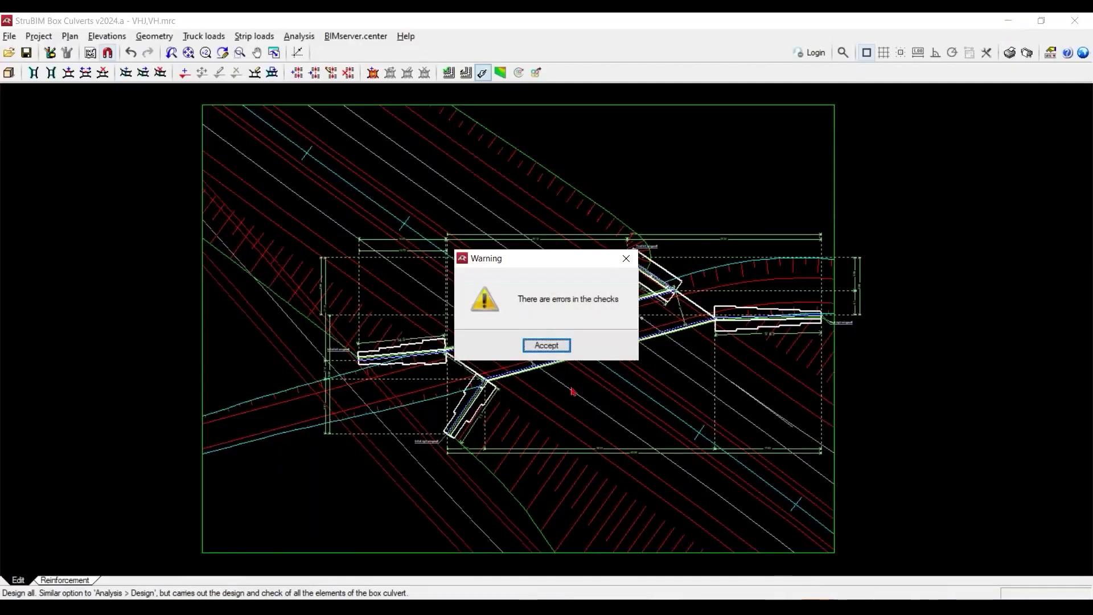
left_click(547, 345)
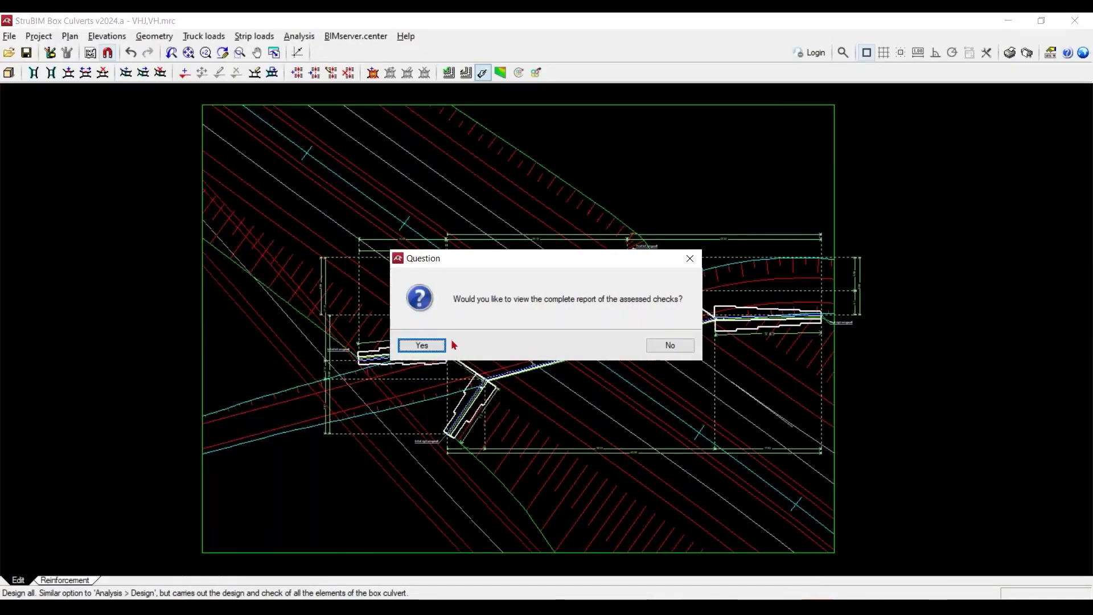
left_click(423, 344)
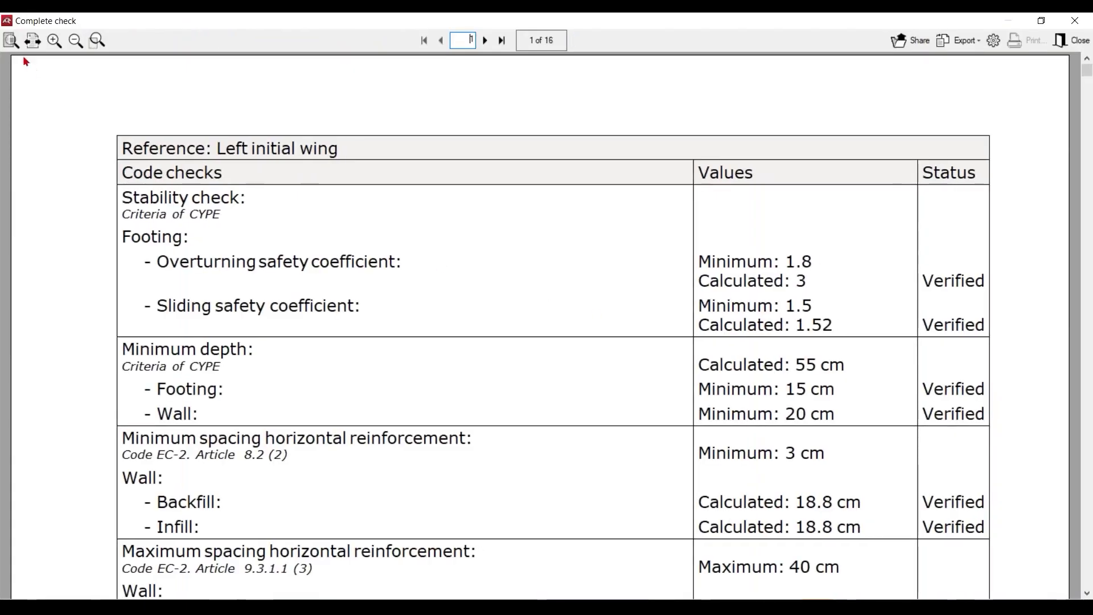
left_click(12, 41)
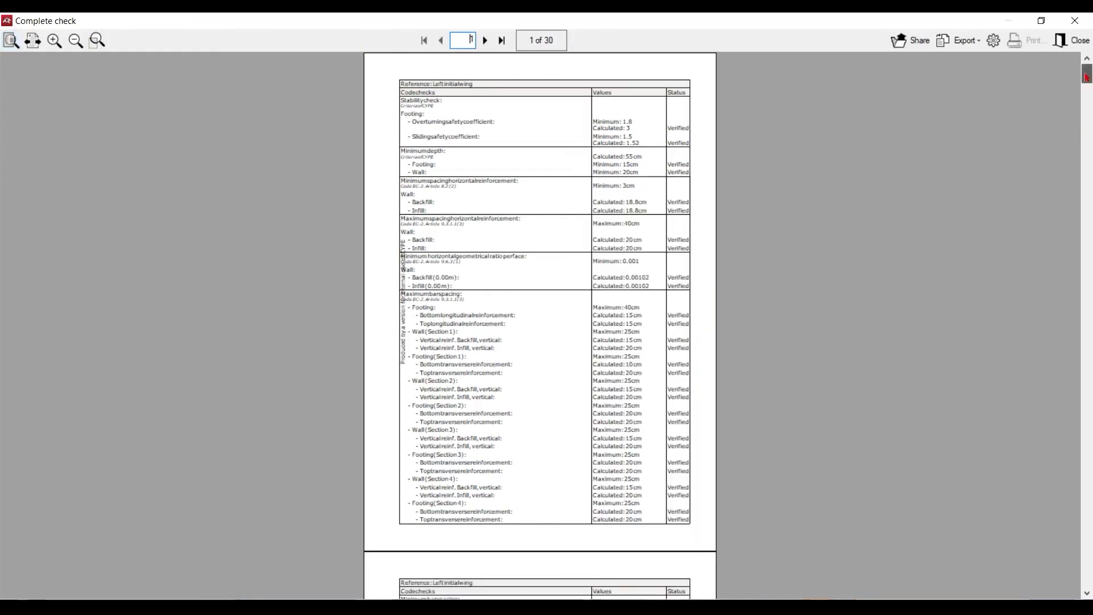
scroll(1088, 100, "down", 5)
left_click_drag(1088, 100, 1078, 520)
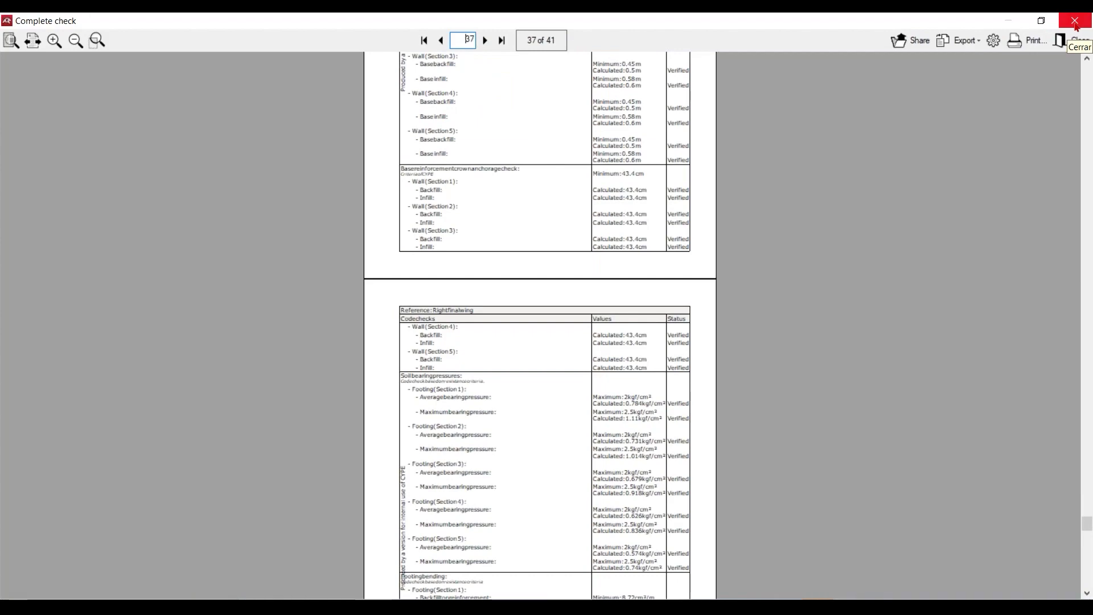
left_click(1073, 21)
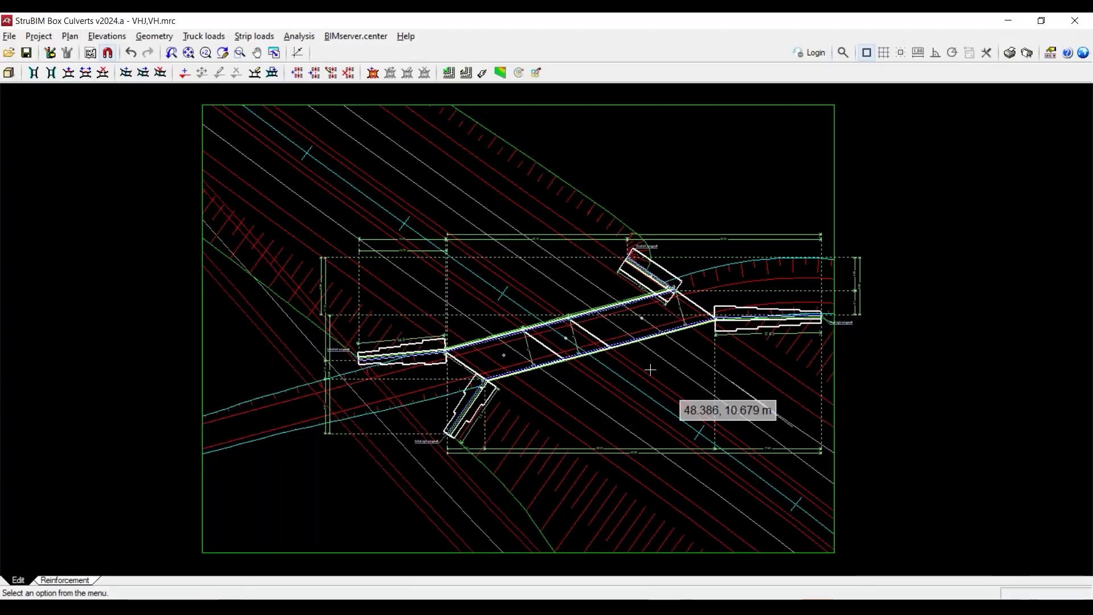
scroll(650, 369, "up", 1)
scroll(650, 369, "up", 1)
scroll(668, 374, "up", 1)
scroll(674, 378, "up", 1)
scroll(683, 384, "up", 1)
scroll(687, 380, "up", 1)
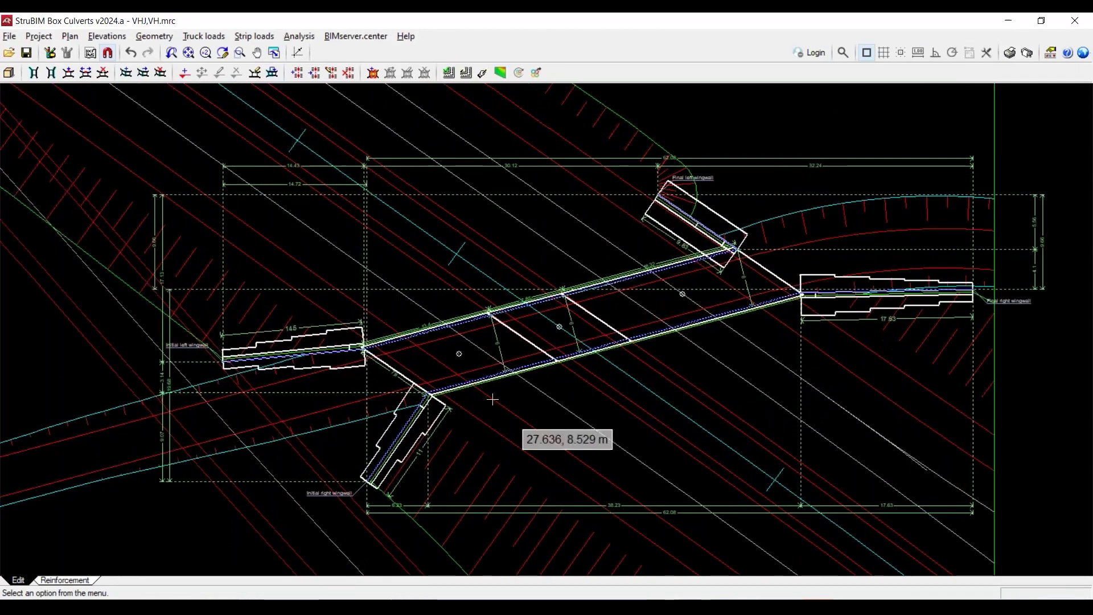
scroll(487, 398, "down", 1)
scroll(450, 379, "up", 1)
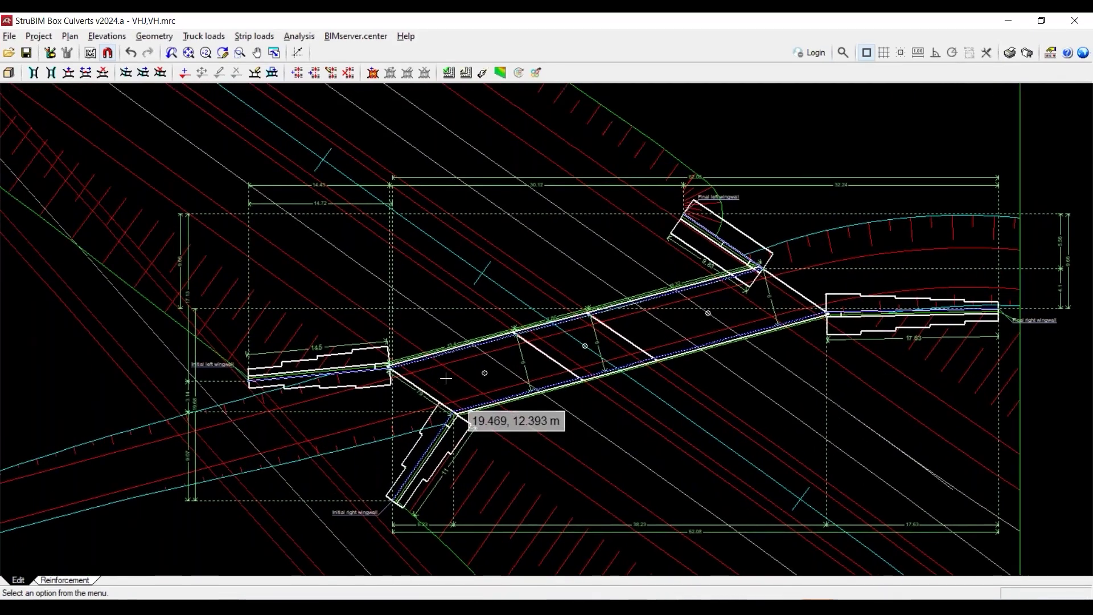
scroll(448, 377, "up", 1)
scroll(472, 375, "up", 1)
scroll(461, 383, "up", 1)
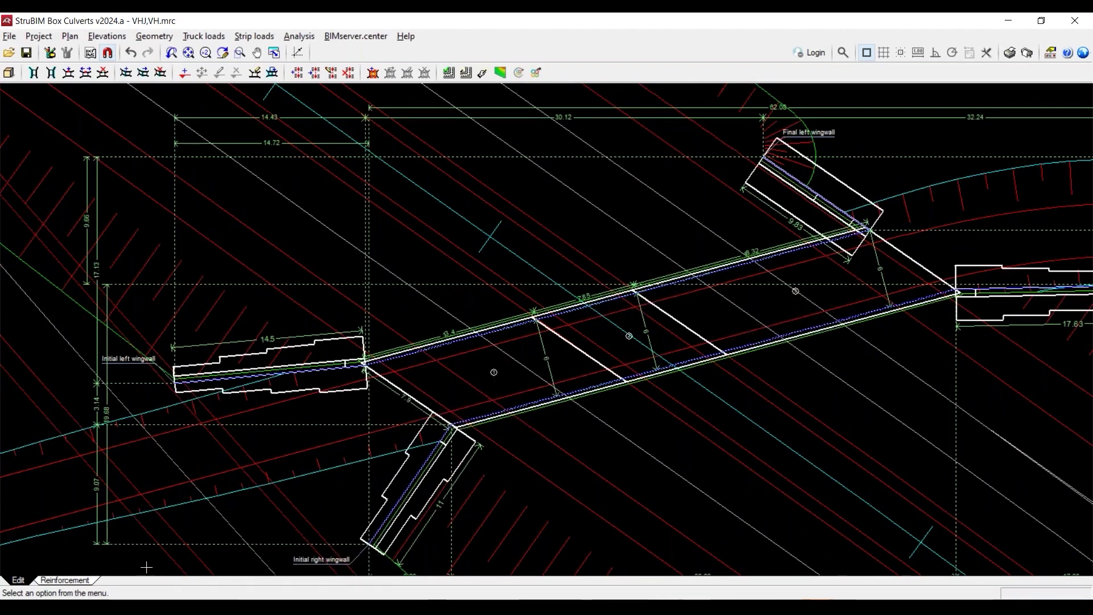
left_click(85, 580)
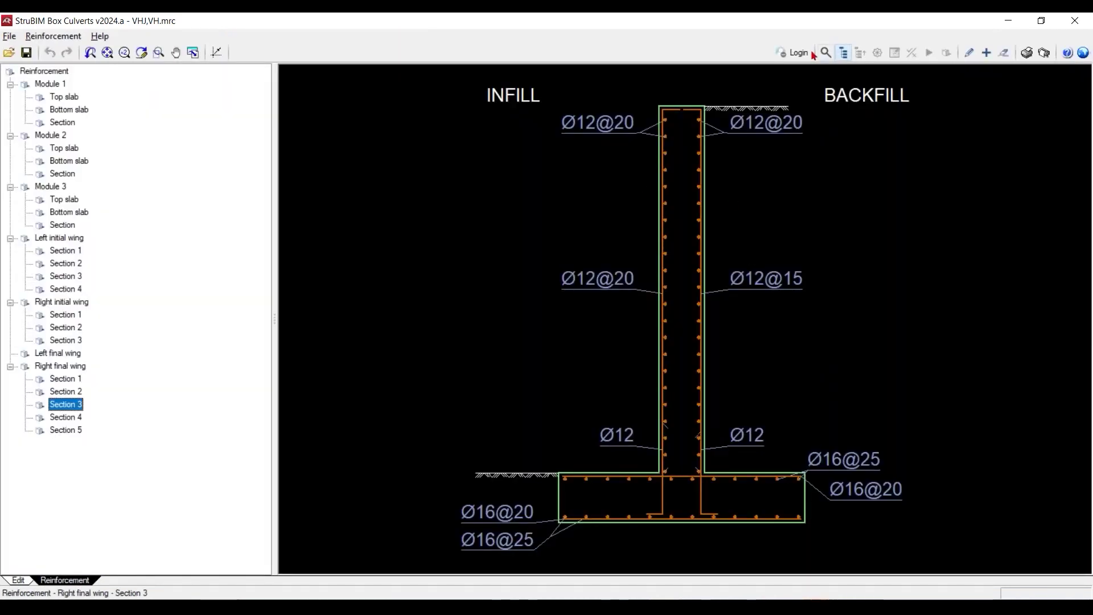
Select the Reinforcement root to show the whole culvert, and open its 3D view.
left_click(47, 71)
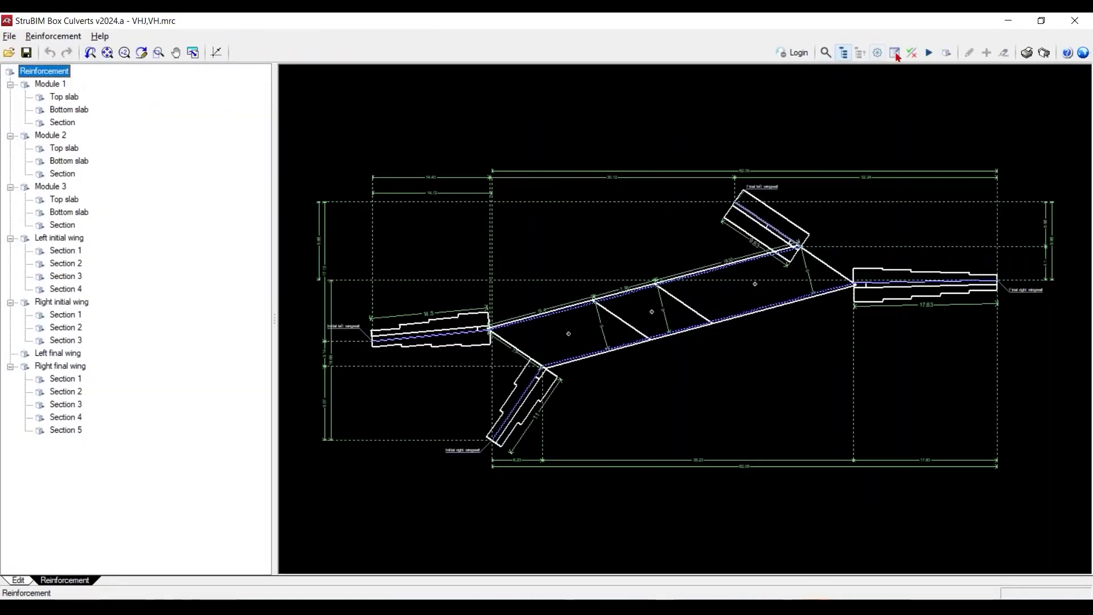
left_click(946, 54)
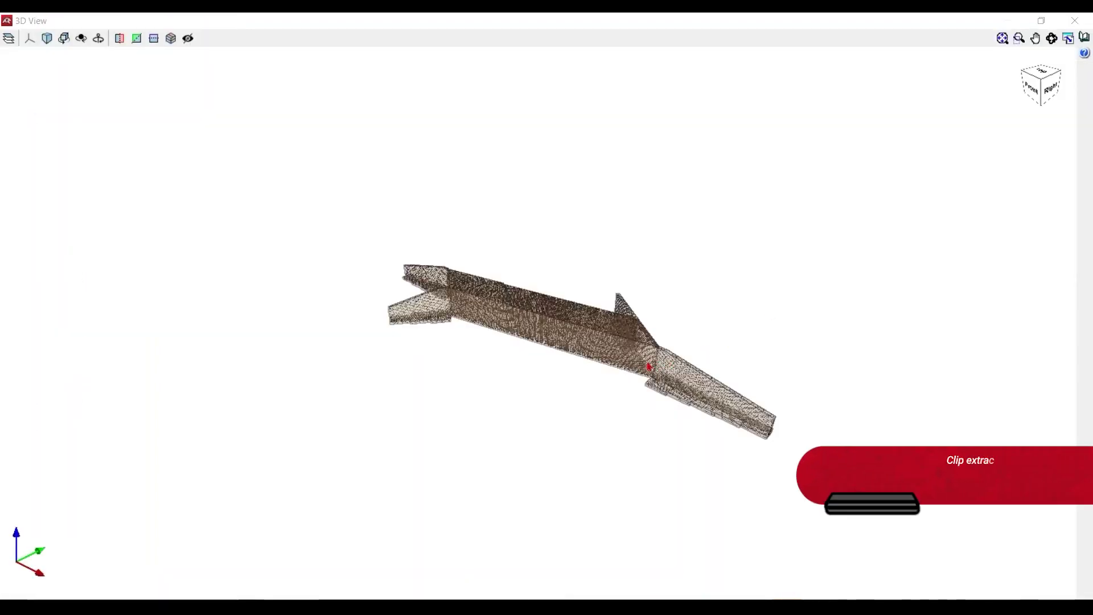
scroll(647, 359, "up", 3)
scroll(647, 367, "up", 2)
scroll(647, 368, "up", 2)
scroll(666, 337, "up", 2)
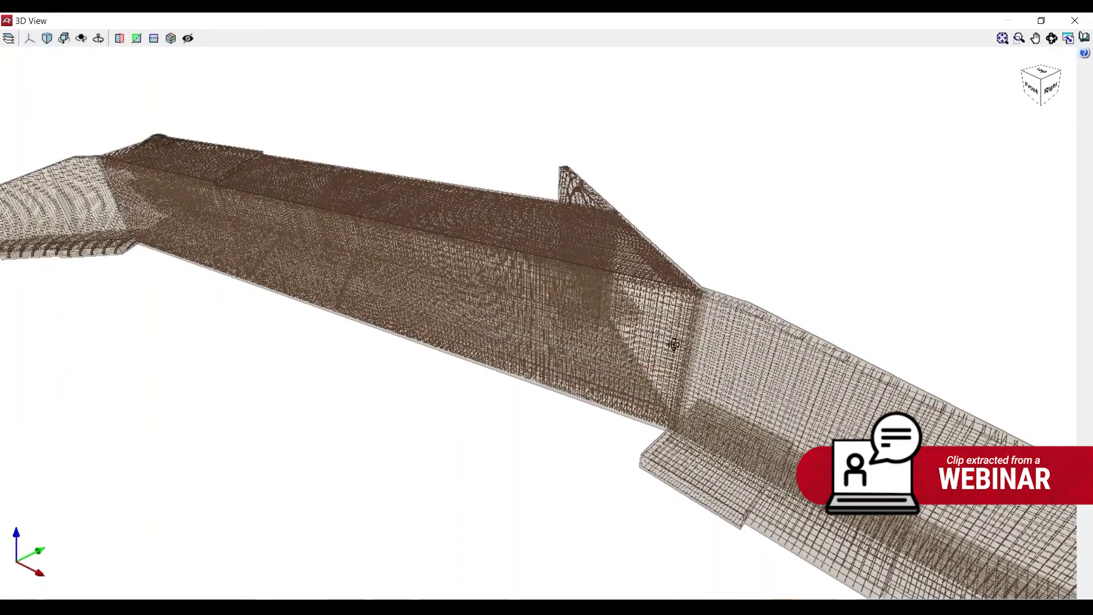
middle_click_drag(673, 330, 676, 324, "shift")
scroll(676, 324, "up", 1)
scroll(746, 308, "up", 1)
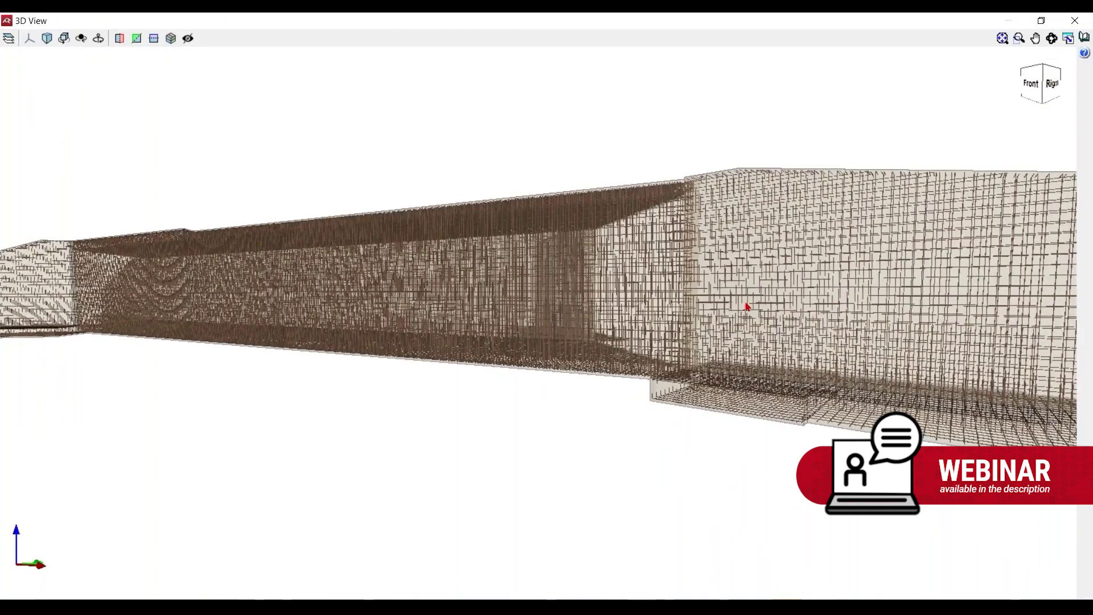
scroll(746, 307, "up", 1)
scroll(757, 331, "up", 1)
scroll(756, 330, "up", 1)
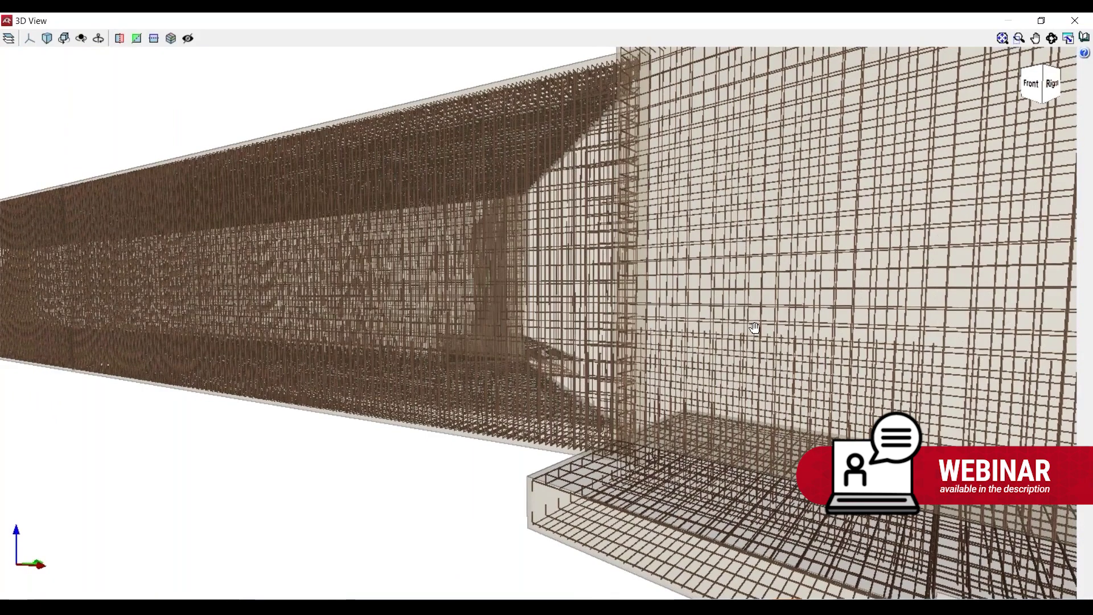
scroll(513, 358, "up", 1)
scroll(485, 369, "up", 1)
scroll(590, 373, "down", 5)
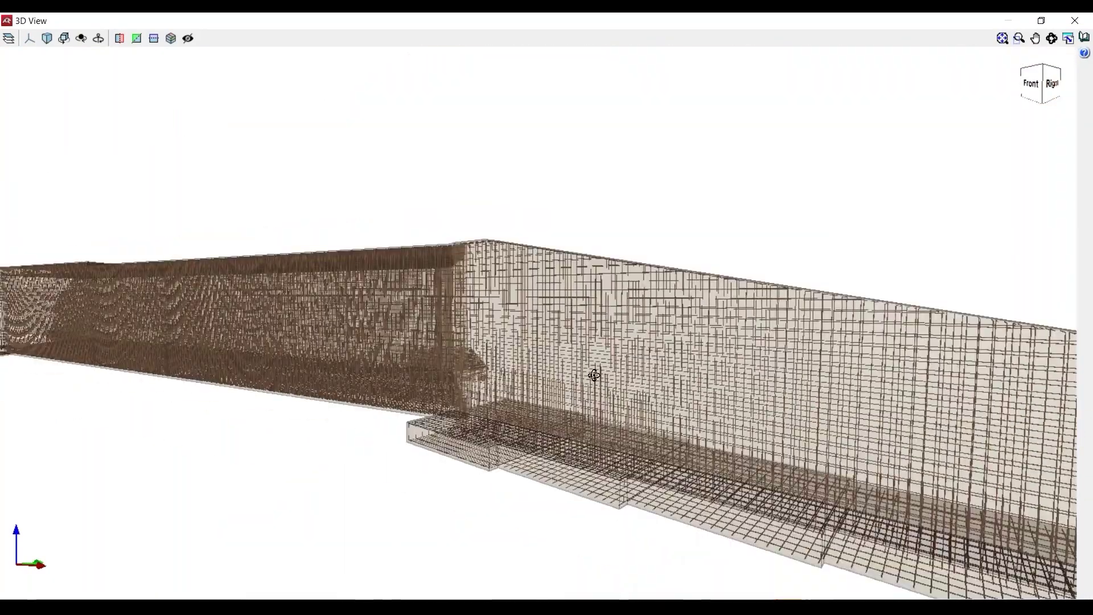
mouse_move(510, 376)
middle_mouse_down("shift")
mouse_move(471, 356)
mouse_move(606, 410)
mouse_move(517, 398)
mouse_move(490, 406)
mouse_move(854, 390)
middle_mouse_up("shift")
scroll(470, 356, "up", 1)
scroll(470, 356, "up", 1)
scroll(470, 356, "up", 1)
scroll(471, 356, "up", 1)
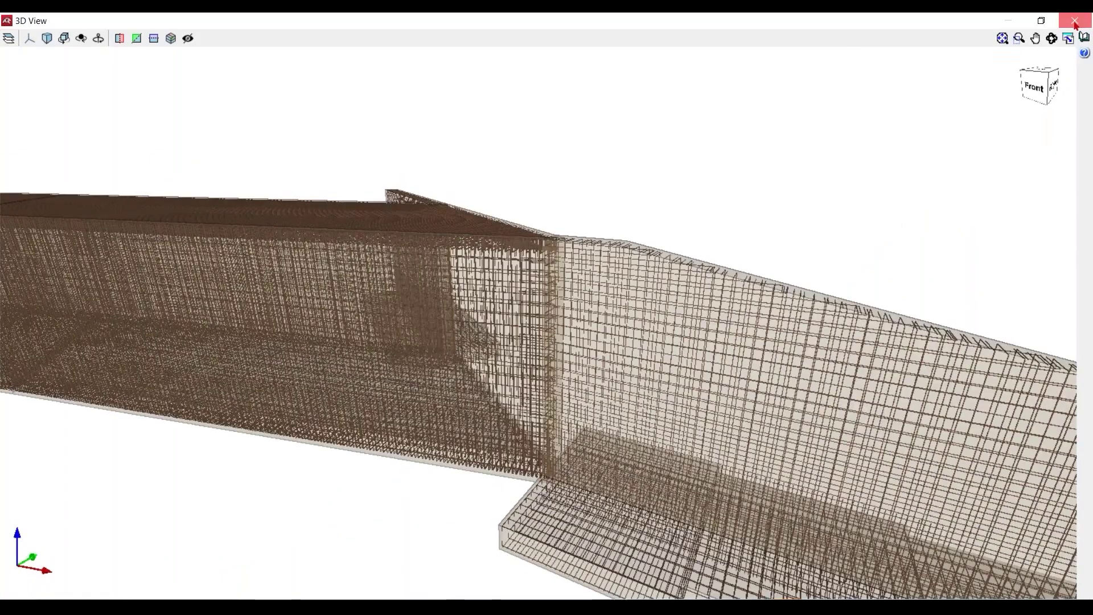
left_click(1074, 24)
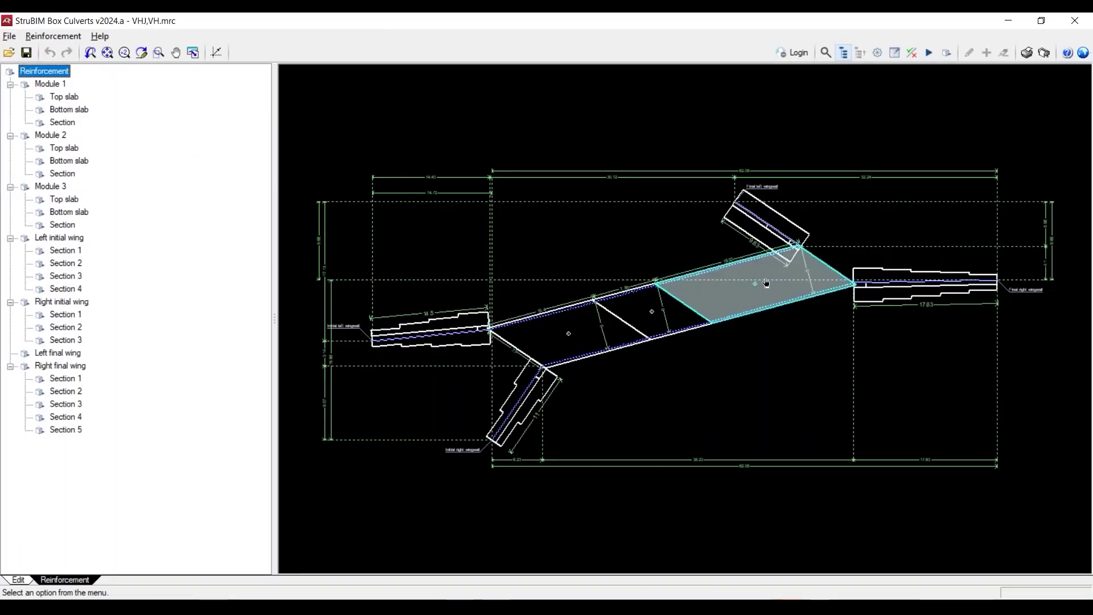